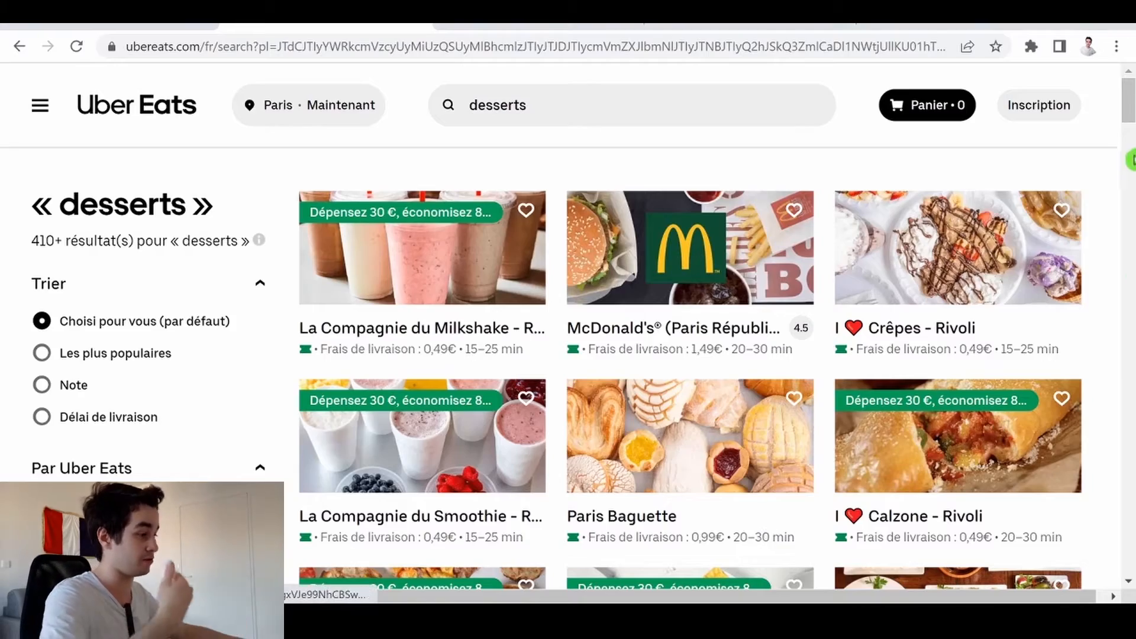
Examine the Uber Eats desserts search results and the scraped restaurant table in Excel.
{"action": "left_click_drag", "start_coordinate": [1129, 110], "coordinate": [1130, 232]}
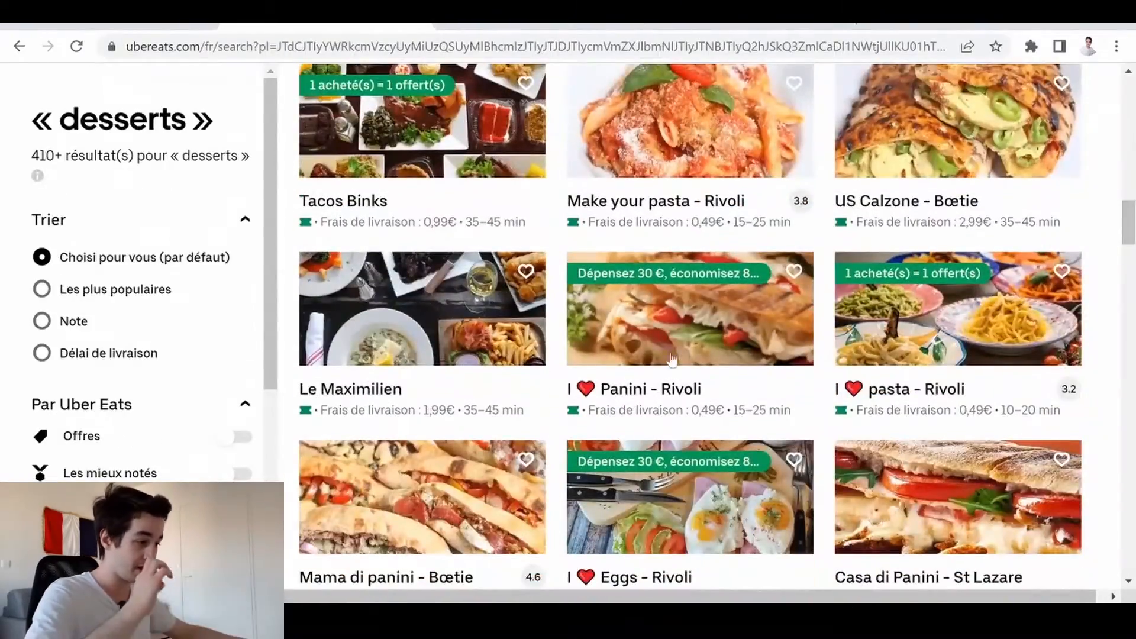
{"action": "key", "text": "alt+Tab"}
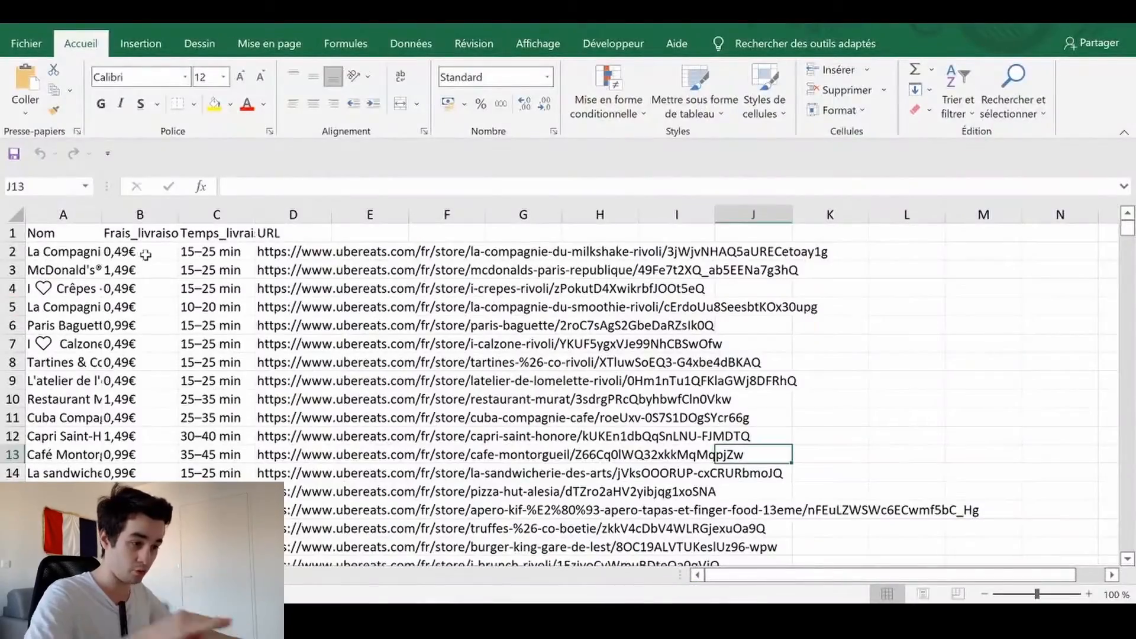
{"action": "left_click", "coordinate": [274, 286]}
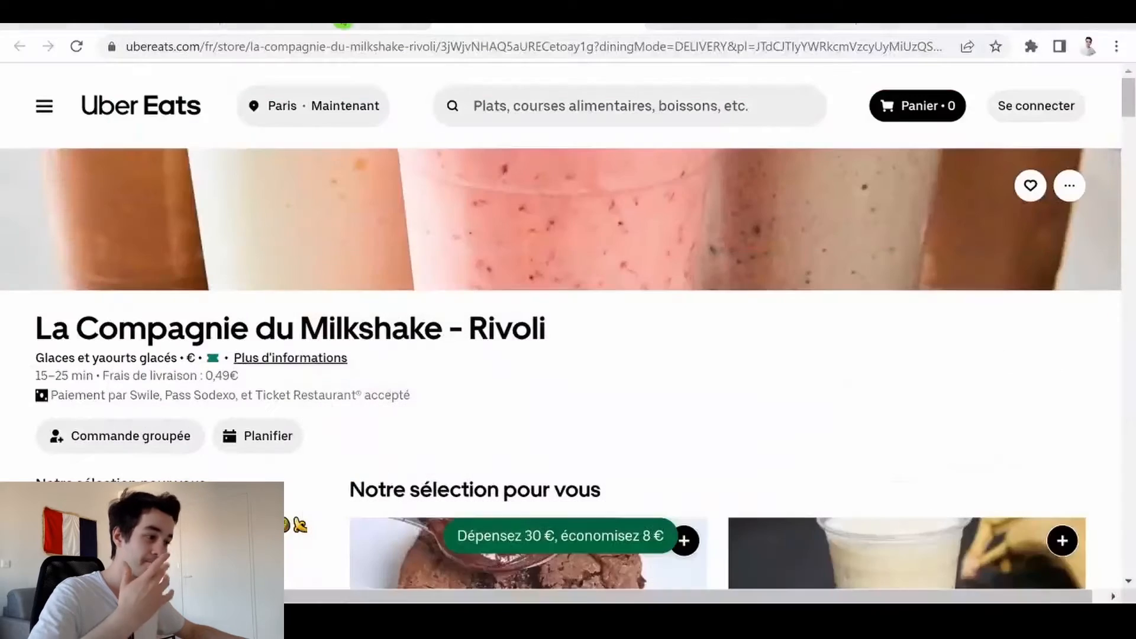
Look through the menu sections on the Pizza Hut and La Compagnie du Milkshake restaurant pages on Uber Eats.
{"action": "scroll", "coordinate": [520, 246], "scroll_direction": "down", "scroll_amount": 3}
{"action": "scroll", "coordinate": [553, 194], "scroll_direction": "down", "scroll_amount": 1}
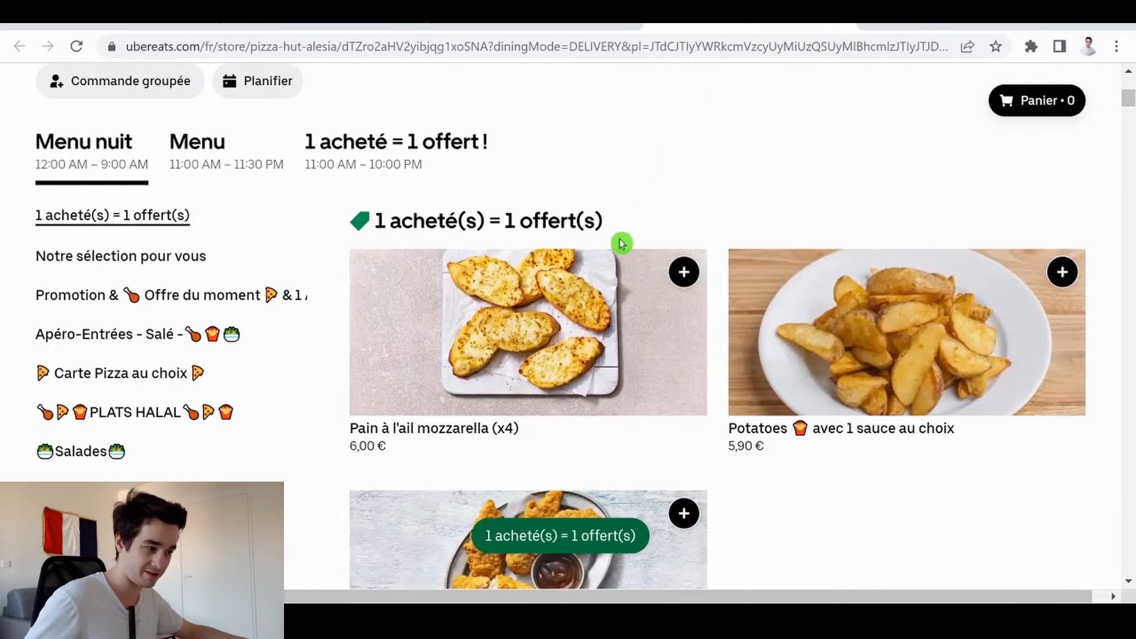
{"action": "scroll", "coordinate": [622, 246], "scroll_direction": "down", "scroll_amount": 2}
{"action": "scroll", "coordinate": [610, 184], "scroll_direction": "up", "scroll_amount": 1}
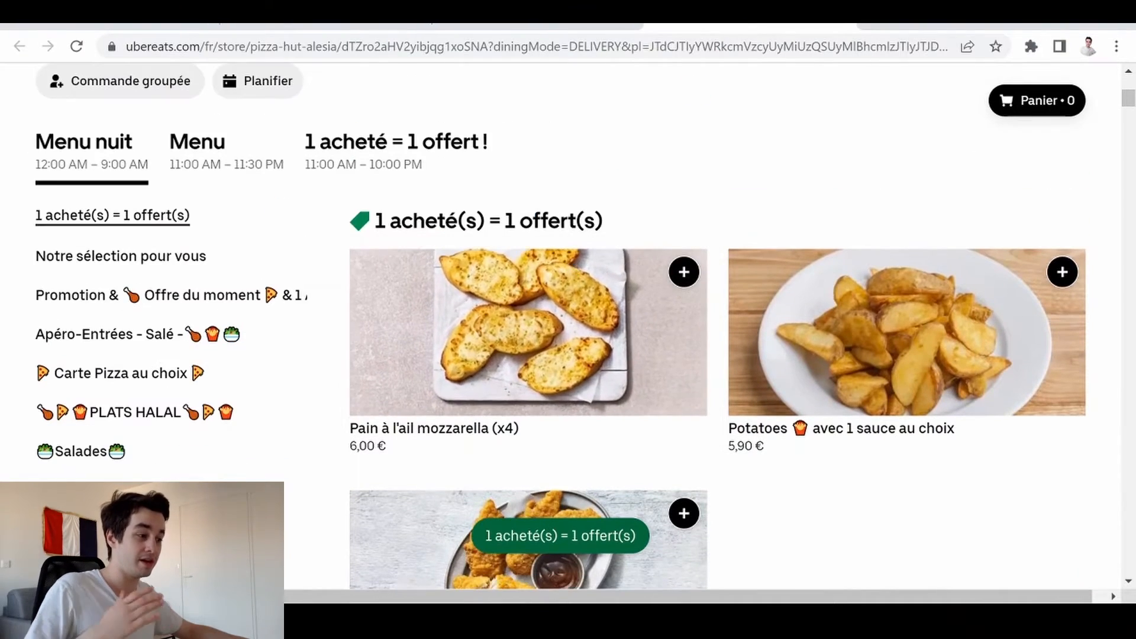
{"action": "left_click", "coordinate": [599, 28]}
{"action": "scroll", "coordinate": [680, 156], "scroll_direction": "down", "scroll_amount": 5}
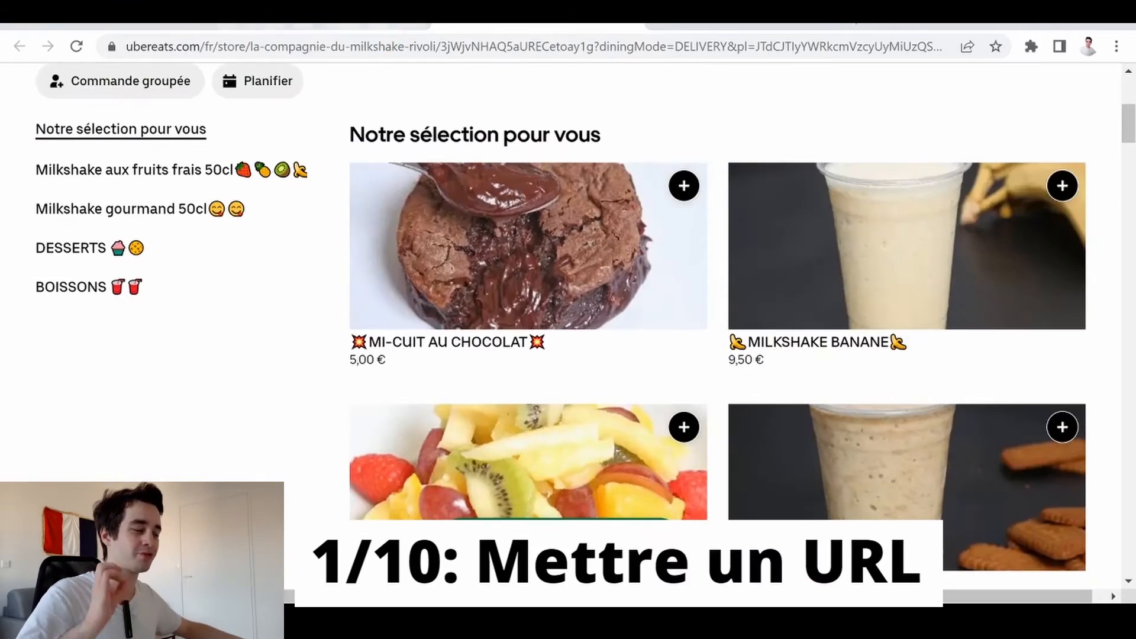
Copy the URL of the Uber Eats desserts search page and start a new Octoparse task with it.
{"action": "left_click", "coordinate": [397, 26]}
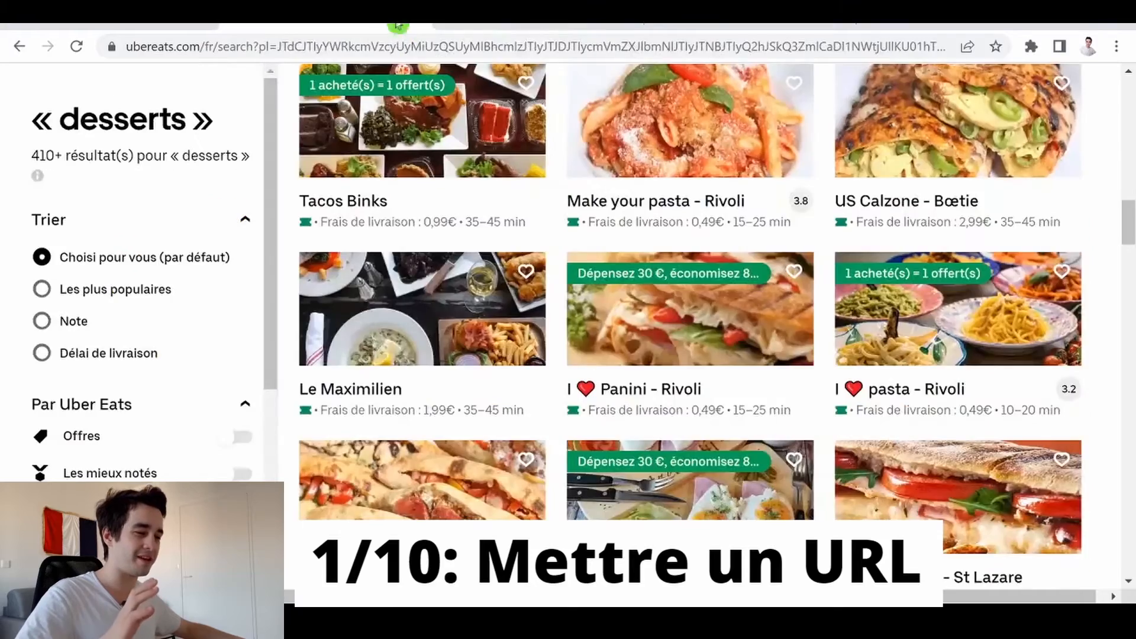
{"action": "scroll", "coordinate": [1052, 306], "scroll_direction": "up", "scroll_amount": 6}
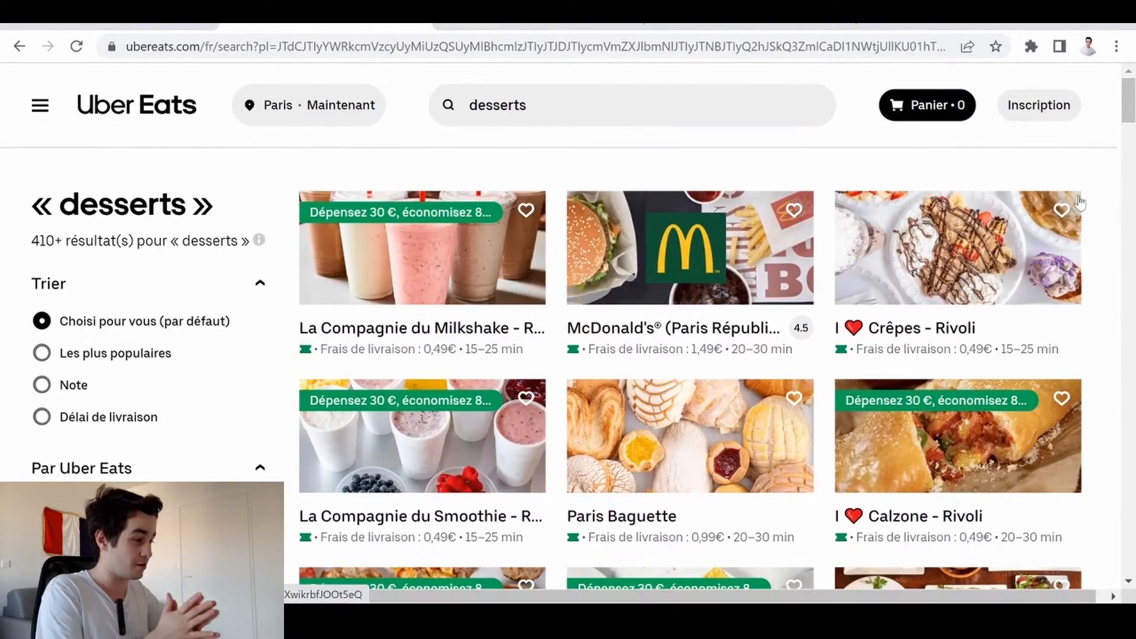
{"action": "left_click", "coordinate": [860, 49]}
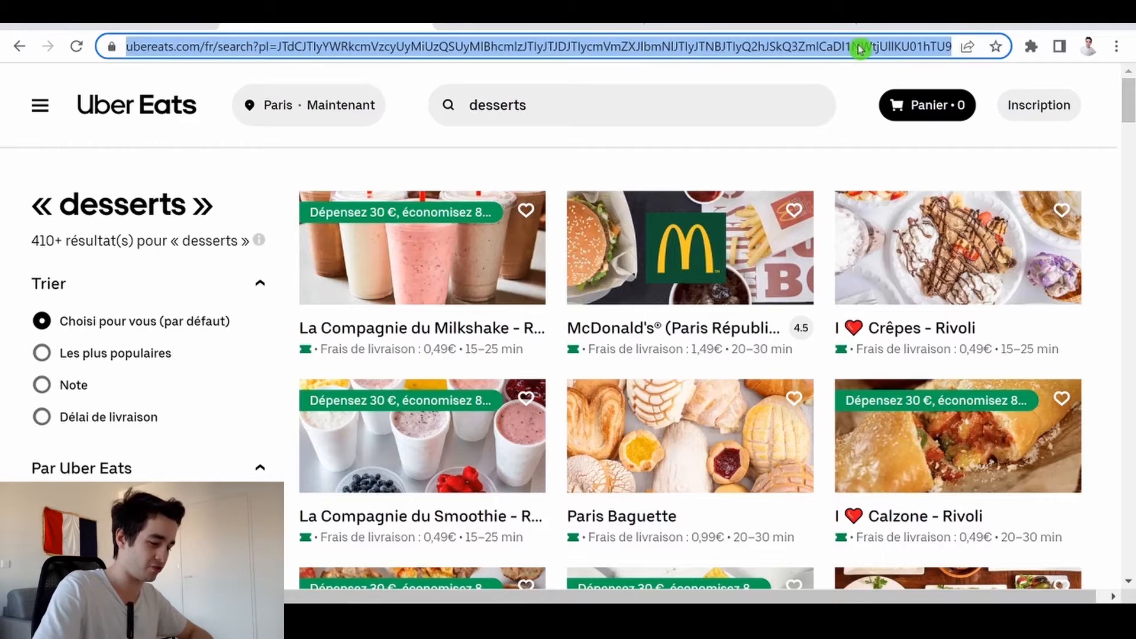
{"action": "key", "text": "alt+Tab"}
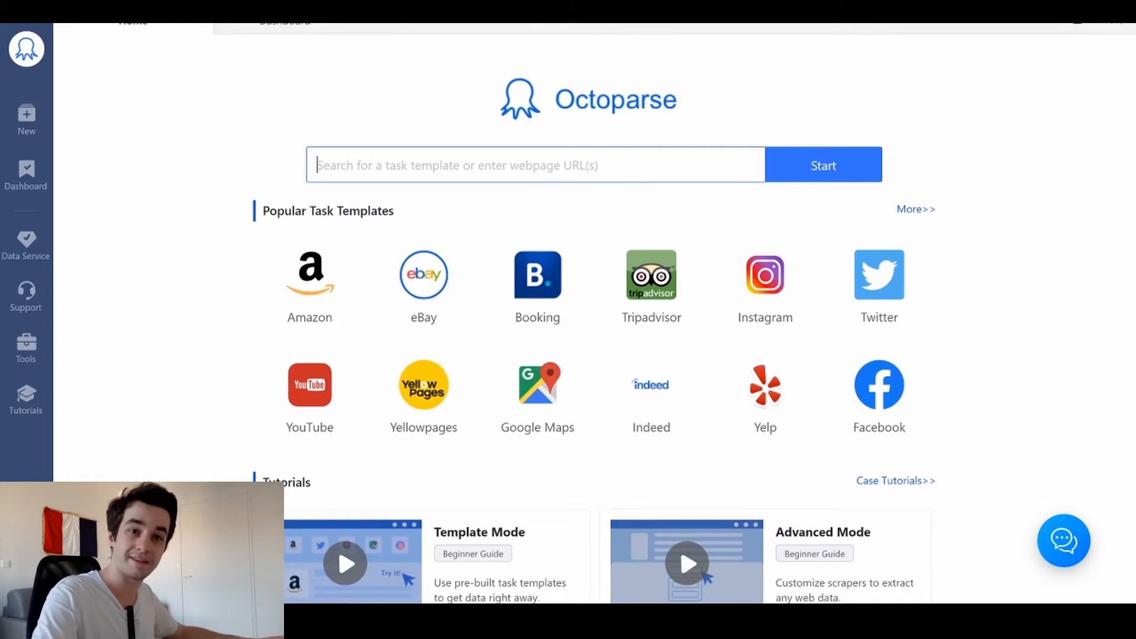
{"action": "key", "text": "ctrl+v"}
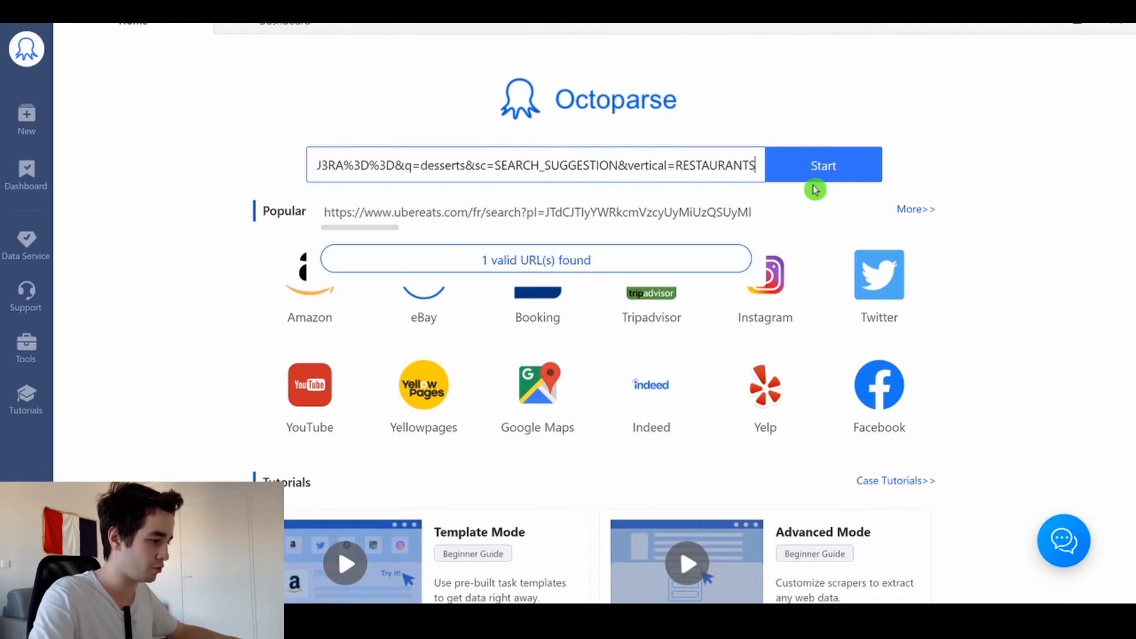
{"action": "left_click", "coordinate": [825, 175]}
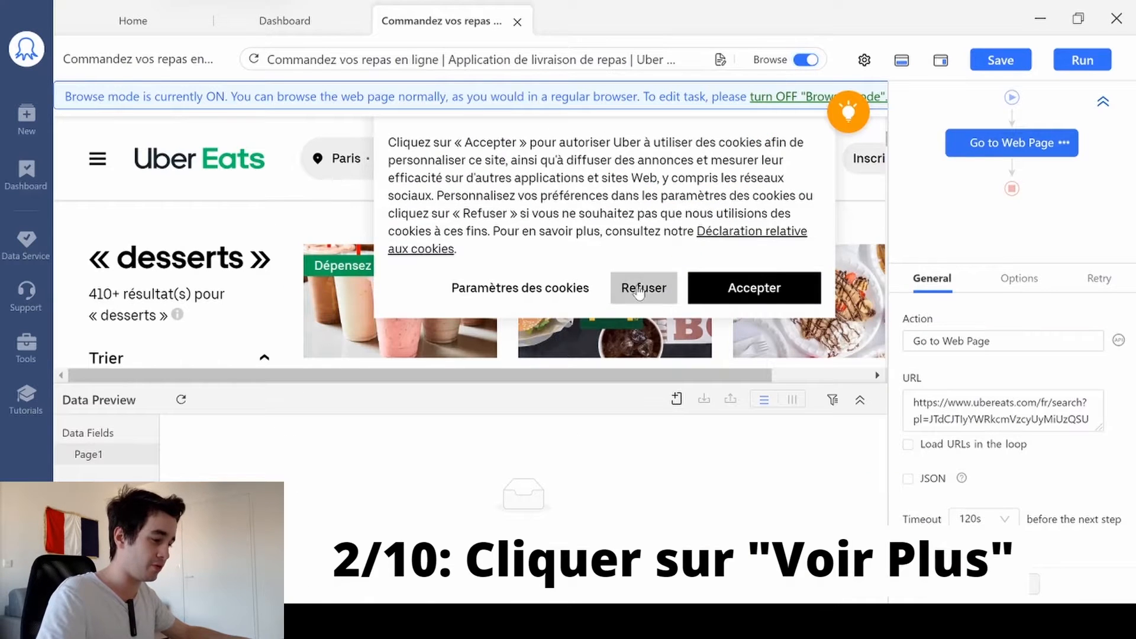
Turn off browse mode and add a pagination loop that clicks the "Afficher plus" button below the restaurant list.
{"action": "left_click", "coordinate": [805, 60]}
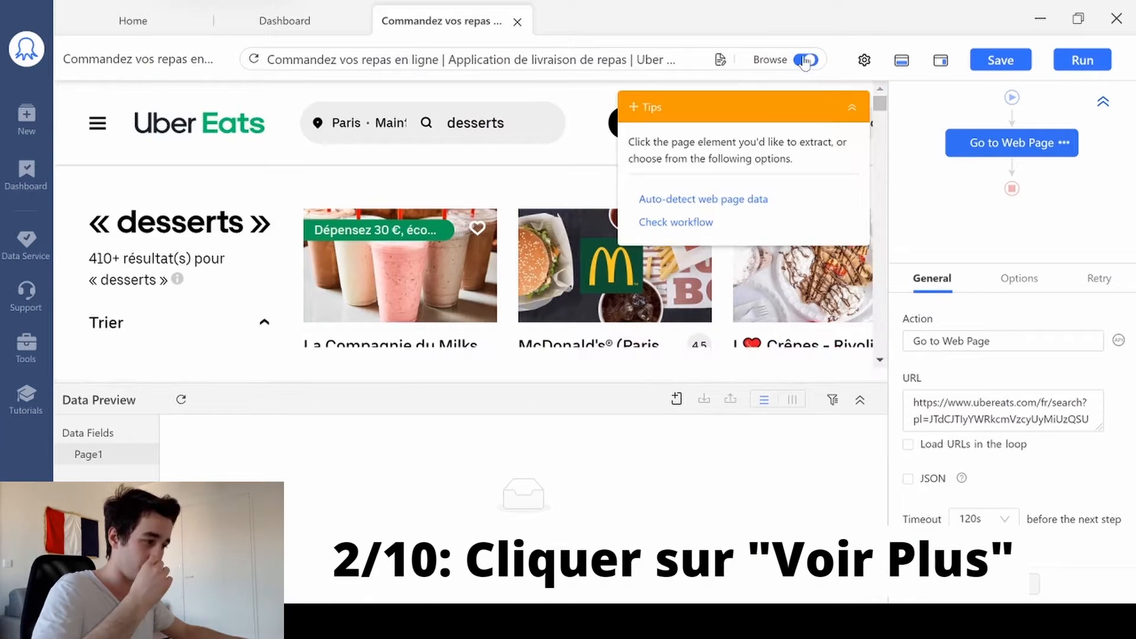
{"action": "scroll", "coordinate": [430, 226], "scroll_direction": "down", "scroll_amount": 10}
{"action": "scroll", "coordinate": [431, 226], "scroll_direction": "down", "scroll_amount": 10}
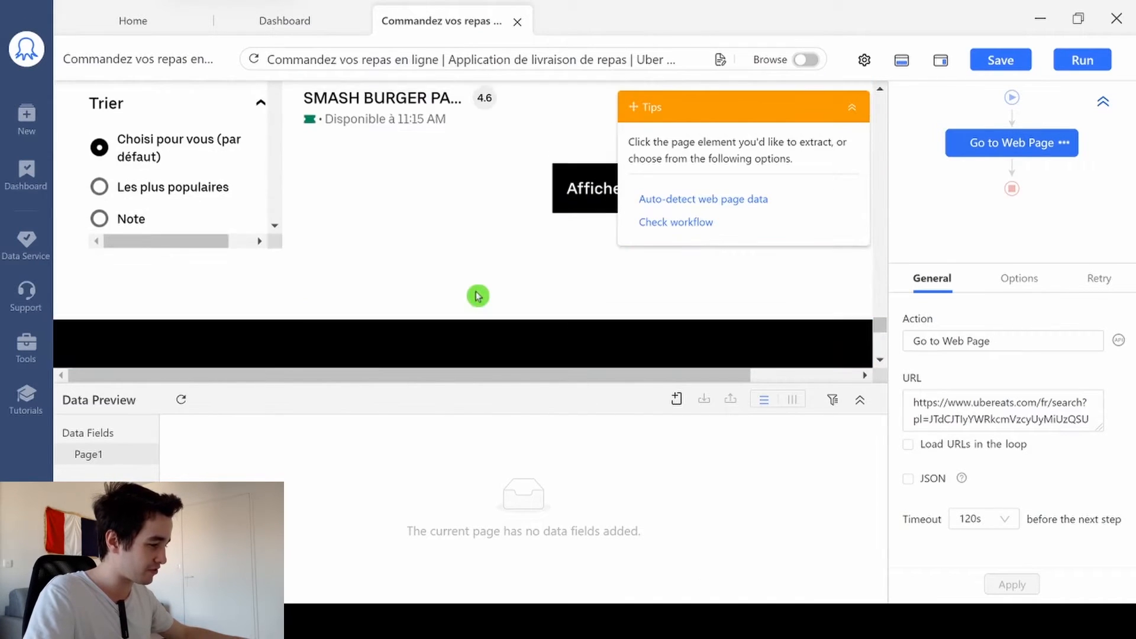
{"action": "left_click_drag", "start_coordinate": [795, 115], "coordinate": [71, 34]}
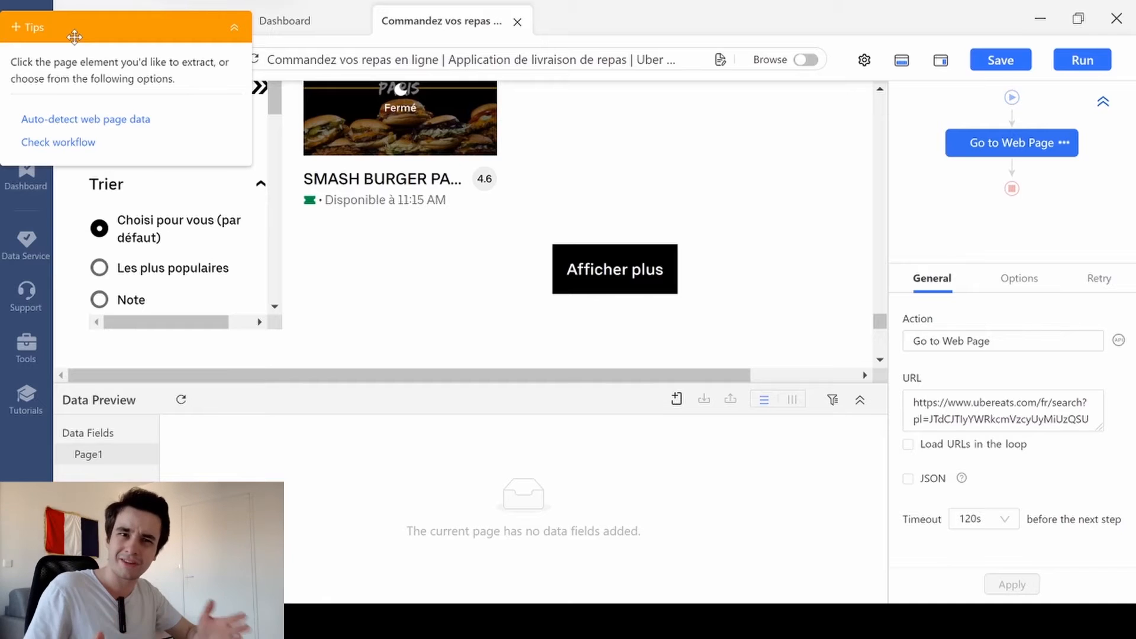
{"action": "left_click", "coordinate": [620, 272]}
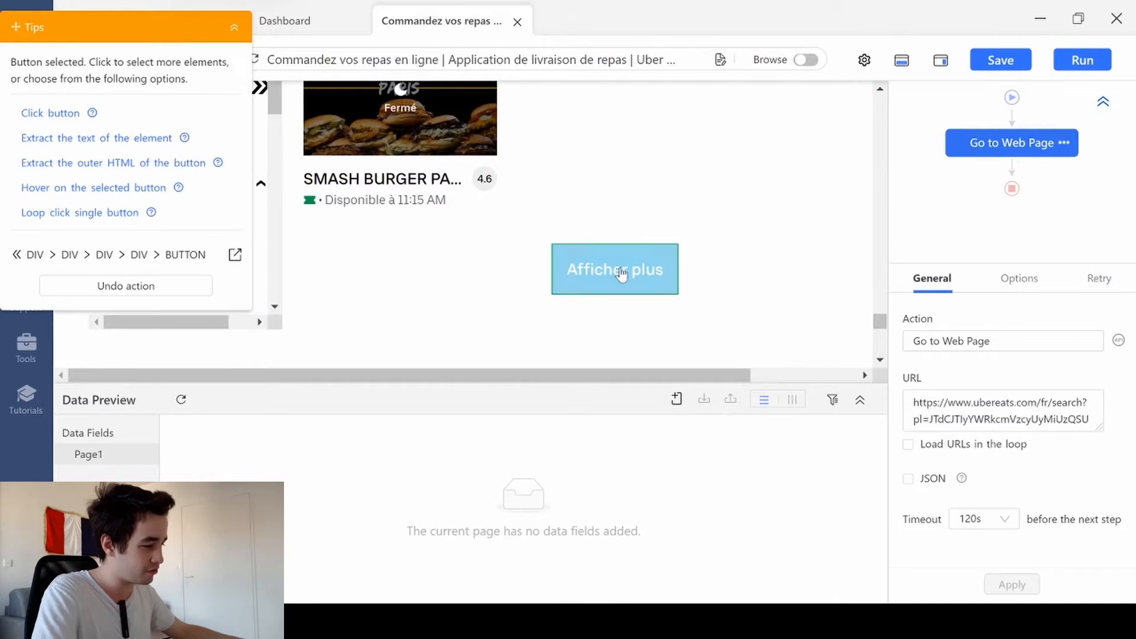
{"action": "left_click", "coordinate": [114, 220]}
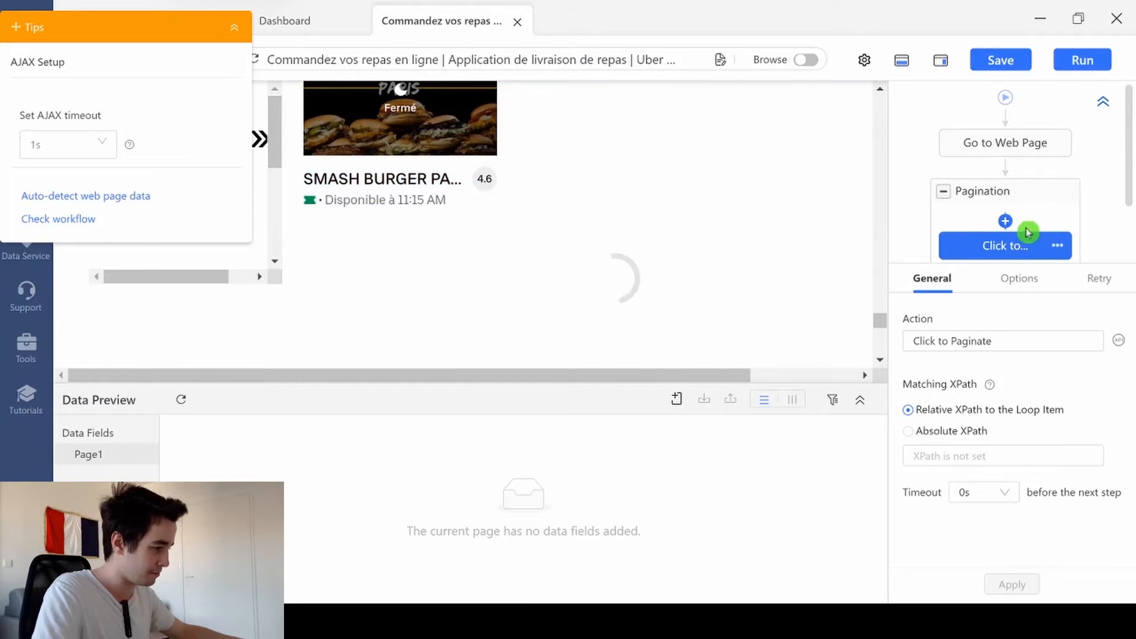
Set the AJAX timeout of the pagination click to 10s and check it in the action's options.
{"action": "left_click", "coordinate": [78, 144]}
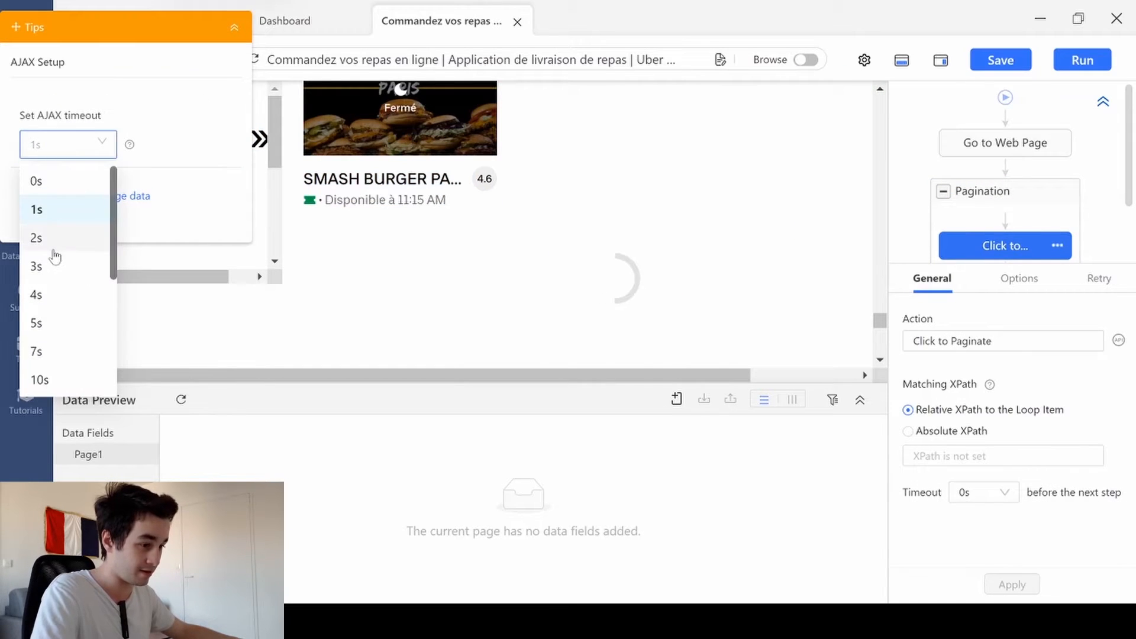
{"action": "scroll", "coordinate": [95, 317], "scroll_direction": "down", "scroll_amount": 2}
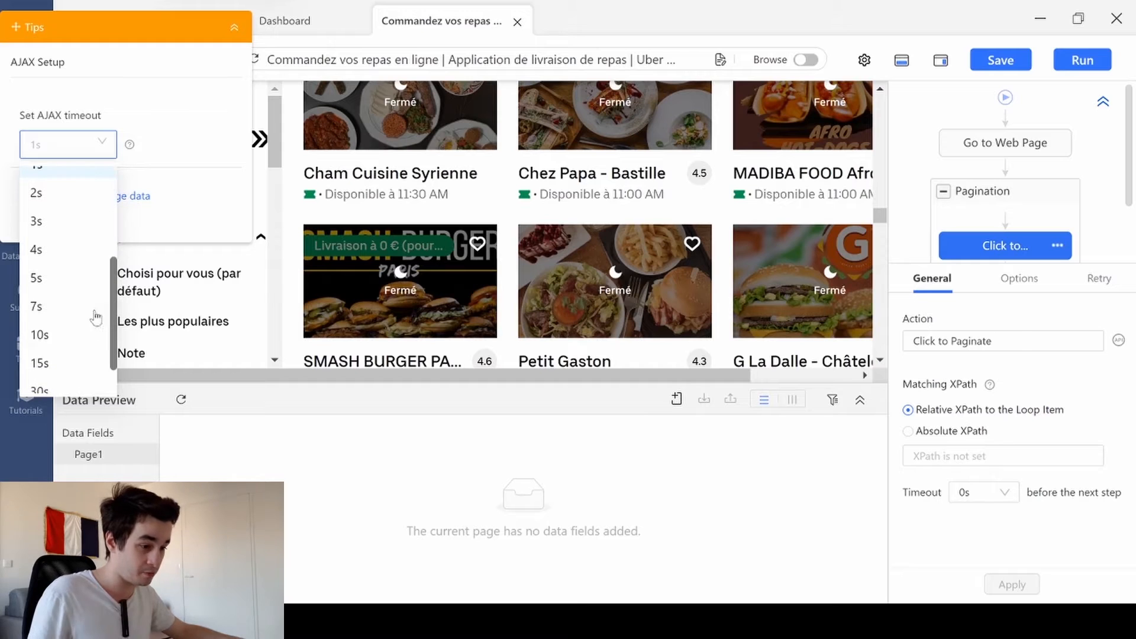
{"action": "left_click", "coordinate": [54, 339]}
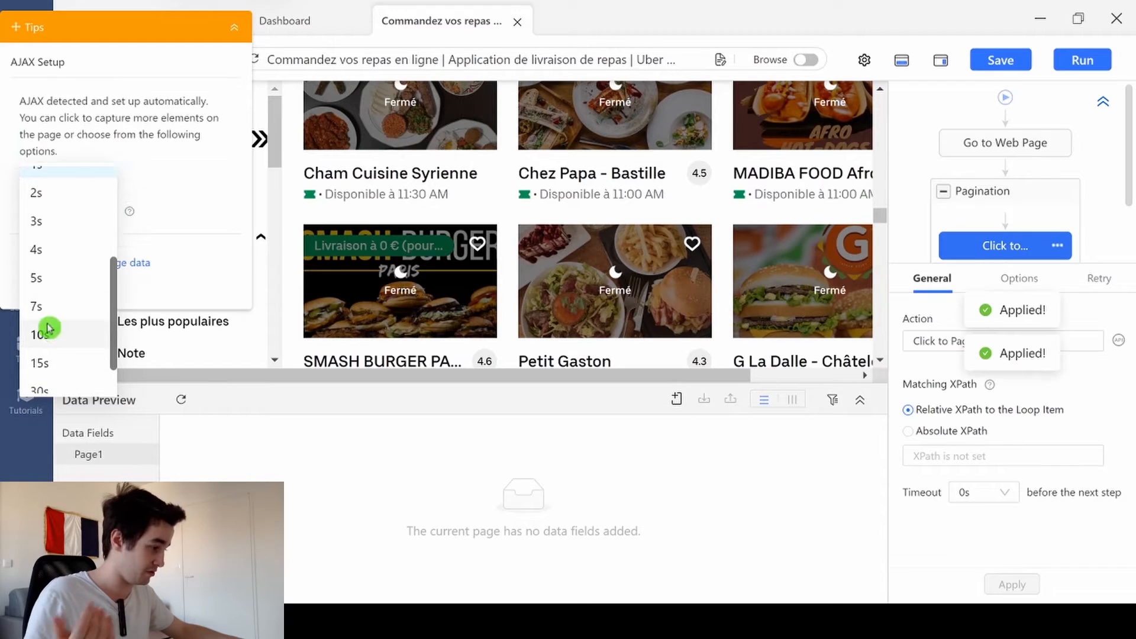
{"action": "left_click", "coordinate": [1020, 280]}
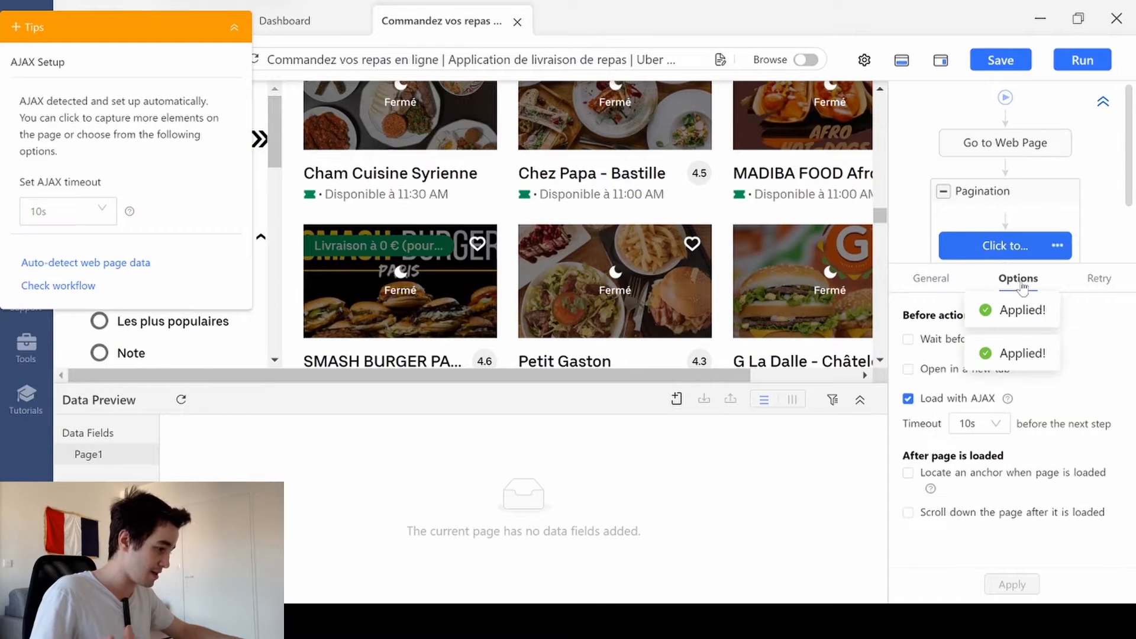
Open the Pagination settings and copy the XPath //button[text()="Afficher plus"] from the Word document Scraping Uber Eats.docx.
{"action": "left_click", "coordinate": [994, 196]}
{"action": "left_click_drag", "start_coordinate": [877, 225], "coordinate": [873, 334]}
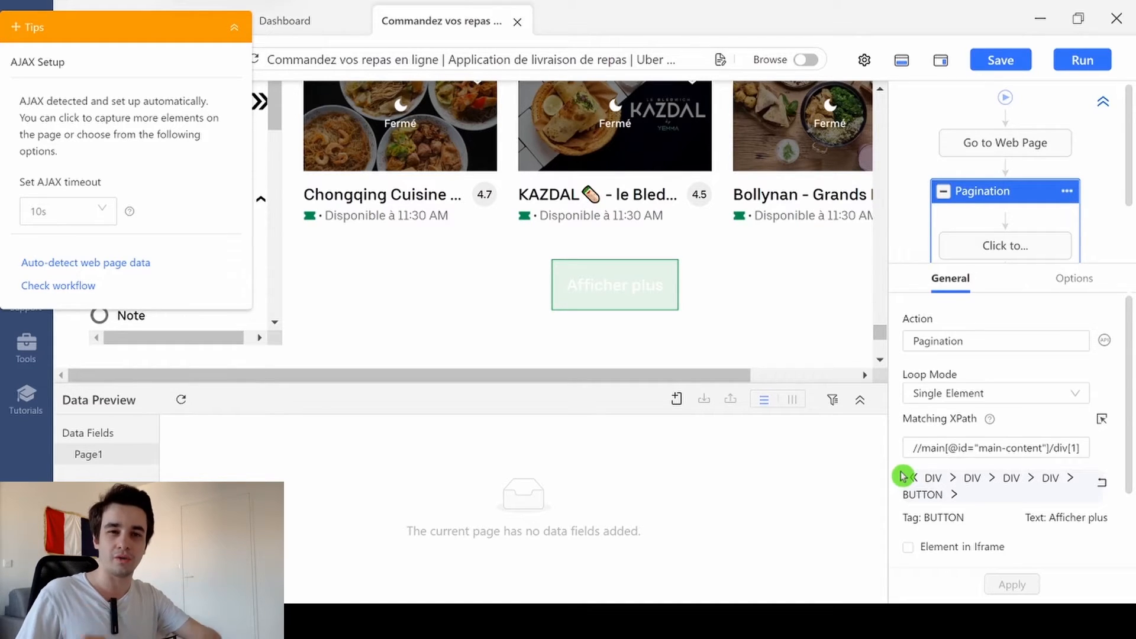
{"action": "key", "text": "alt+Tab"}
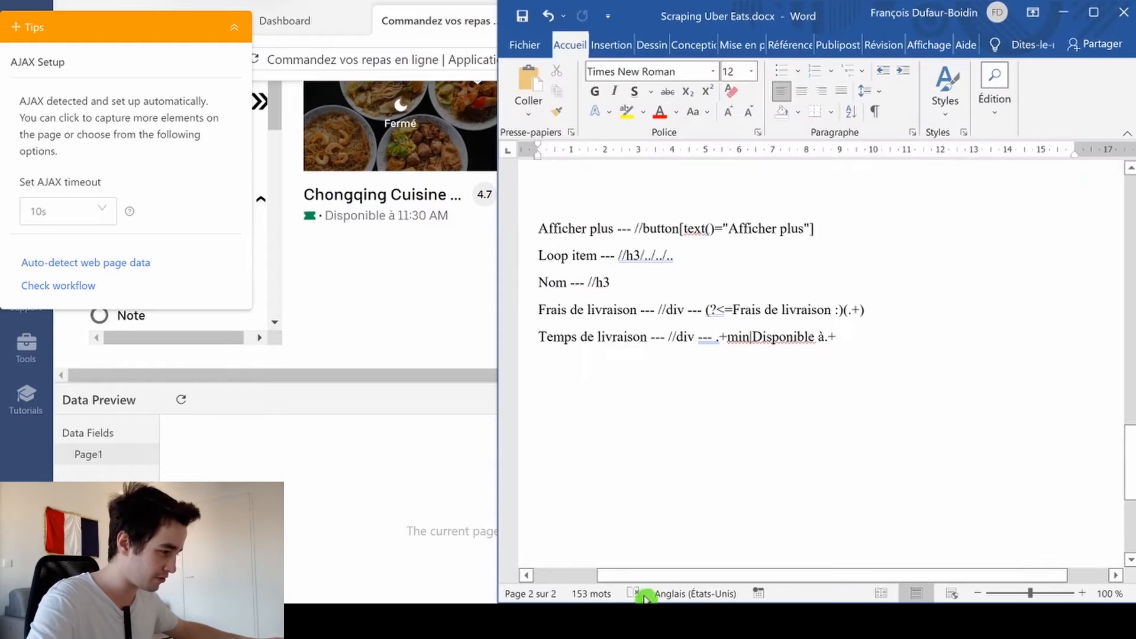
{"action": "key", "text": "ctrl+shift+Left"}
{"action": "key", "text": "ctrl+shift+Left"}
{"action": "key", "text": "ctrl+shift+Left"}
{"action": "key", "text": "ctrl+shift+Left"}
{"action": "key", "text": "ctrl+shift+Left"}
{"action": "key", "text": "ctrl+shift+Left"}
{"action": "key", "text": "ctrl+shift+Left"}
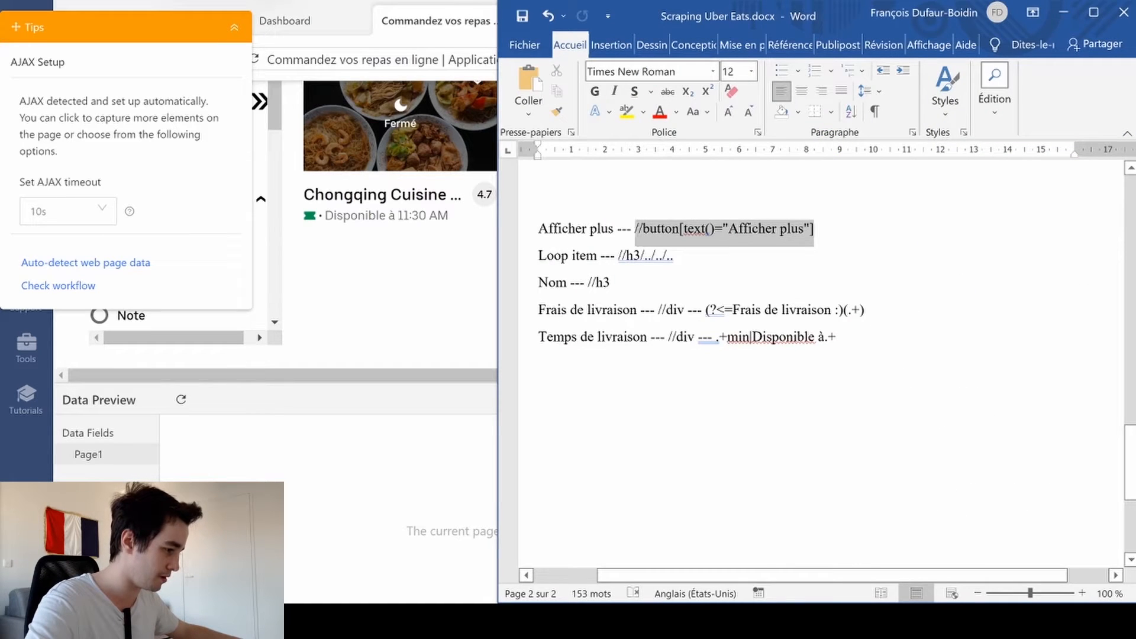
{"action": "scroll", "coordinate": [646, 230], "scroll_direction": "up", "scroll_amount": 7}
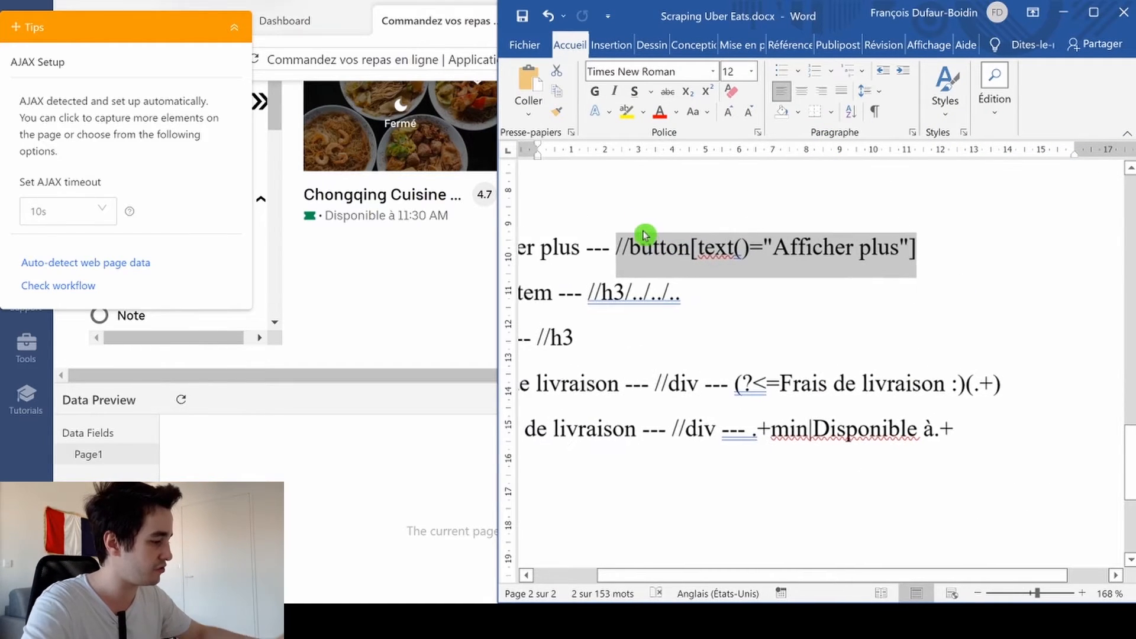
{"action": "left_click", "coordinate": [1063, 12]}
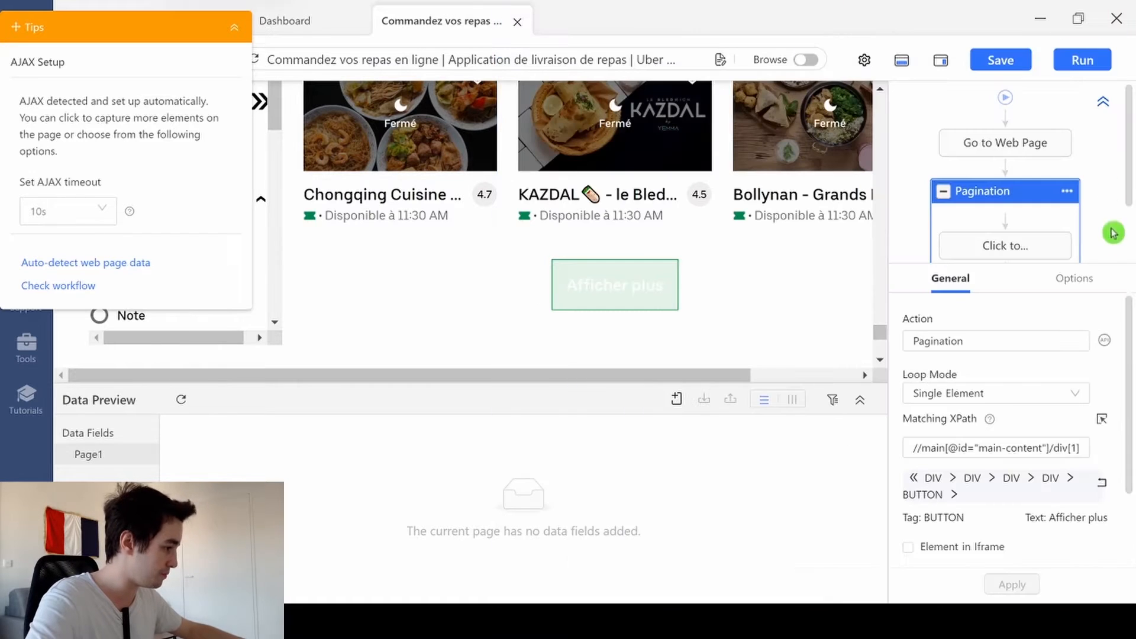
Replace the Pagination's matching XPath with //button[text()="Afficher plus"] and apply the change.
{"action": "left_click", "coordinate": [1017, 448]}
{"action": "key", "text": "ctrl+a"}
{"action": "key", "text": "BackSpace"}
{"action": "type", "text": "//button[text()=\"Afficher plus\"]"}
{"action": "left_click", "coordinate": [1012, 584]}
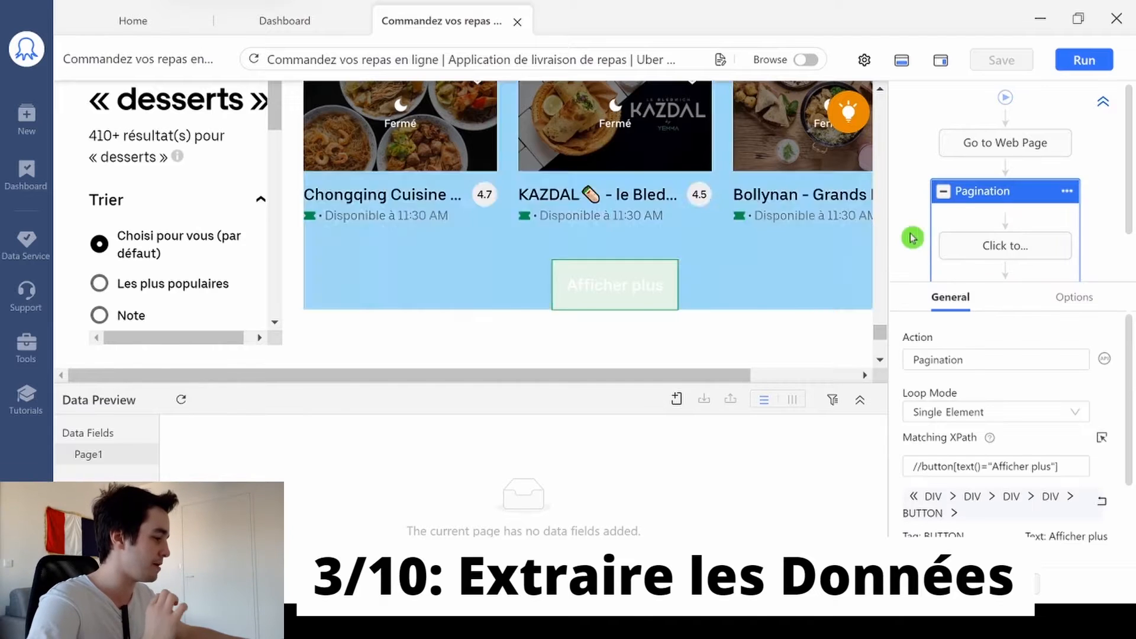
Select the first restaurant's name together with all similar elements and extract their text as a data field.
{"action": "left_click_drag", "start_coordinate": [880, 334], "coordinate": [875, 108]}
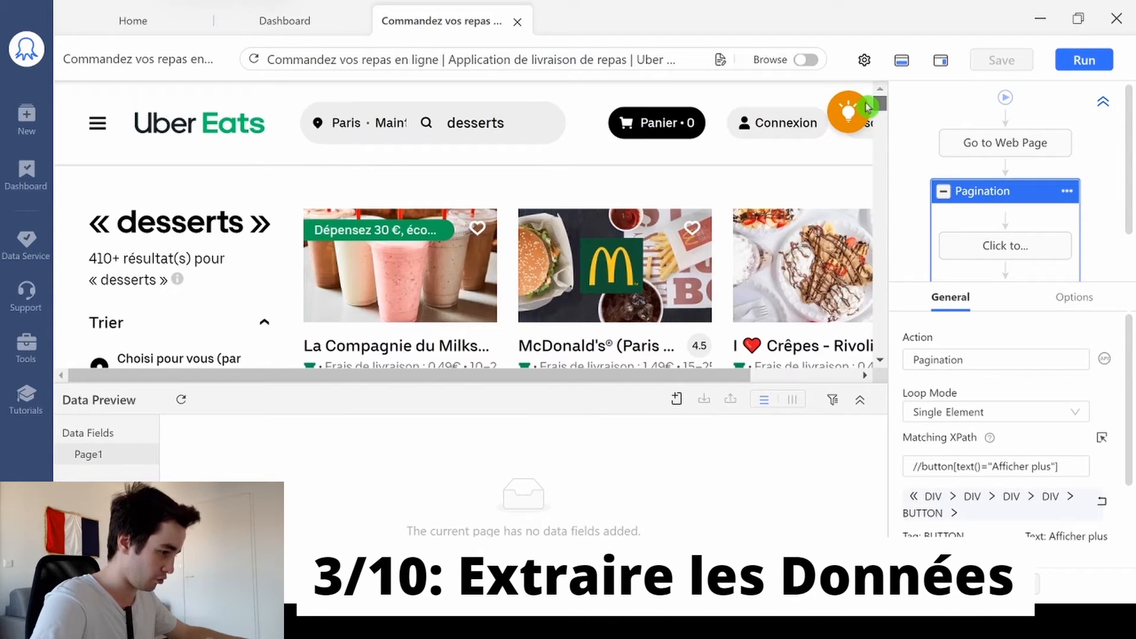
{"action": "scroll", "coordinate": [497, 264], "scroll_direction": "down", "scroll_amount": 1}
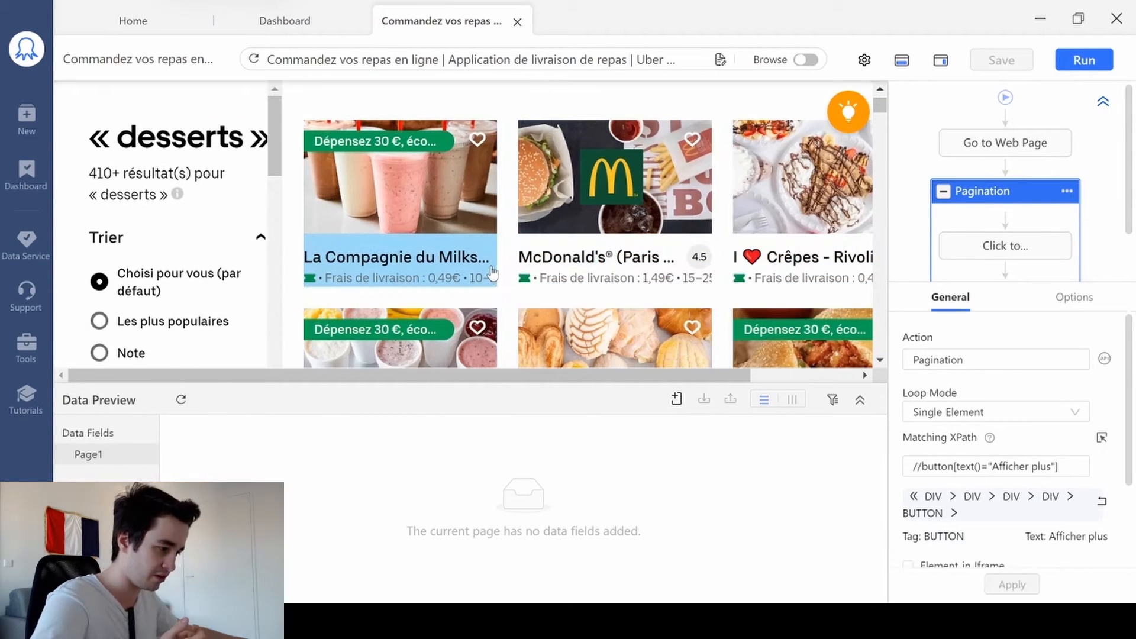
{"action": "left_click", "coordinate": [492, 272]}
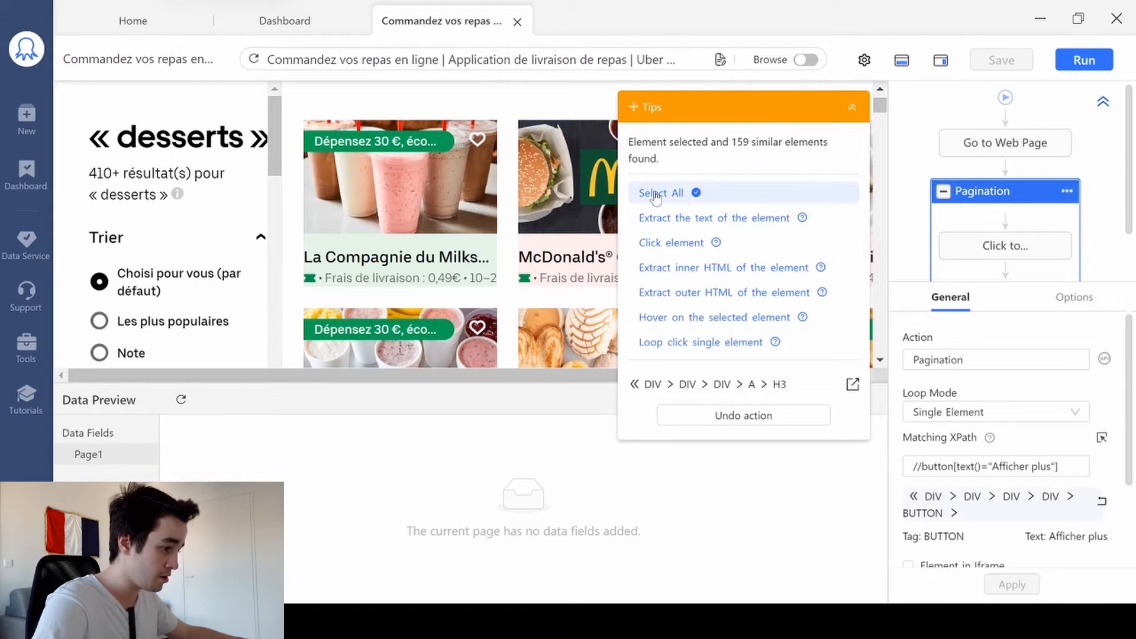
{"action": "left_click", "coordinate": [657, 196]}
{"action": "left_click_drag", "start_coordinate": [744, 108], "coordinate": [557, 91]}
{"action": "left_click", "coordinate": [545, 189]}
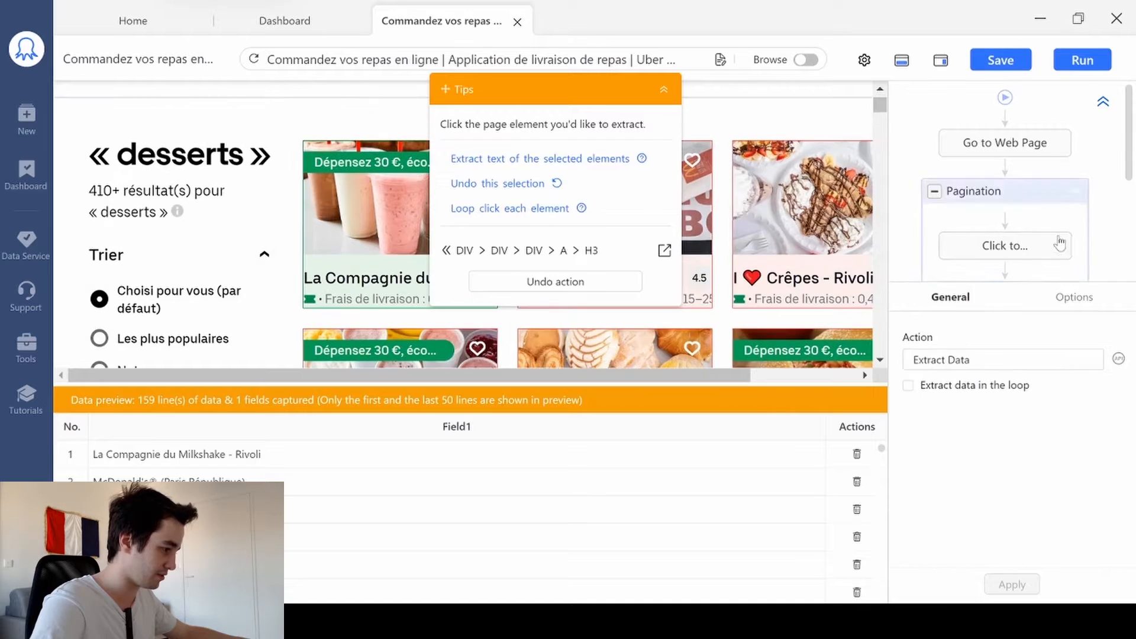
Move the Loop Item with its Extract Data action out of the Pagination and place it directly after it.
{"action": "left_click_drag", "start_coordinate": [999, 279], "coordinate": [986, 388]}
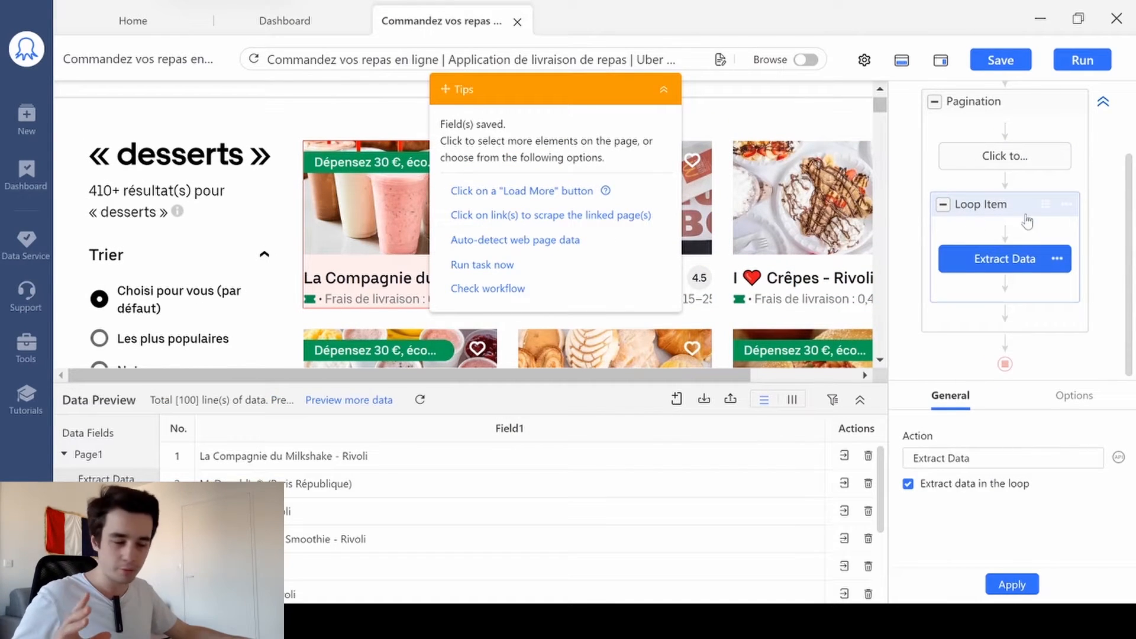
{"action": "left_click_drag", "start_coordinate": [1000, 208], "coordinate": [1000, 349]}
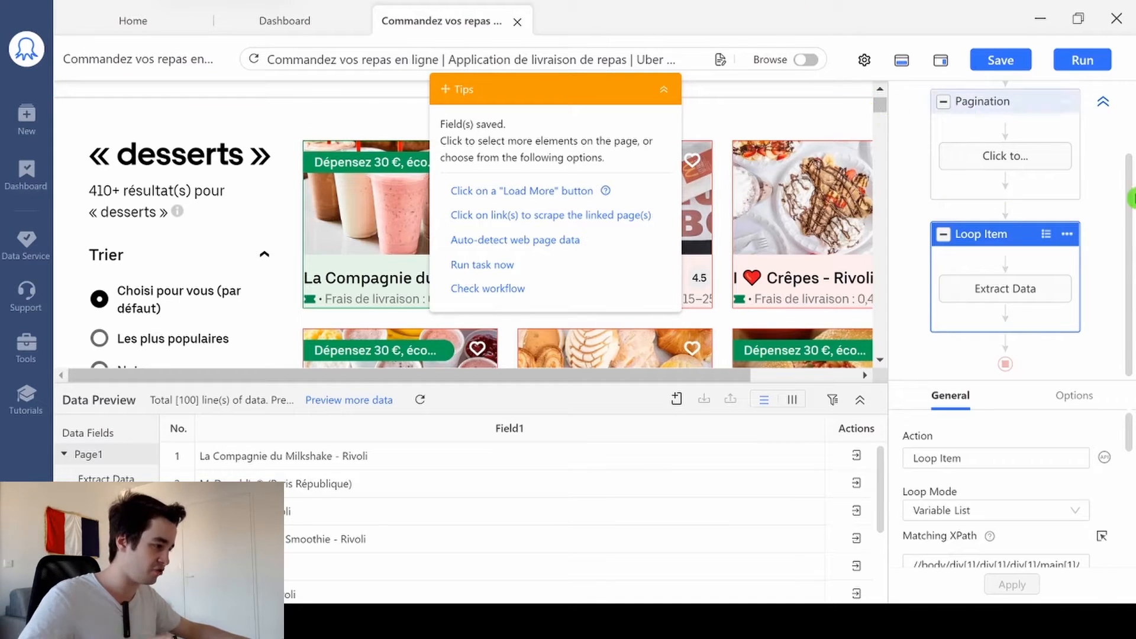
{"action": "scroll", "coordinate": [1130, 207], "scroll_direction": "up", "scroll_amount": 2}
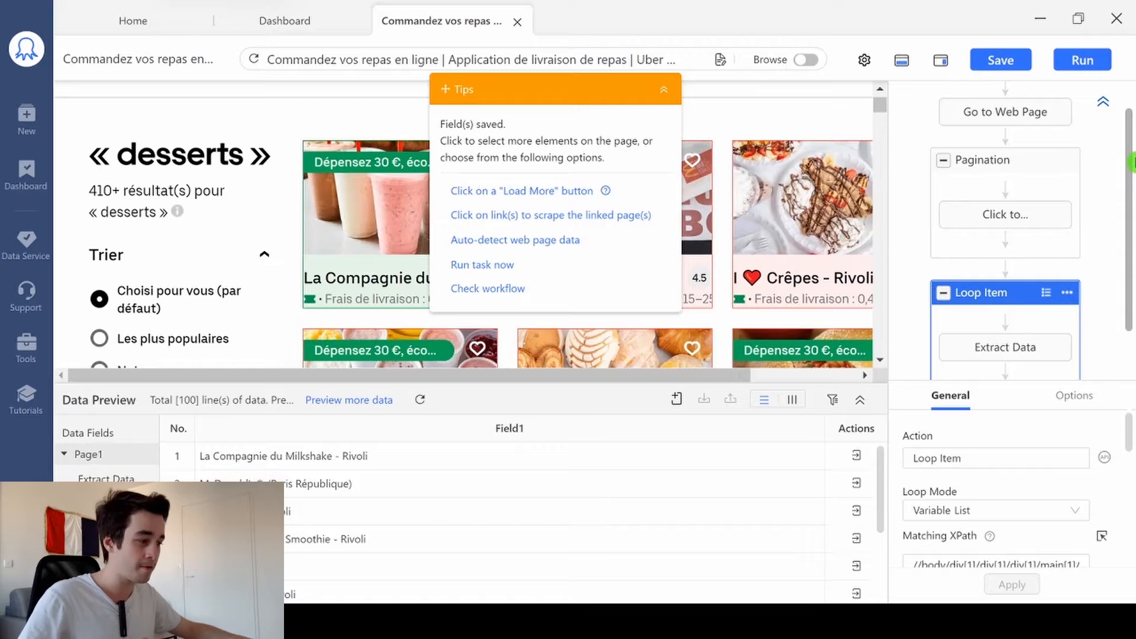
{"action": "left_click", "coordinate": [1017, 257]}
{"action": "left_click", "coordinate": [1028, 291]}
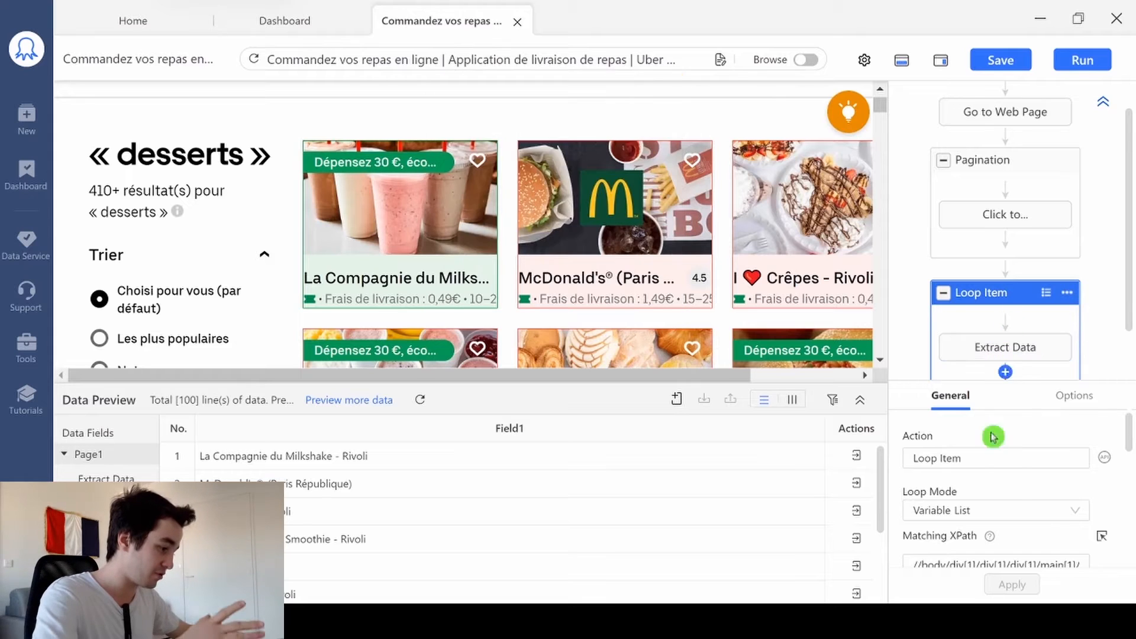
Clear the Loop Item's matching XPath and copy //h3/../../.. from the Word document Scraping Uber Eats.docx.
{"action": "scroll", "coordinate": [1030, 526], "scroll_direction": "down", "scroll_amount": 2}
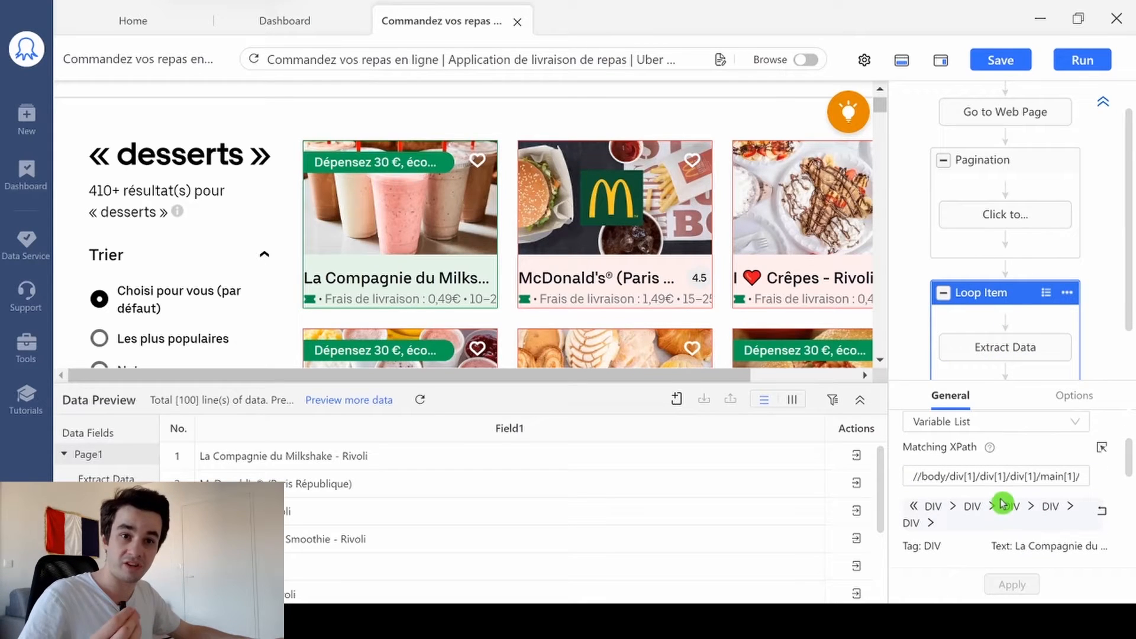
{"action": "left_click", "coordinate": [1000, 476]}
{"action": "key", "text": "ctrl+a"}
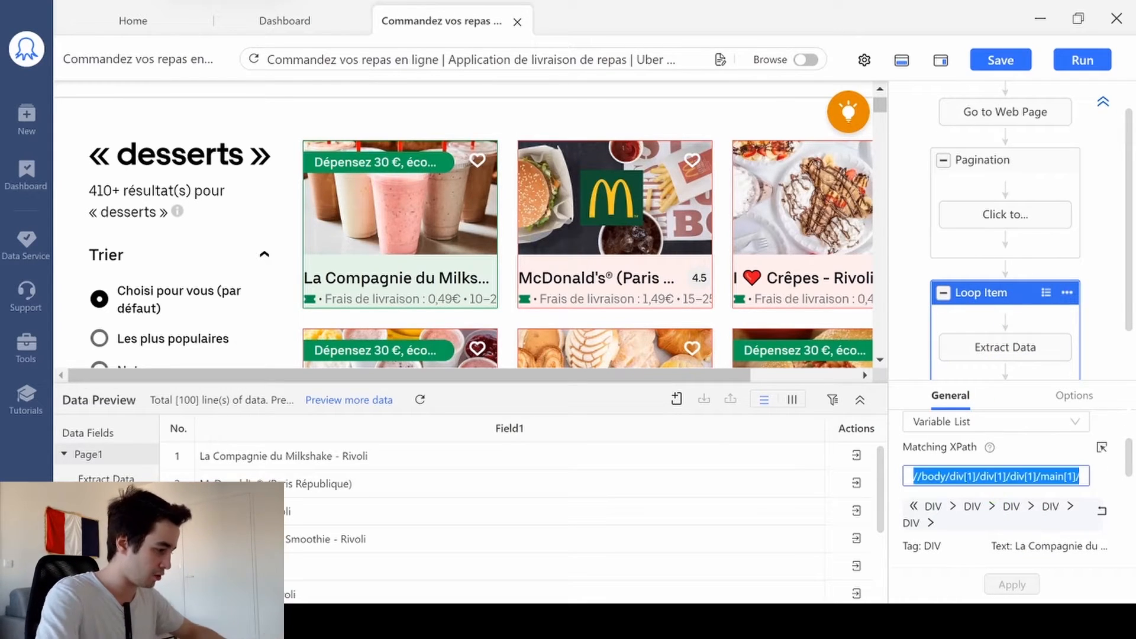
{"action": "key", "text": "BackSpace"}
{"action": "key", "text": "alt+Tab"}
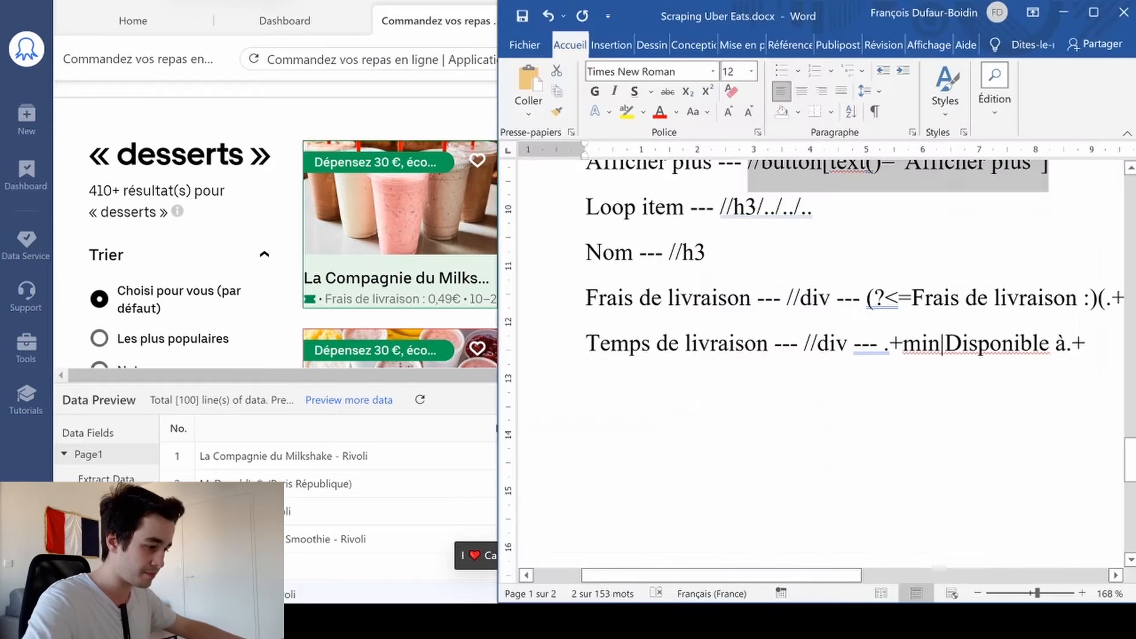
{"action": "left_click_drag", "start_coordinate": [812, 208], "coordinate": [720, 209]}
{"action": "key", "text": "ctrl+c"}
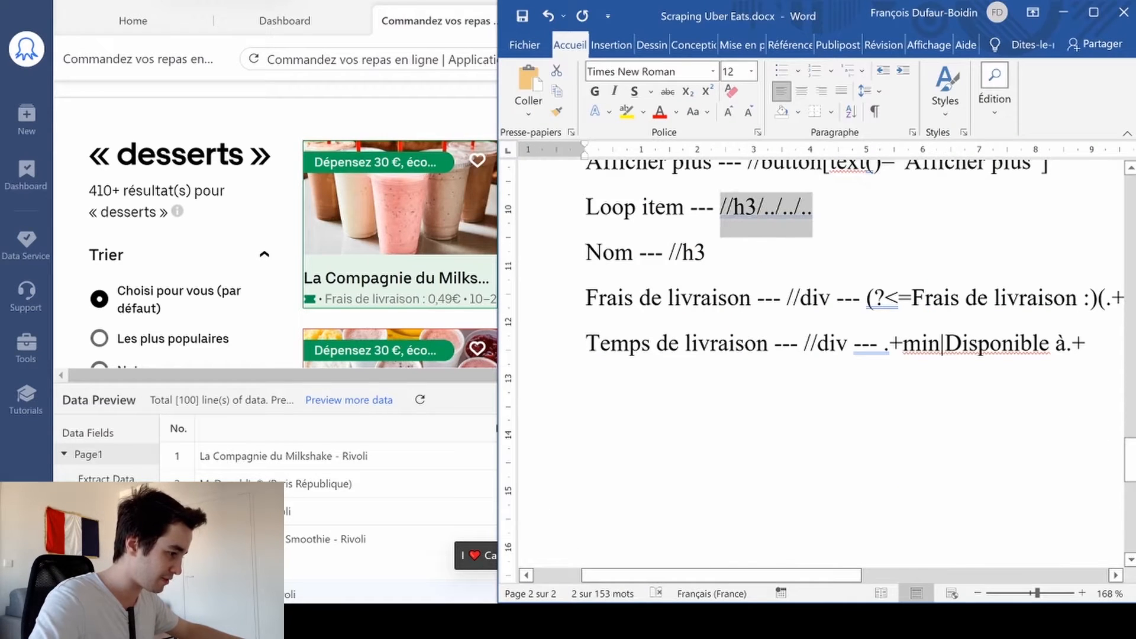
{"action": "left_click", "coordinate": [1063, 13]}
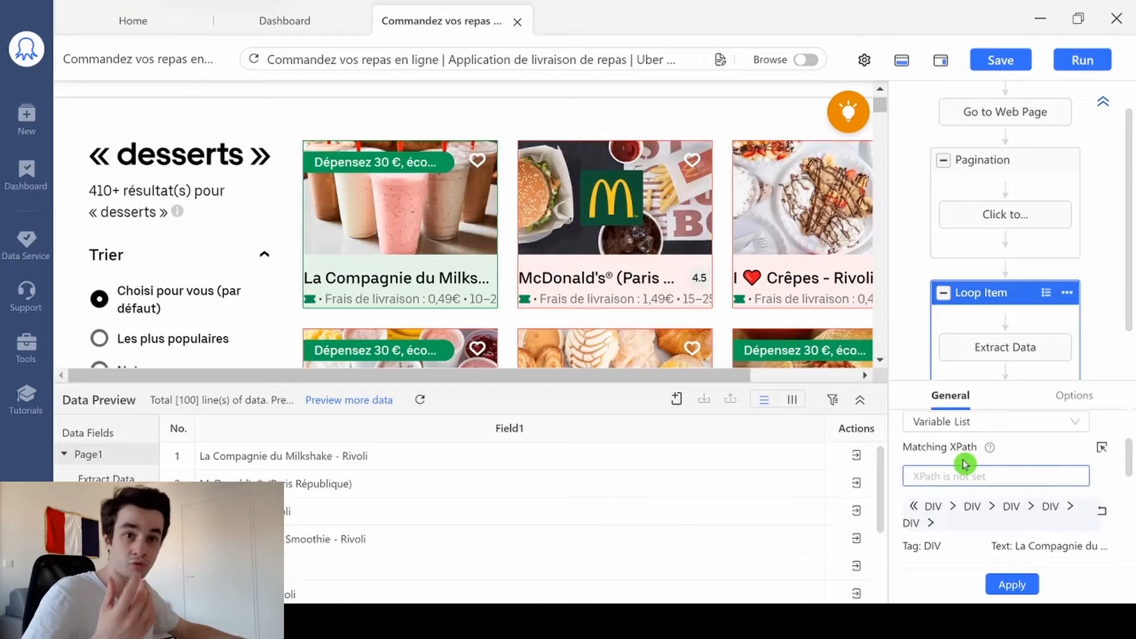
Set the Loop Item's matching XPath to //h3/../../.., apply the change and select its Extract Data action.
{"action": "key", "text": "ctrl+v"}
{"action": "left_click", "coordinate": [1011, 584]}
{"action": "left_click", "coordinate": [982, 355]}
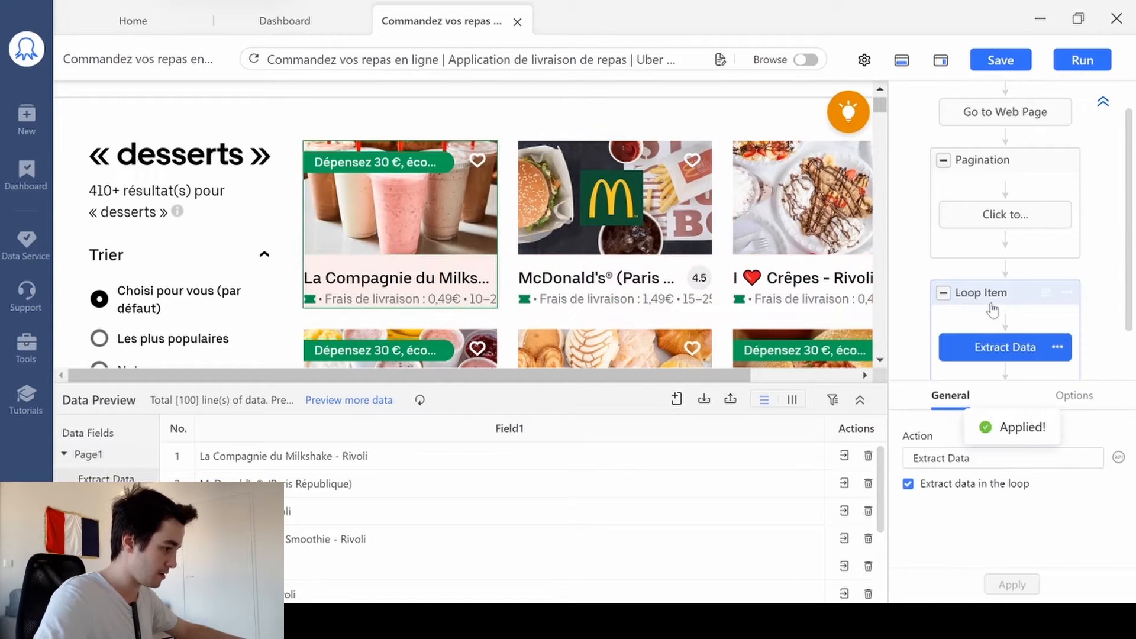
{"action": "left_click", "coordinate": [987, 329]}
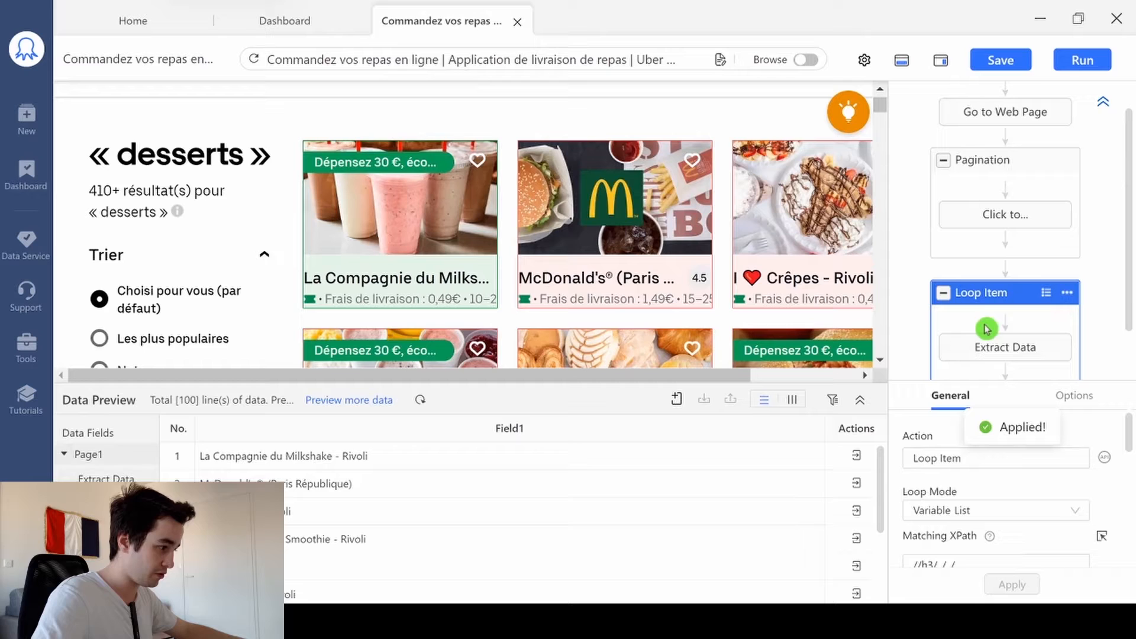
{"action": "left_click", "coordinate": [950, 346]}
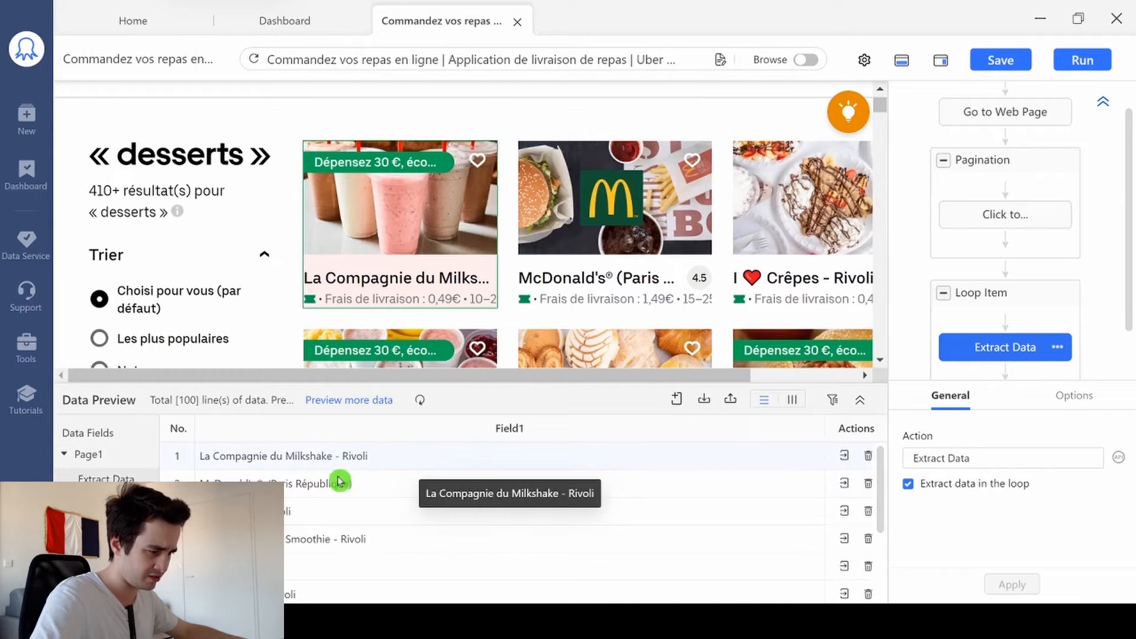
Extract the text of the first restaurant's name twice more to add two further data fields.
{"action": "left_click", "coordinate": [426, 288]}
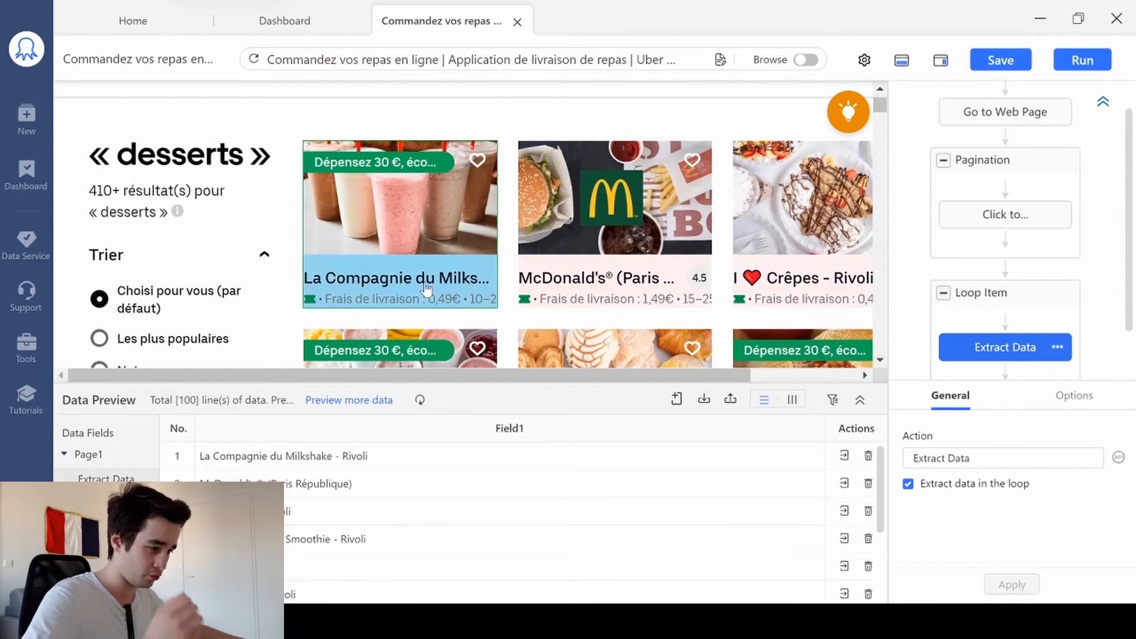
{"action": "left_click", "coordinate": [750, 416]}
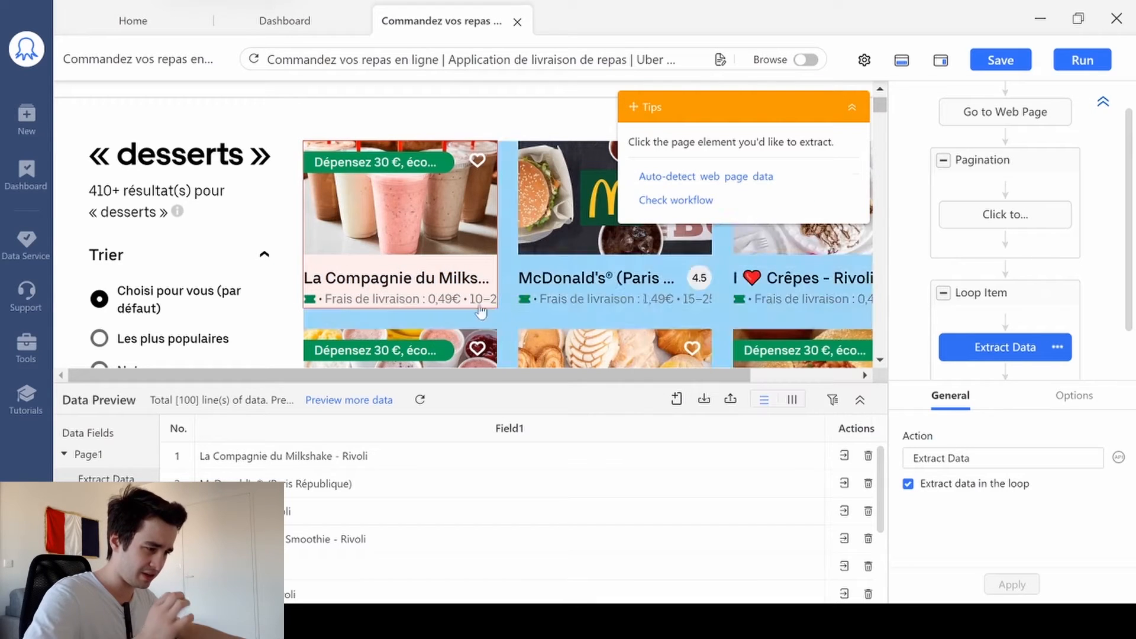
{"action": "left_click", "coordinate": [439, 301]}
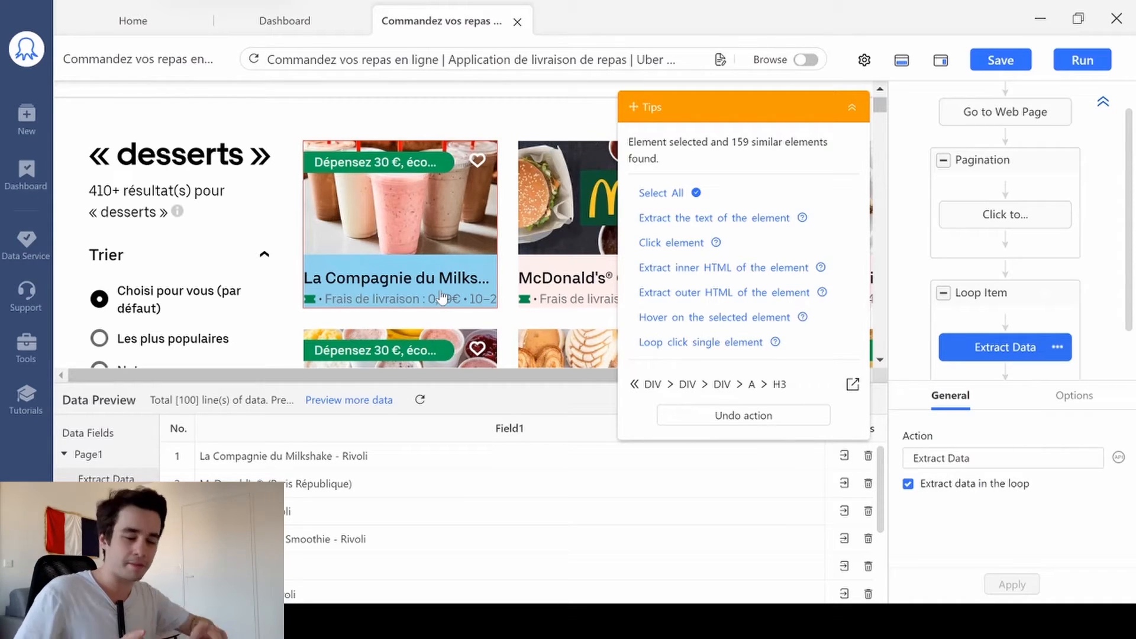
{"action": "left_click", "coordinate": [689, 217]}
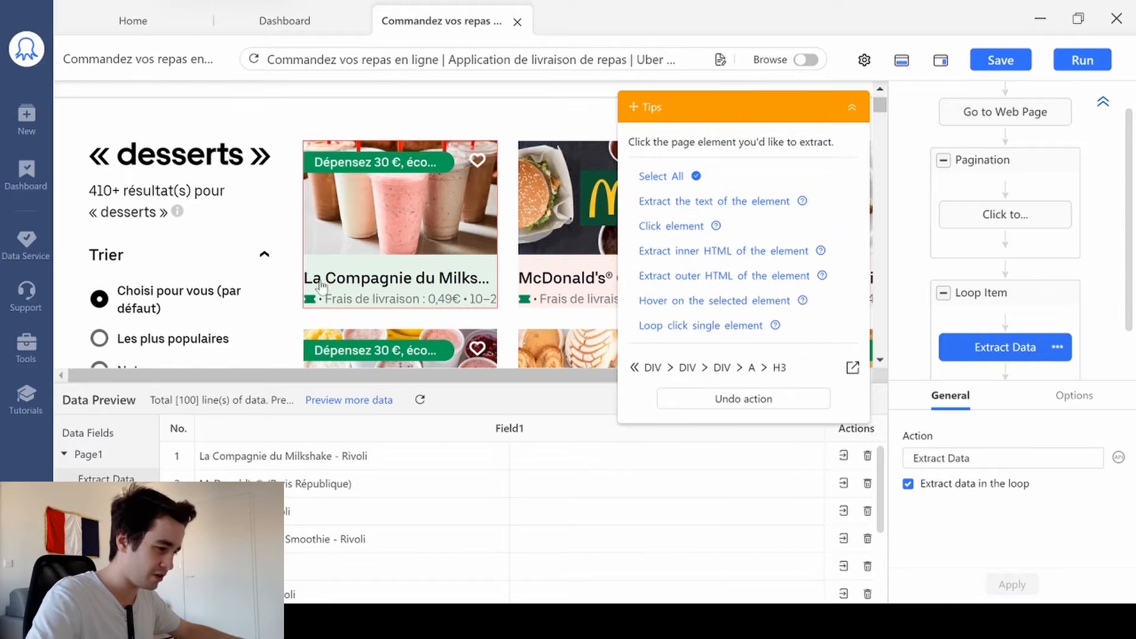
{"action": "left_click", "coordinate": [314, 267]}
{"action": "left_click", "coordinate": [430, 290]}
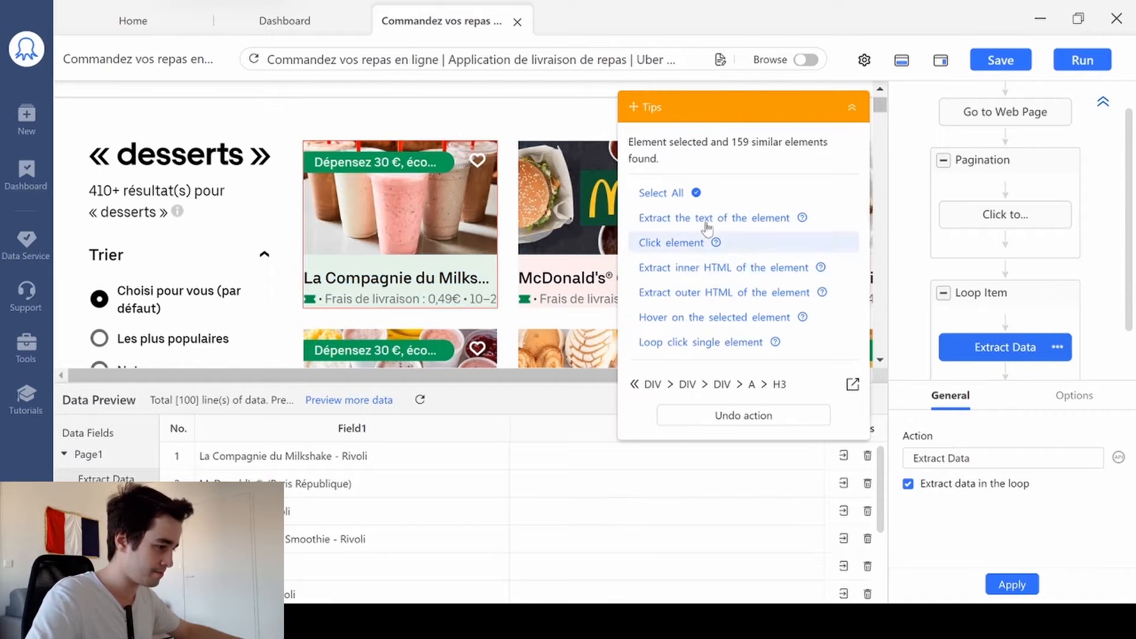
{"action": "left_click", "coordinate": [710, 218]}
{"action": "left_click", "coordinate": [687, 259]}
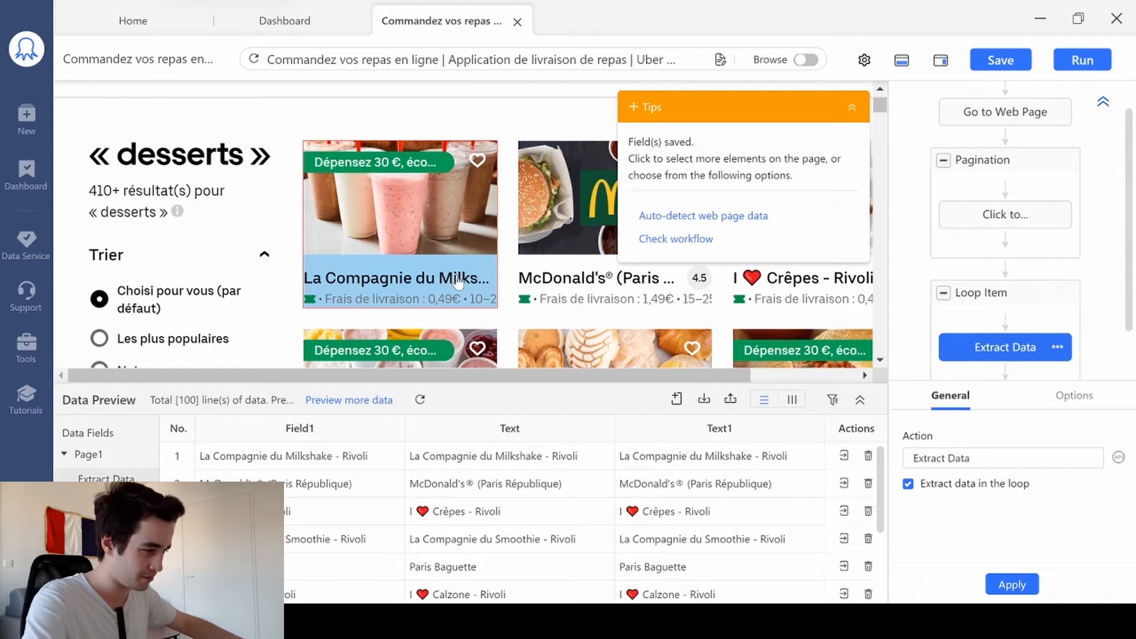
Select the first restaurant's name, widen the selection to its parent A link element and extract the link's URL.
{"action": "left_click", "coordinate": [601, 290]}
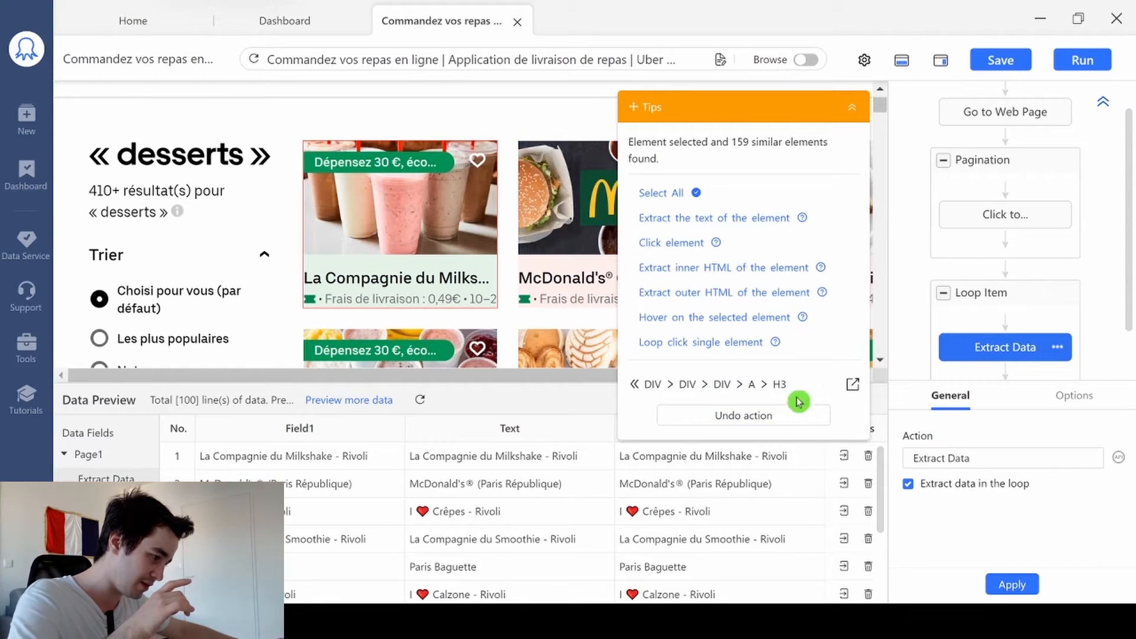
{"action": "left_click", "coordinate": [772, 376]}
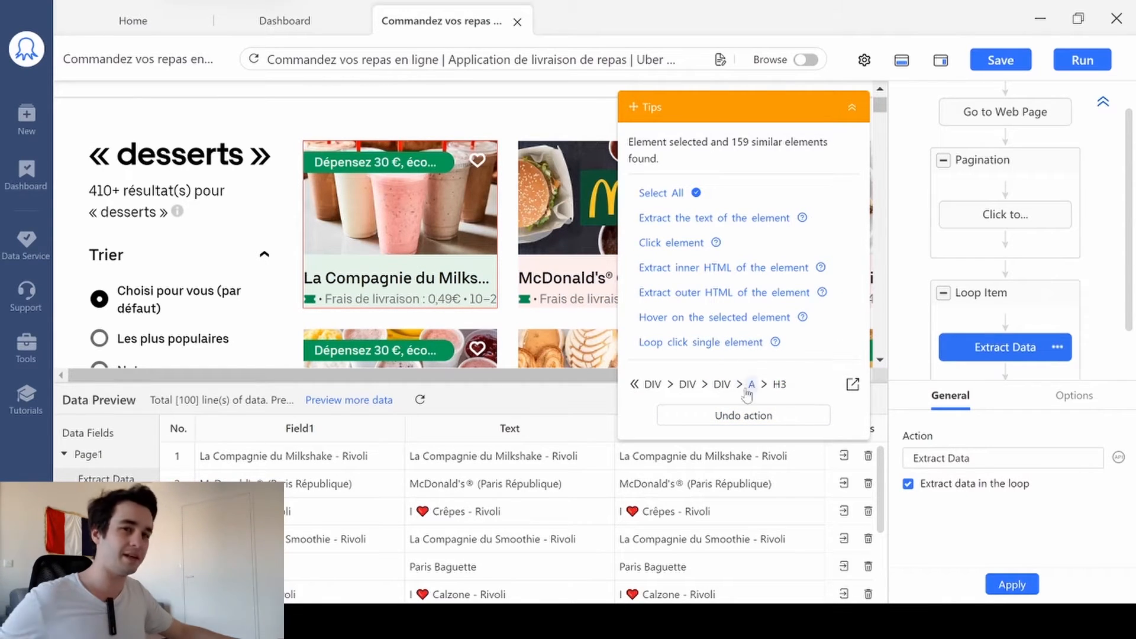
{"action": "left_click", "coordinate": [771, 403]}
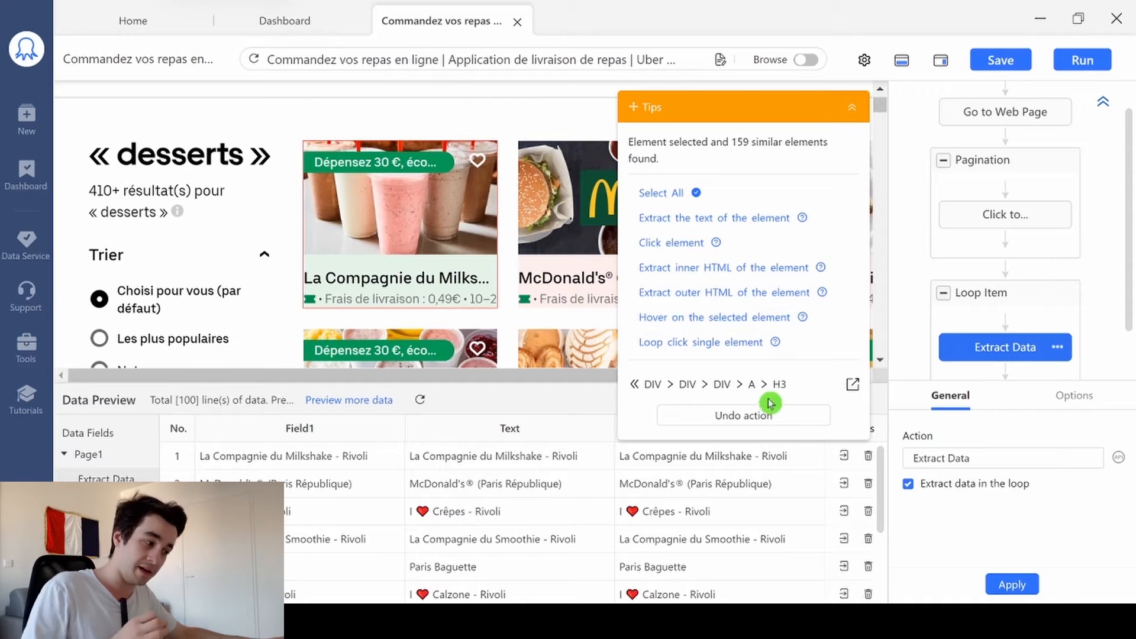
{"action": "left_click", "coordinate": [750, 386]}
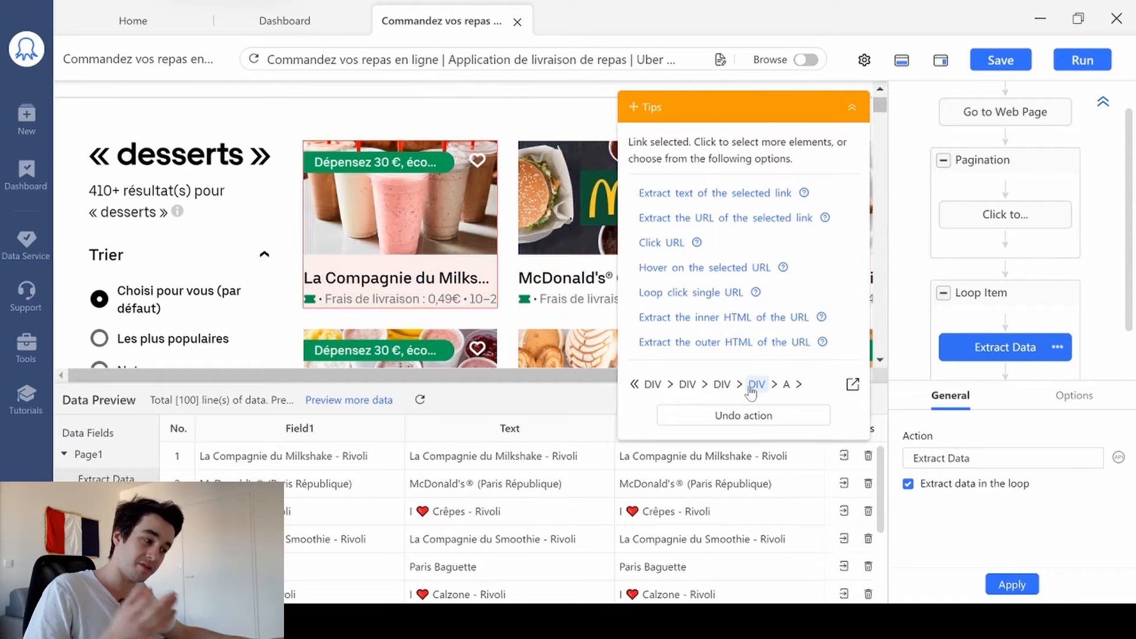
{"action": "left_click", "coordinate": [735, 400]}
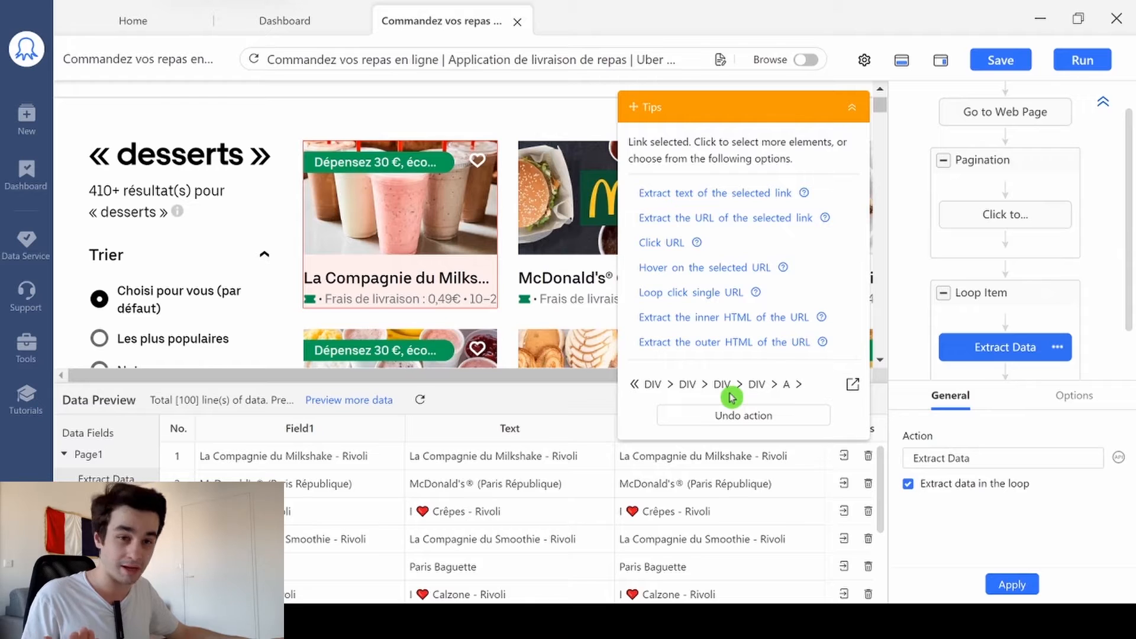
{"action": "left_click", "coordinate": [687, 219]}
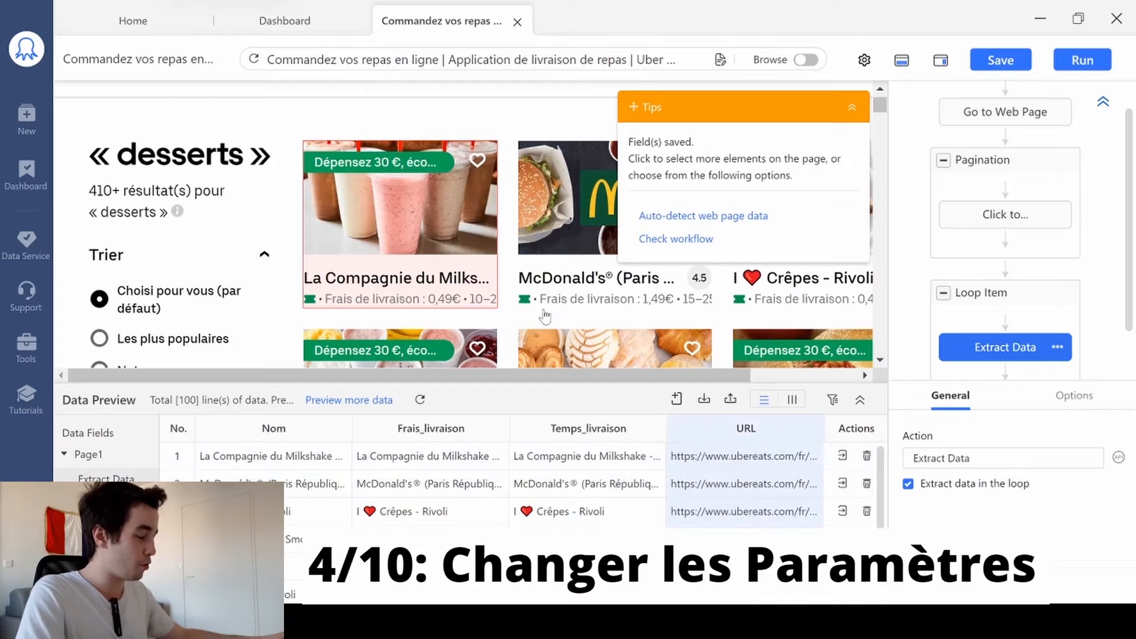
Show the data preview as a vertical field list and set the Nom field's relative XPath to //h3.
{"action": "left_click", "coordinate": [291, 457]}
{"action": "left_click", "coordinate": [462, 457]}
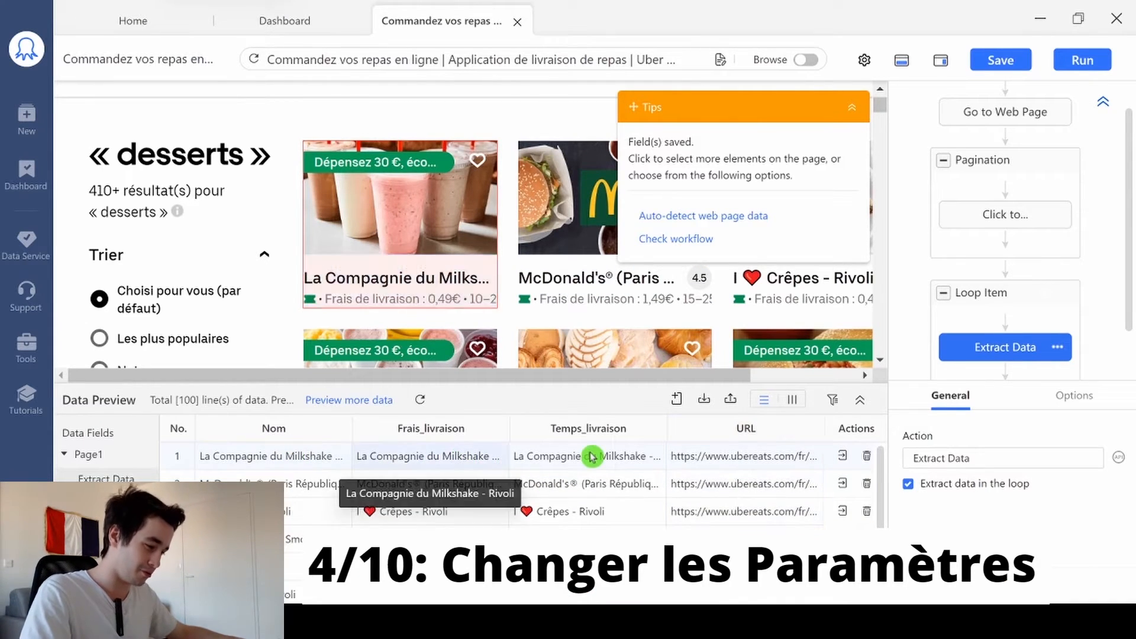
{"action": "left_click", "coordinate": [538, 452]}
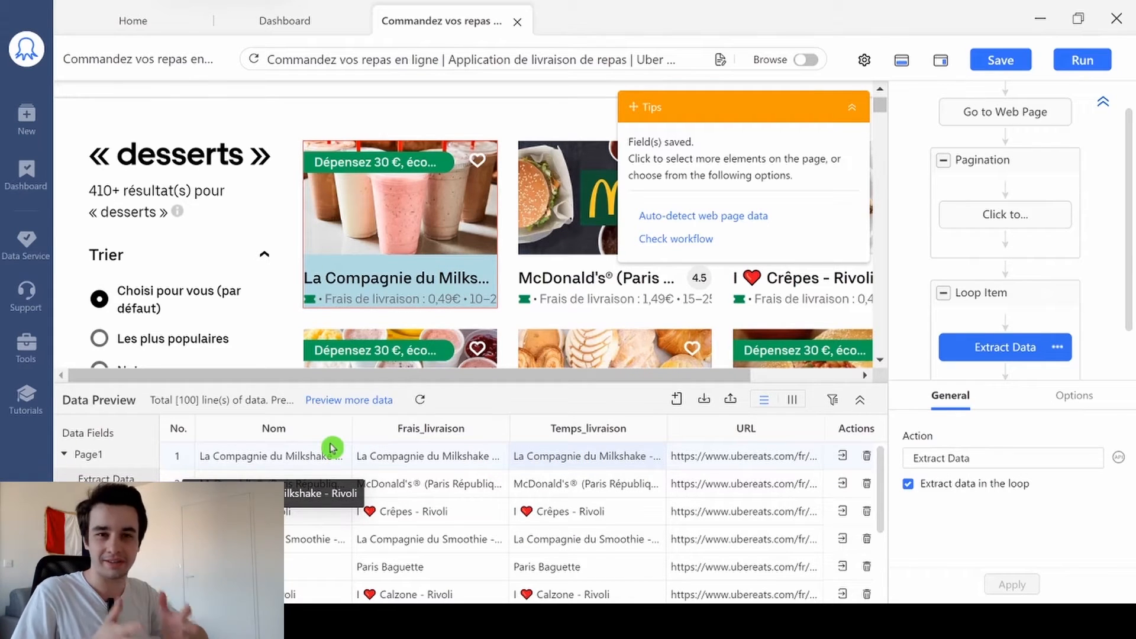
{"action": "left_click", "coordinate": [796, 402]}
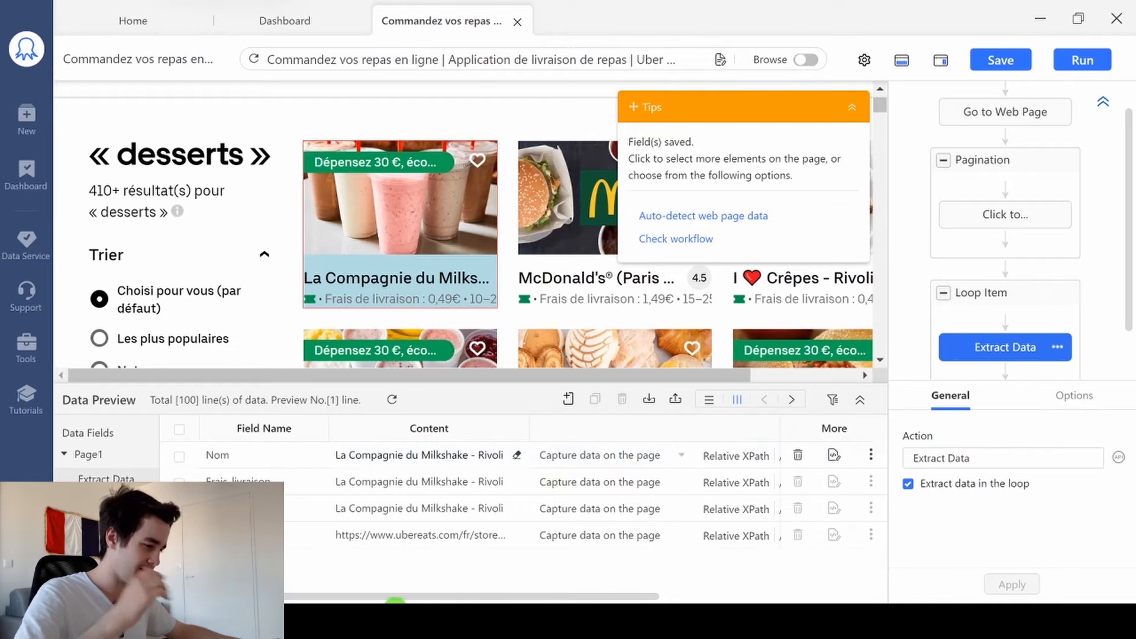
{"action": "left_click_drag", "start_coordinate": [410, 597], "coordinate": [649, 595]}
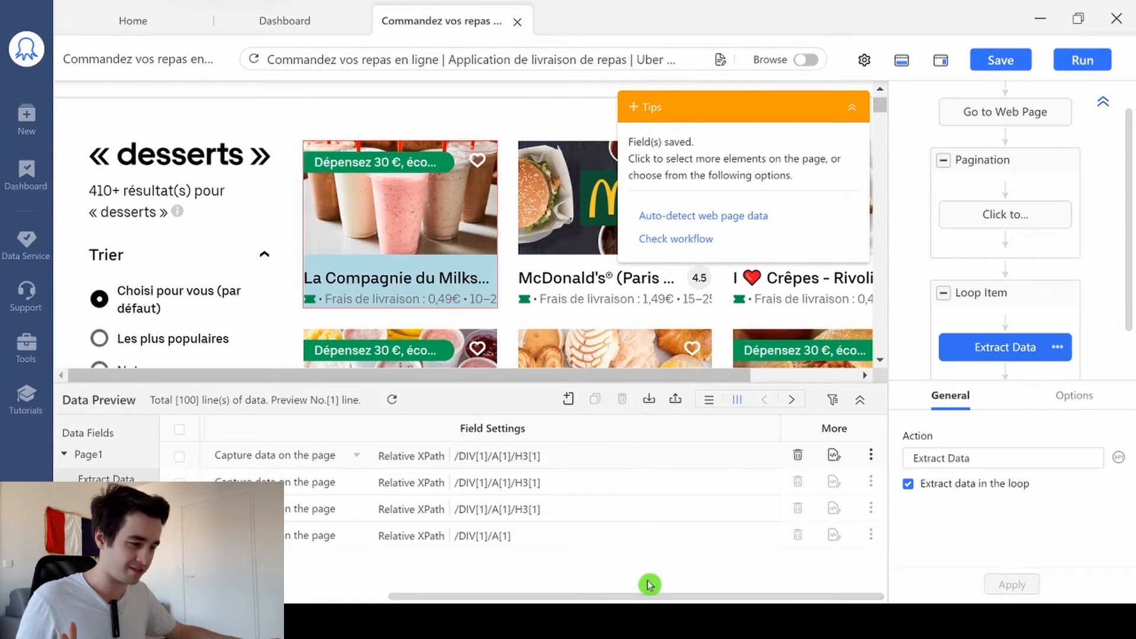
{"action": "left_click", "coordinate": [526, 465]}
{"action": "left_click_drag", "start_coordinate": [541, 456], "coordinate": [429, 465]}
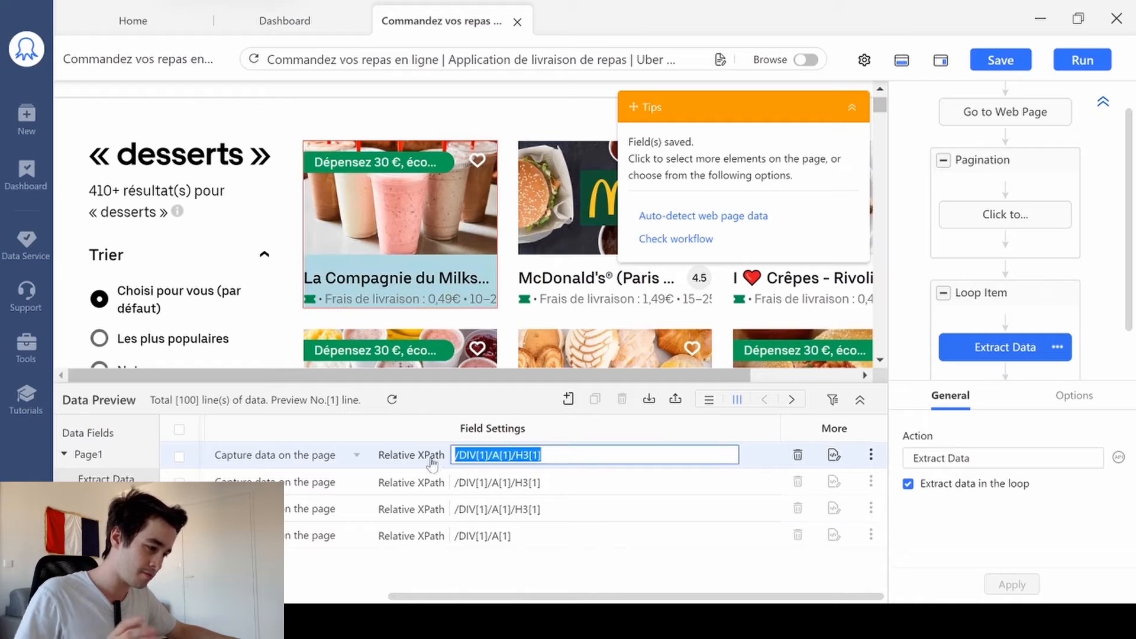
{"action": "type", "text": "//h3"}
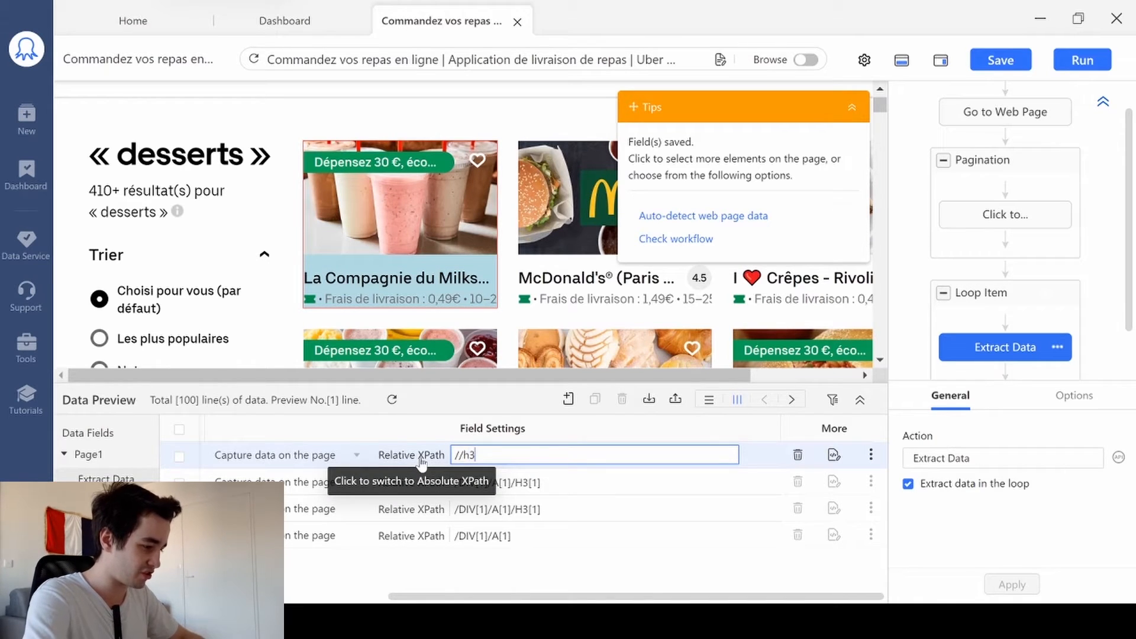
{"action": "key", "text": "Return"}
Set the relative XPath of both the Frais_livraison and Temps_livraison fields to //div.
{"action": "left_click", "coordinate": [540, 481]}
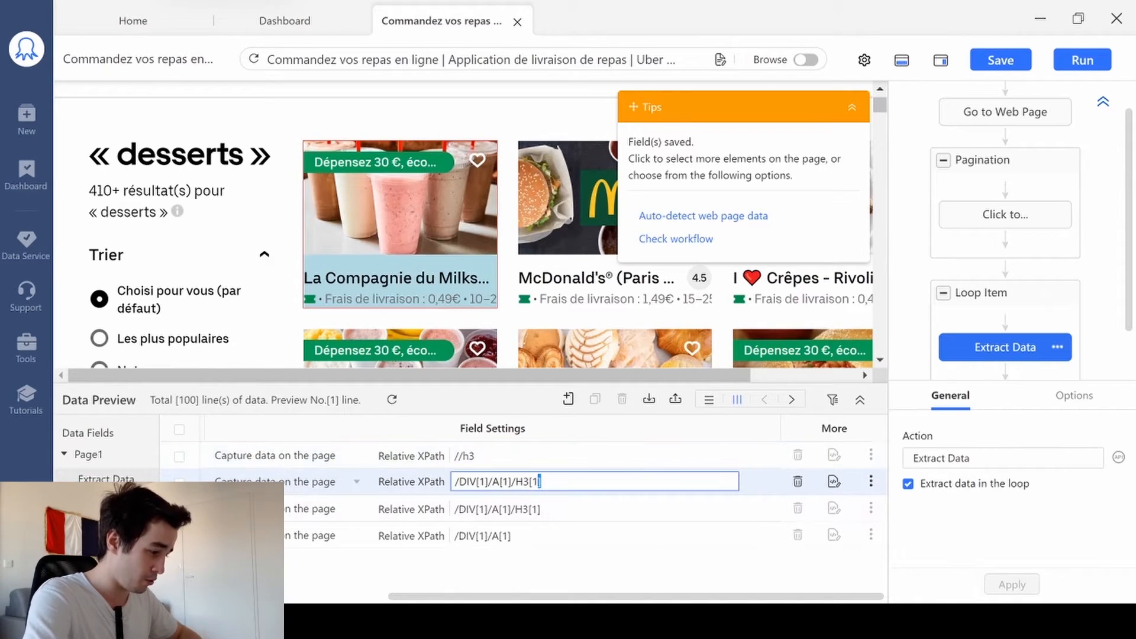
{"action": "left_click_drag", "start_coordinate": [541, 481], "coordinate": [455, 482]}
{"action": "key", "text": "BackSpace"}
{"action": "type", "text": "//di"}
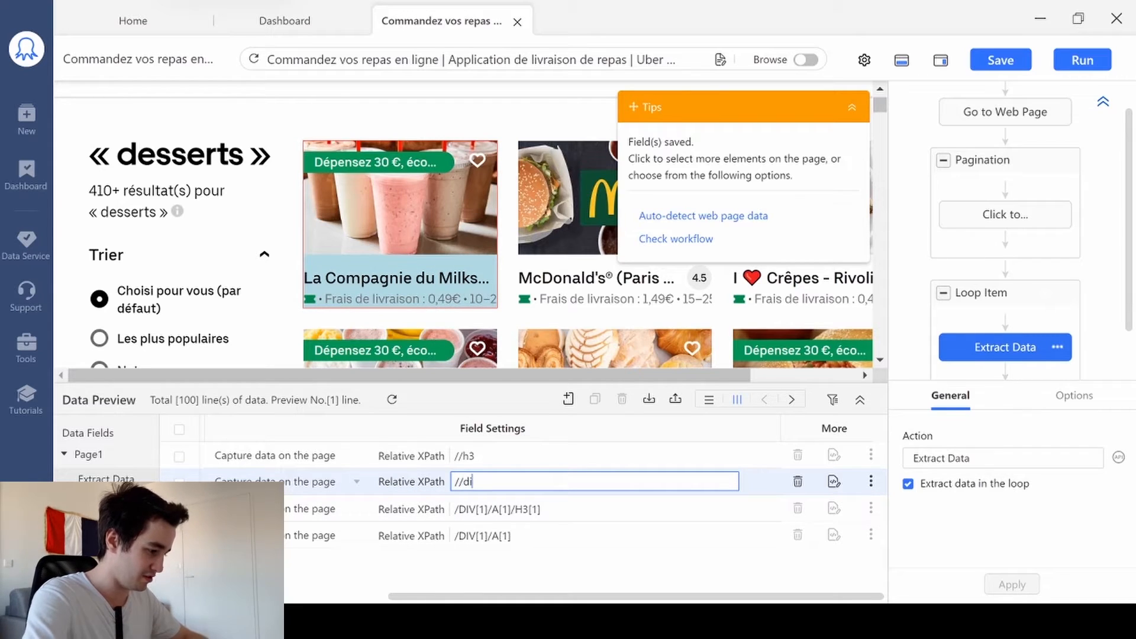
{"action": "type", "text": "v"}
{"action": "left_click_drag", "start_coordinate": [541, 508], "coordinate": [454, 509]}
{"action": "key", "text": "BackSpace"}
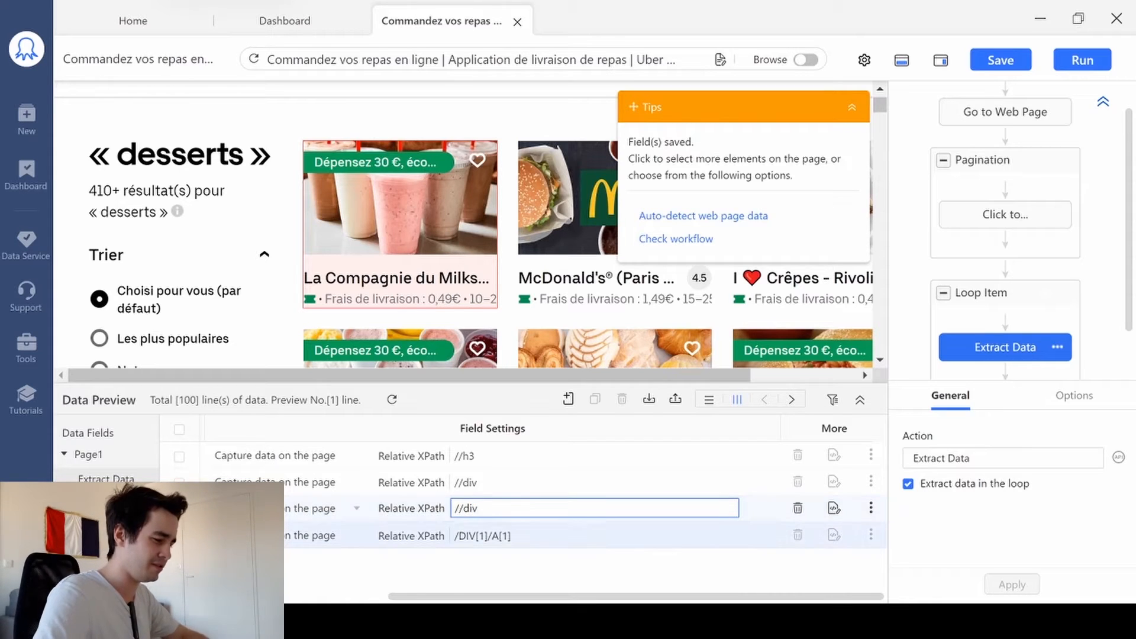
{"action": "left_click", "coordinate": [591, 535]}
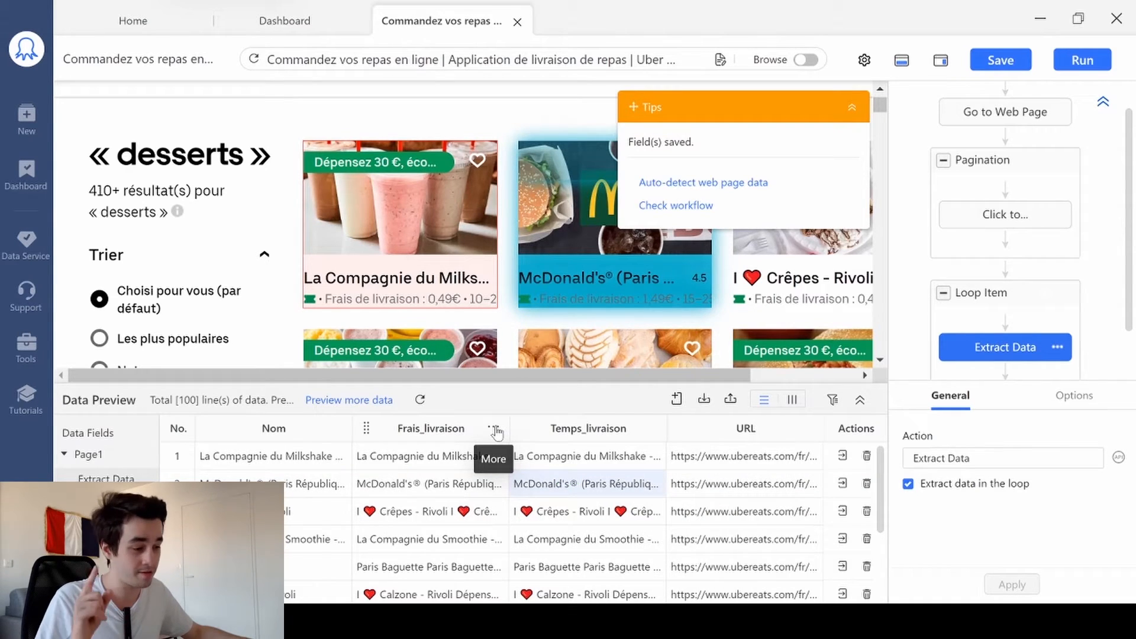
Start cleaning the Frais_livraison field's data by adding a Match with Regular Expression step.
{"action": "left_click", "coordinate": [495, 430]}
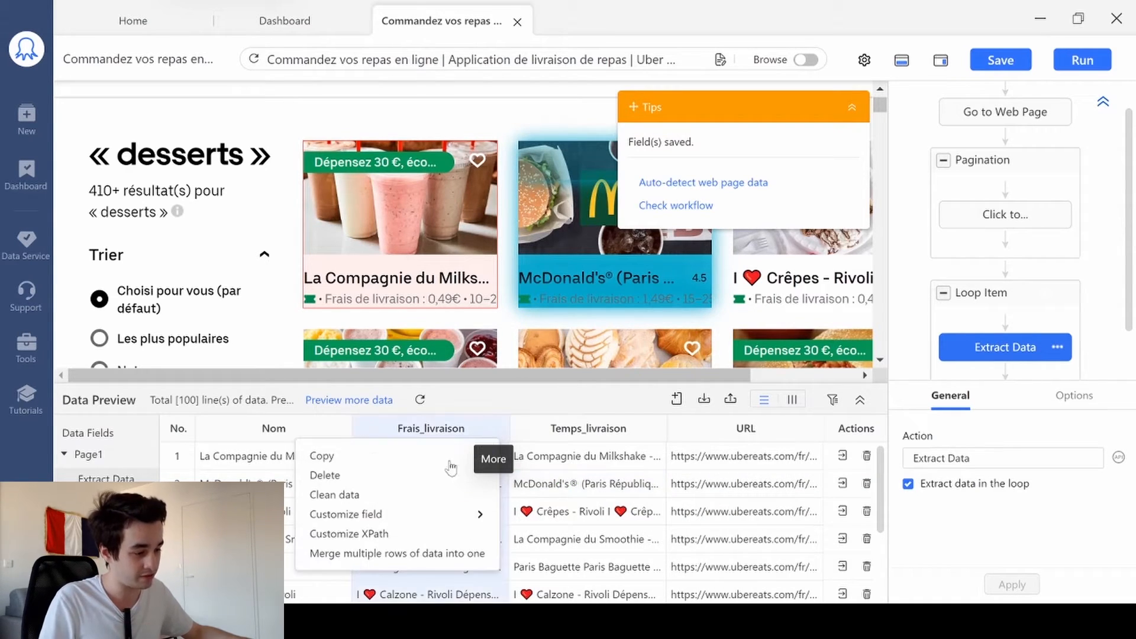
{"action": "left_click", "coordinate": [402, 496]}
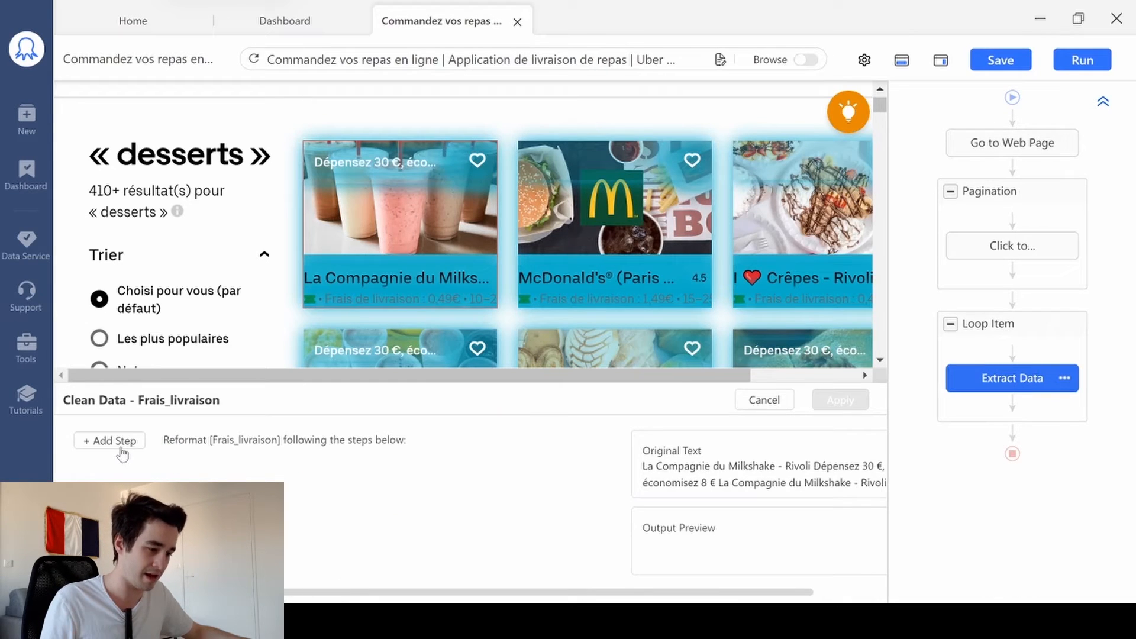
{"action": "left_click", "coordinate": [113, 441]}
{"action": "left_click", "coordinate": [207, 453]}
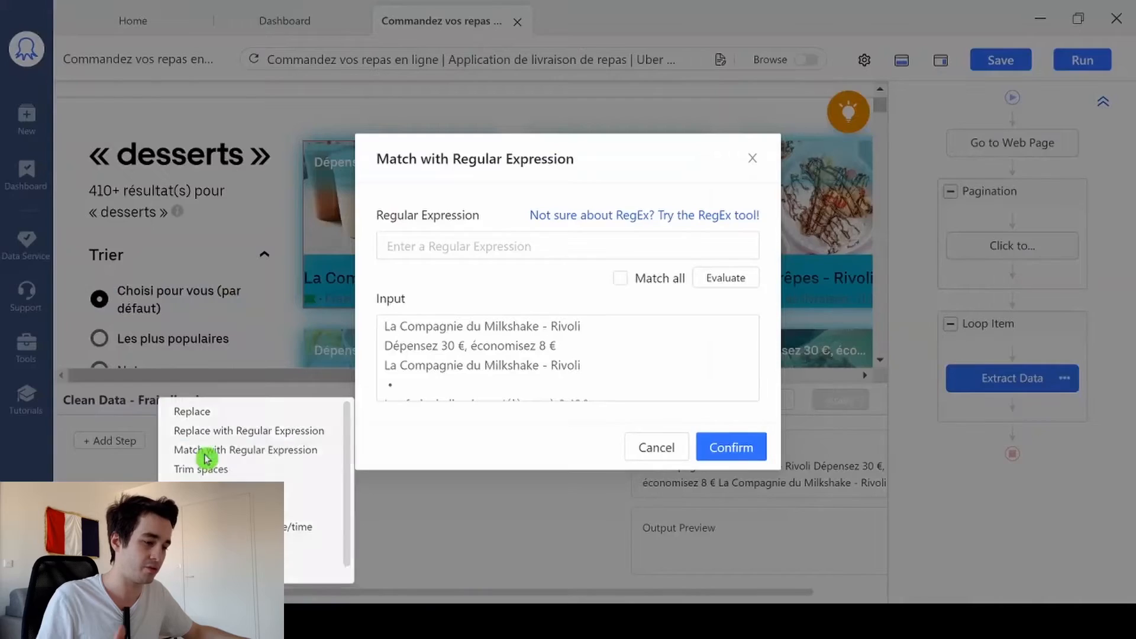
Examine the sample input text to locate the delivery fee and the wording around it.
{"action": "scroll", "coordinate": [567, 357], "scroll_direction": "down", "scroll_amount": 2}
{"action": "scroll", "coordinate": [567, 357], "scroll_direction": "up", "scroll_amount": 2}
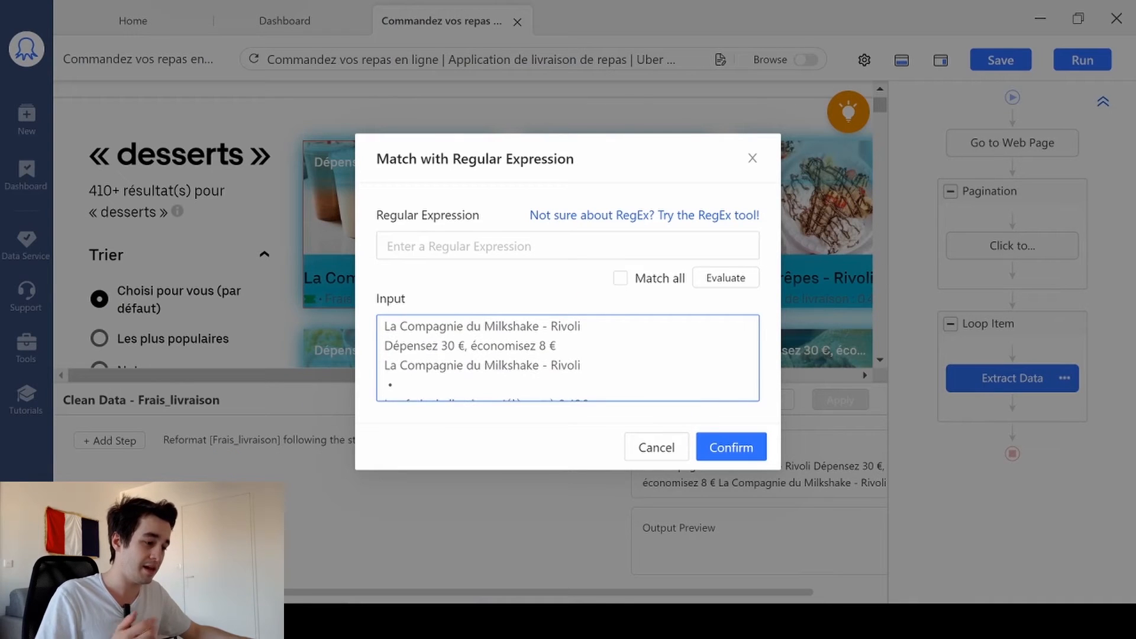
{"action": "left_click_drag", "start_coordinate": [384, 326], "coordinate": [395, 385]}
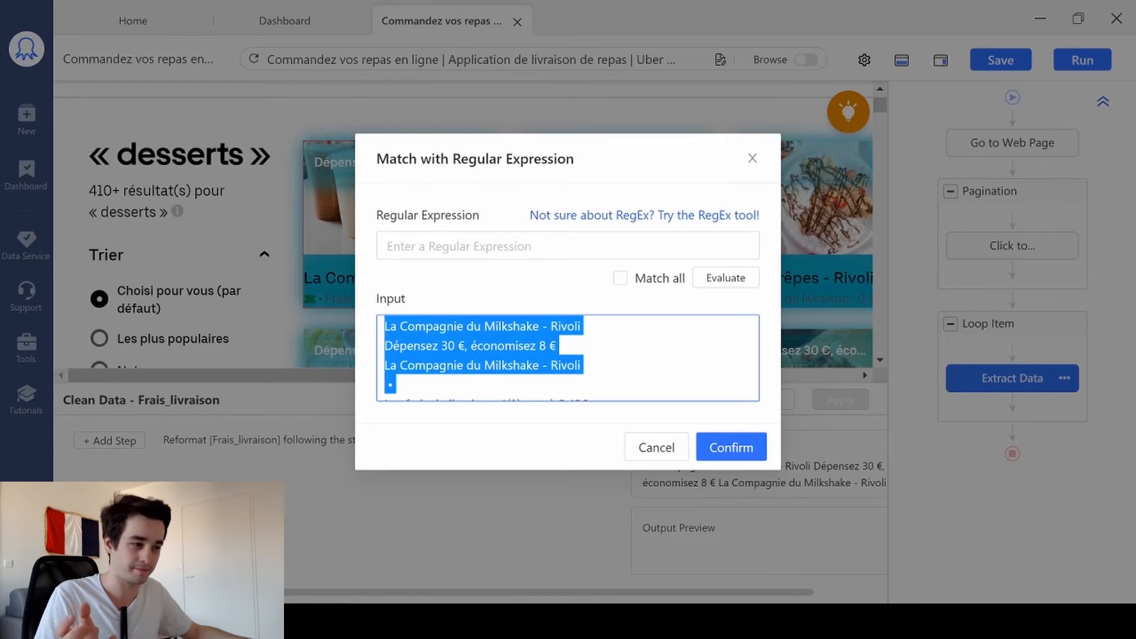
{"action": "scroll", "coordinate": [567, 357], "scroll_direction": "down", "scroll_amount": 2}
{"action": "scroll", "coordinate": [566, 358], "scroll_direction": "up", "scroll_amount": 1}
{"action": "scroll", "coordinate": [567, 357], "scroll_direction": "down", "scroll_amount": 1}
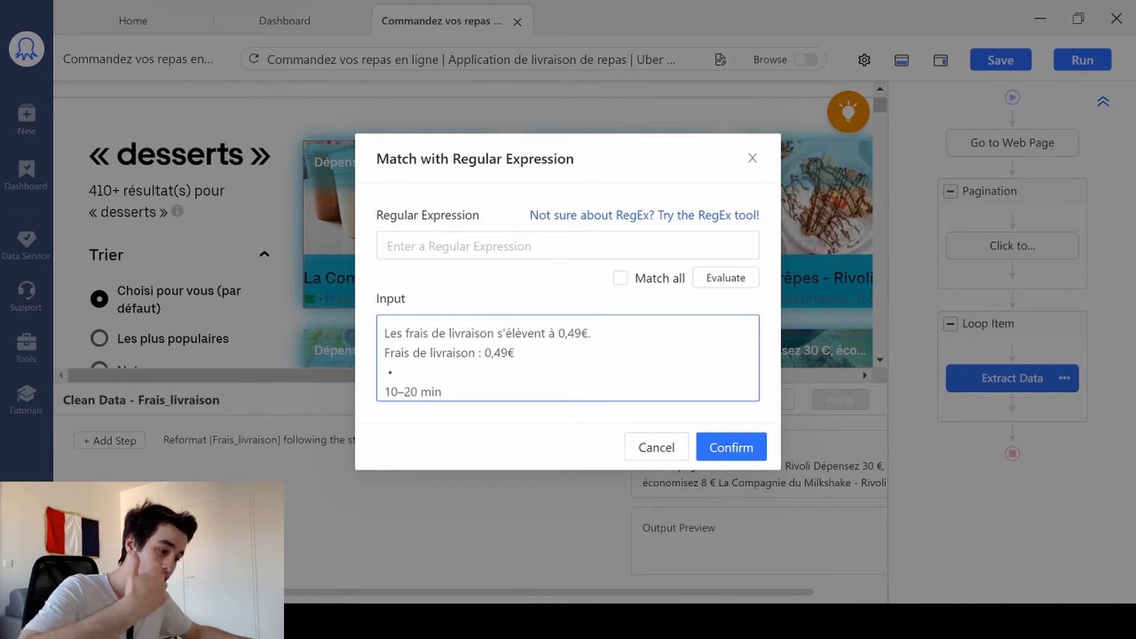
{"action": "key", "text": "ctrl+a"}
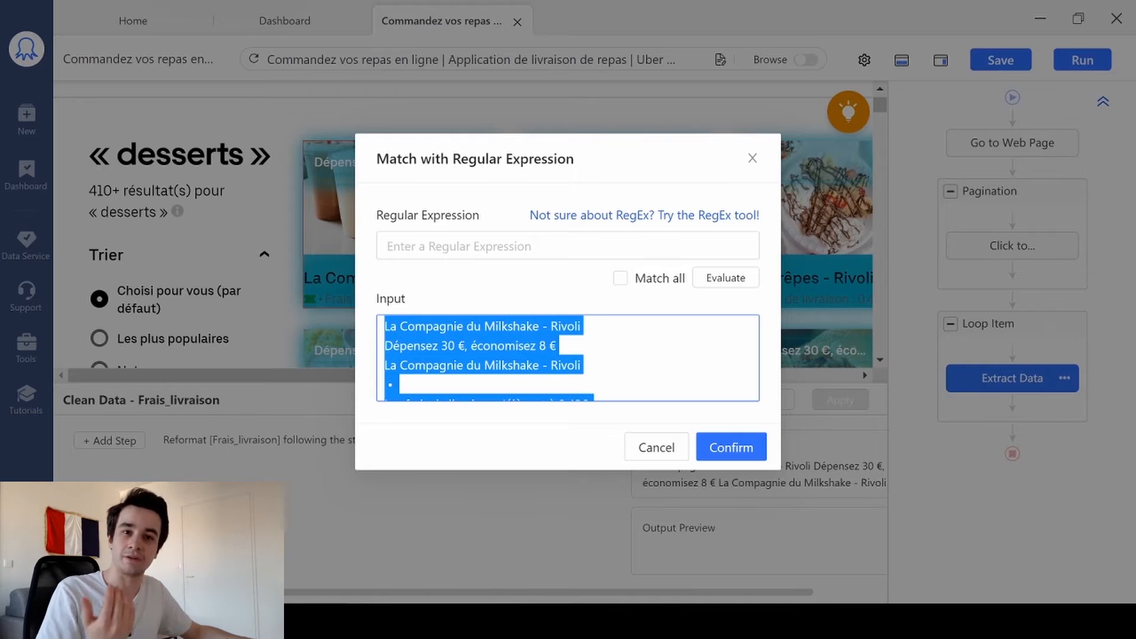
{"action": "left_click", "coordinate": [483, 355]}
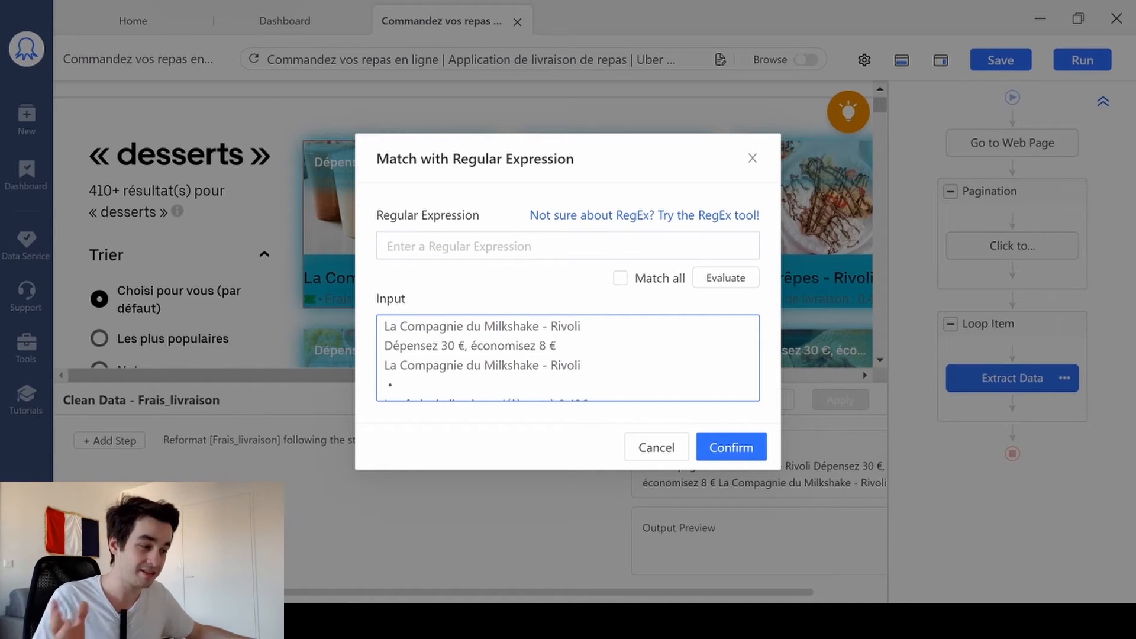
{"action": "scroll", "coordinate": [568, 358], "scroll_direction": "down", "scroll_amount": 2}
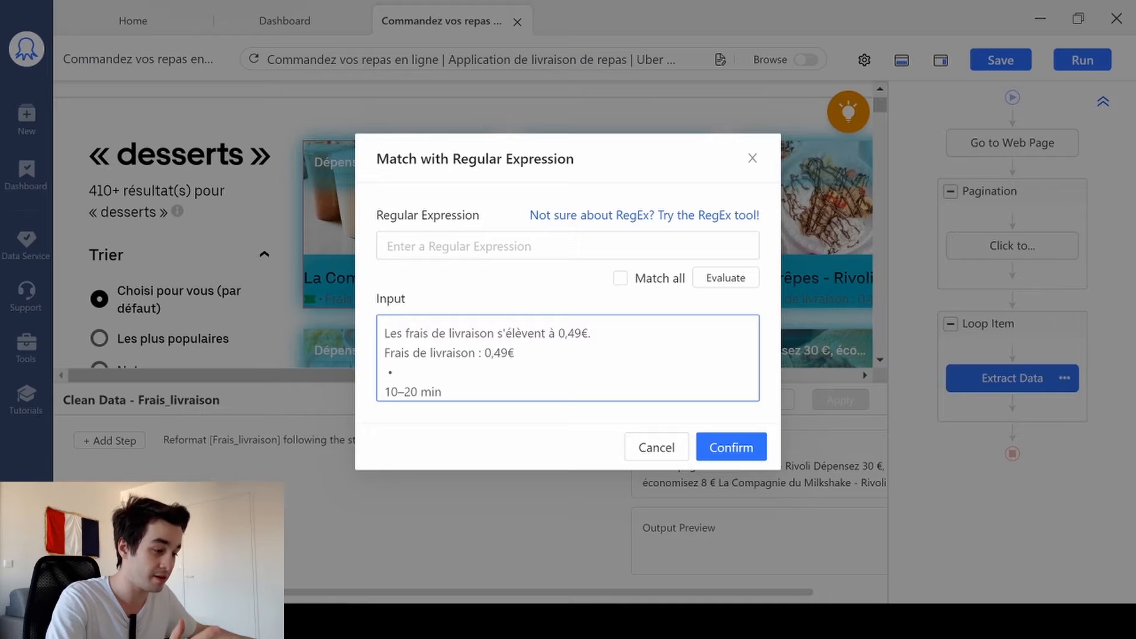
{"action": "left_click_drag", "start_coordinate": [485, 352], "coordinate": [500, 353]}
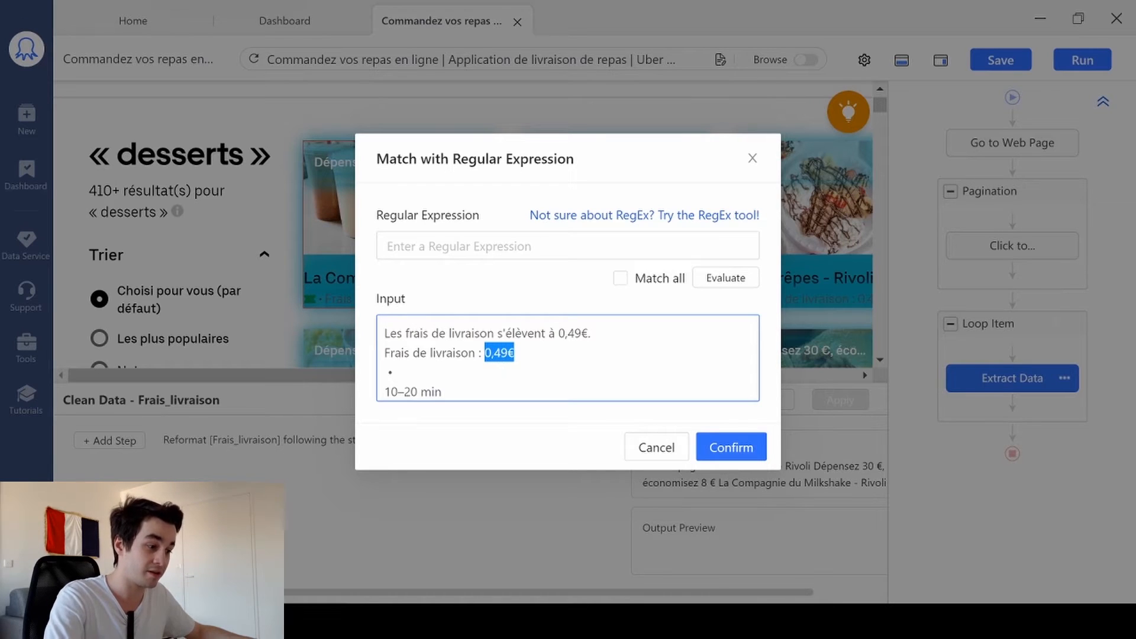
{"action": "left_click", "coordinate": [514, 353]}
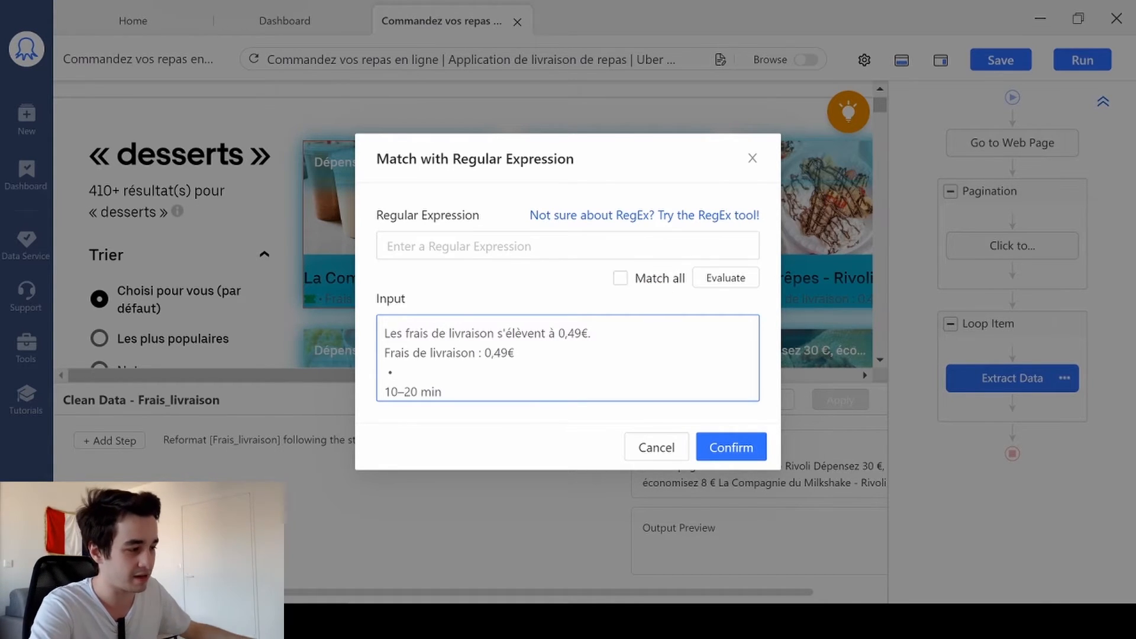
Open the RegEx tool and copy the label "Frais de livraison :" from the original text.
{"action": "left_click", "coordinate": [634, 225]}
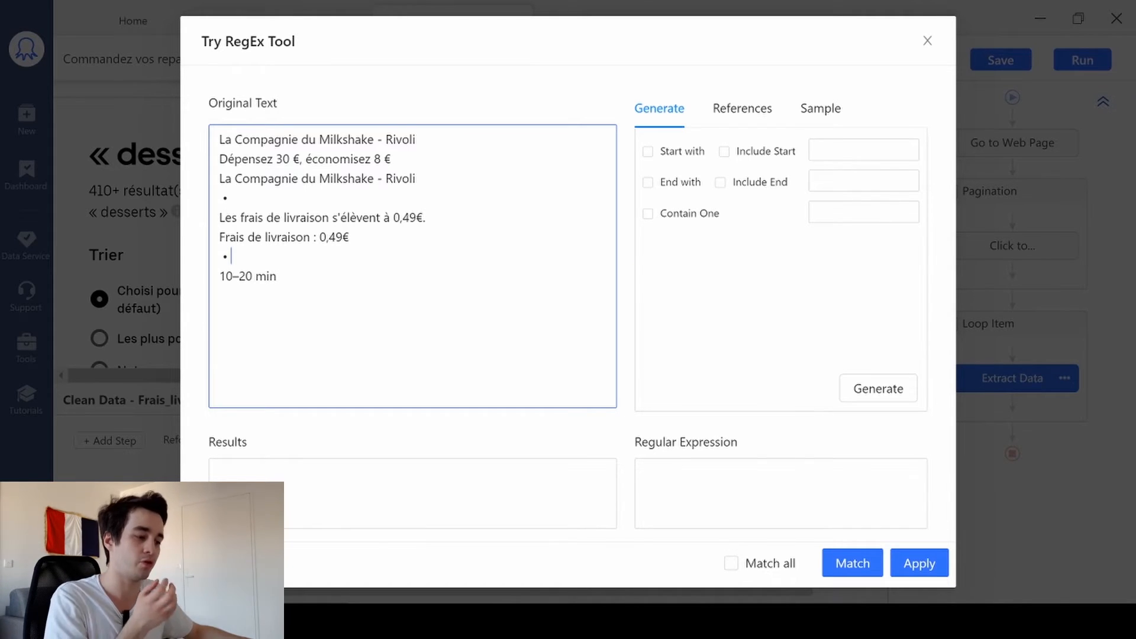
{"action": "left_click_drag", "start_coordinate": [231, 257], "coordinate": [320, 237]}
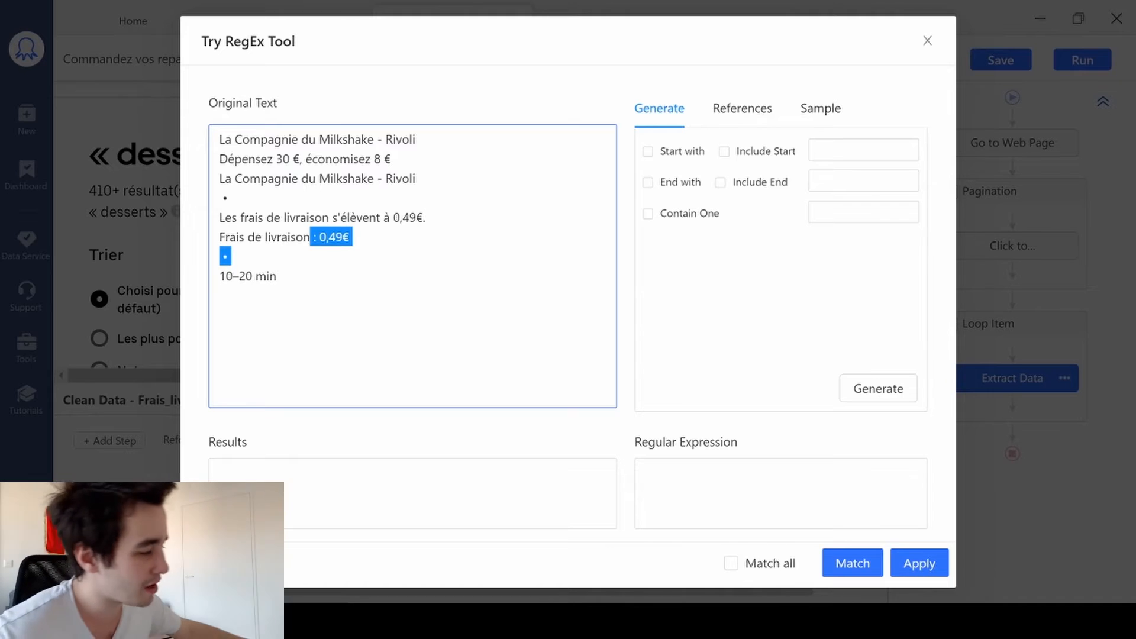
{"action": "left_click", "coordinate": [319, 237]}
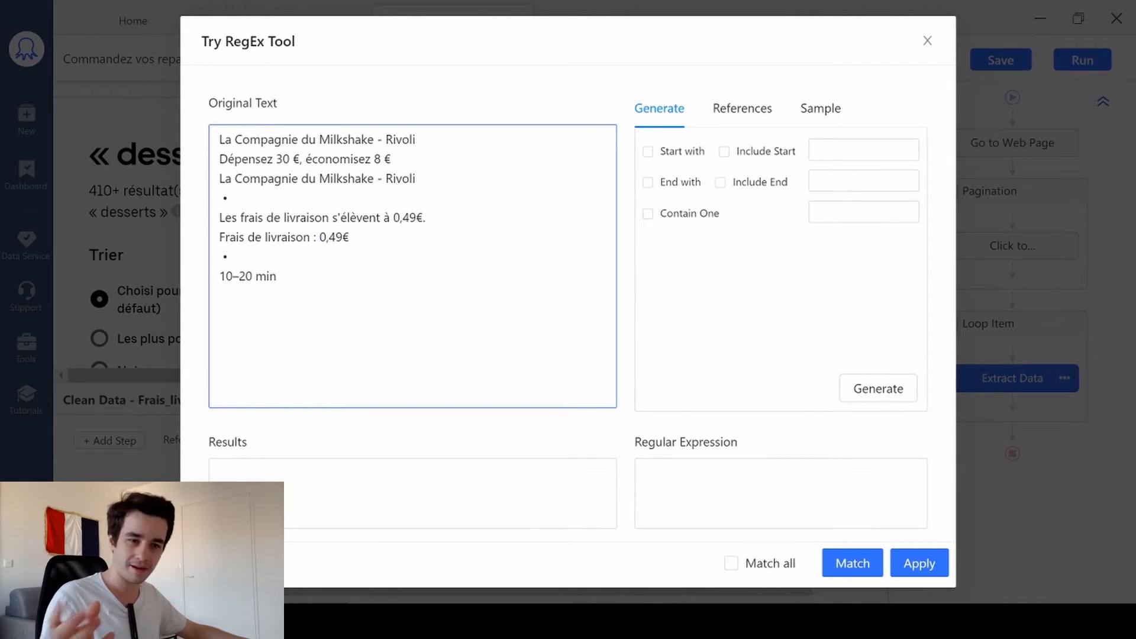
{"action": "left_click_drag", "start_coordinate": [220, 237], "coordinate": [303, 236]}
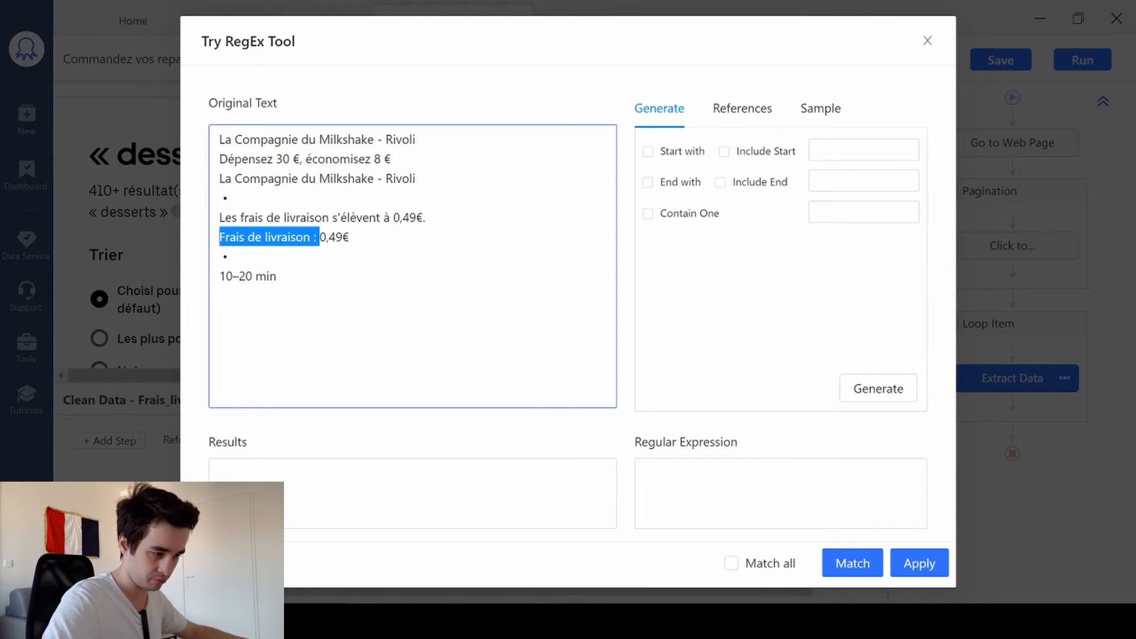
{"action": "left_click", "coordinate": [320, 237]}
{"action": "left_click_drag", "start_coordinate": [220, 236], "coordinate": [313, 237]}
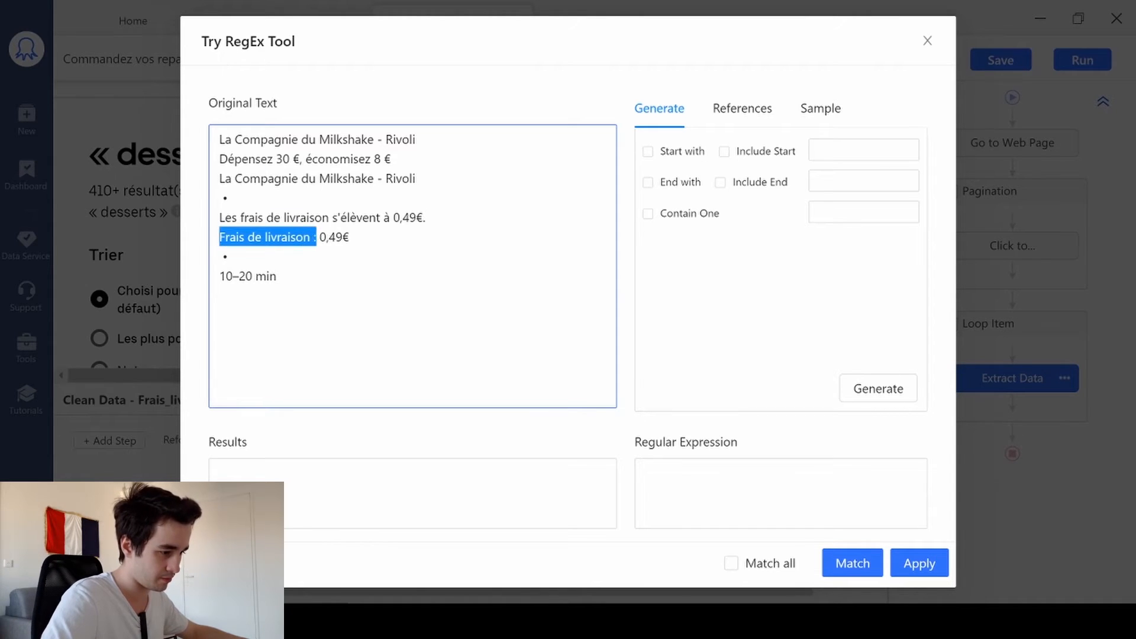
Generate a regular expression with the Start with condition enabled and set to "Frais de livraison : ".
{"action": "left_click", "coordinate": [822, 150]}
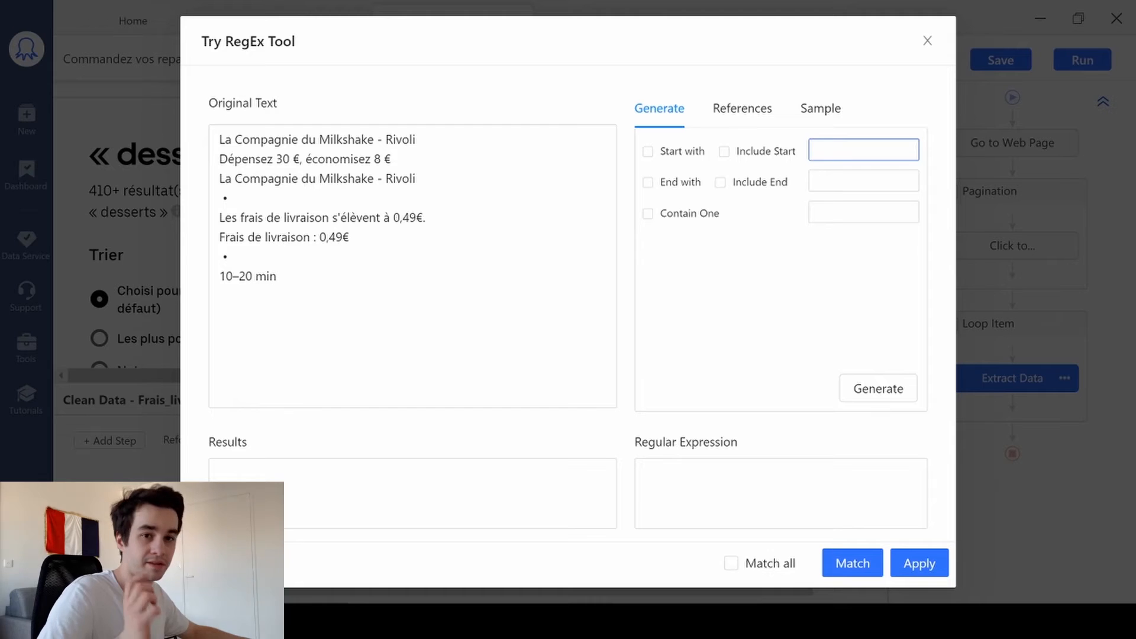
{"action": "type", "text": "Frais de livraison :"}
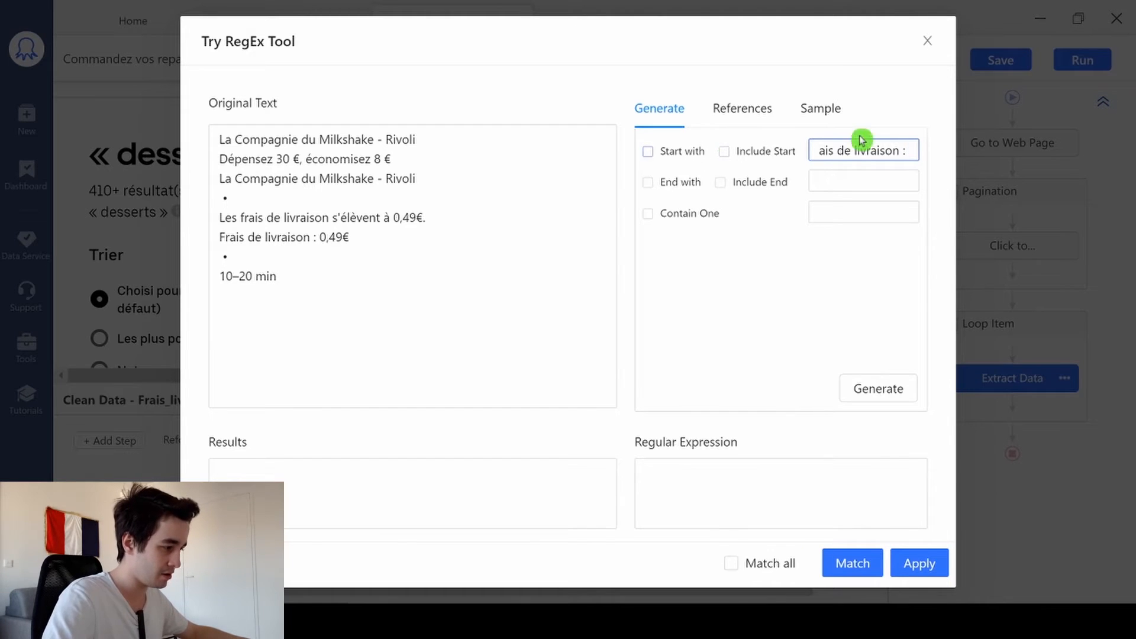
{"action": "key", "text": "Left"}
{"action": "key", "text": "Left"}
{"action": "key", "text": "Left"}
{"action": "left_click", "coordinate": [682, 153]}
{"action": "left_click", "coordinate": [865, 390]}
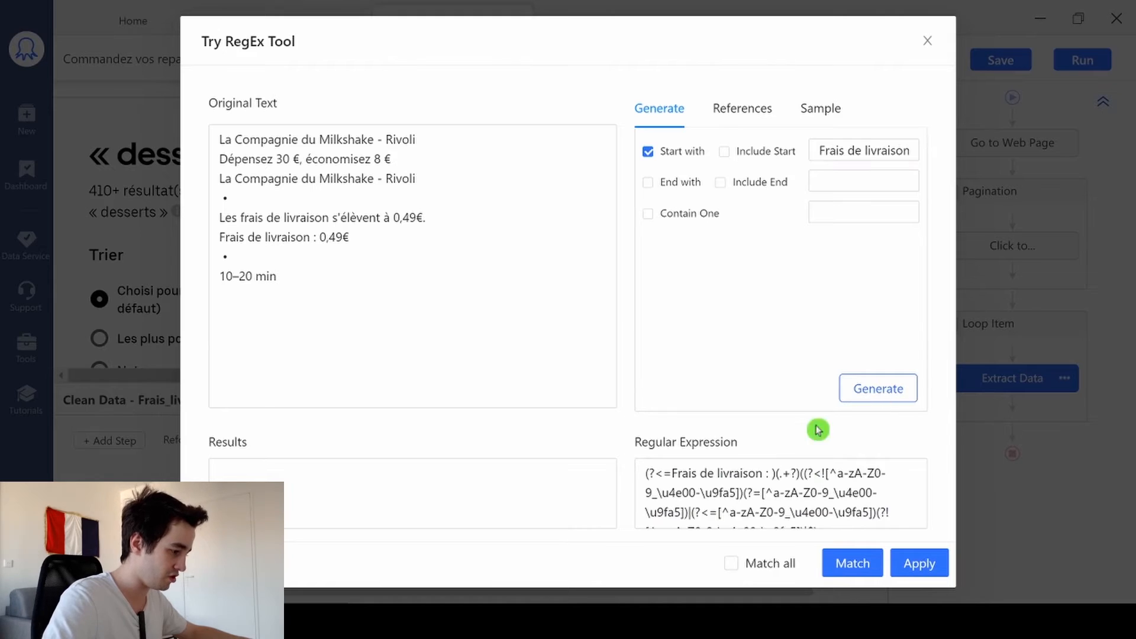
Shorten the generated regular expression to (?<=Frais de livraison : )(.+) and match it against the original text.
{"action": "scroll", "coordinate": [780, 493], "scroll_direction": "down", "scroll_amount": 1}
{"action": "left_click_drag", "start_coordinate": [818, 515], "coordinate": [807, 473]}
{"action": "key", "text": "shift+Left"}
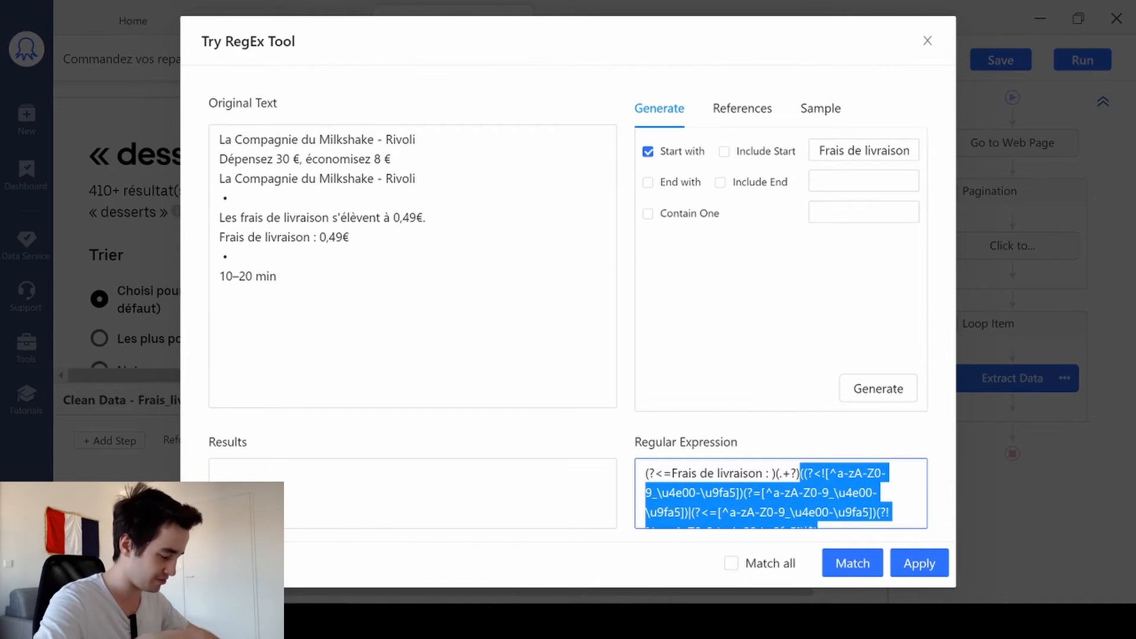
{"action": "key", "text": "BackSpace"}
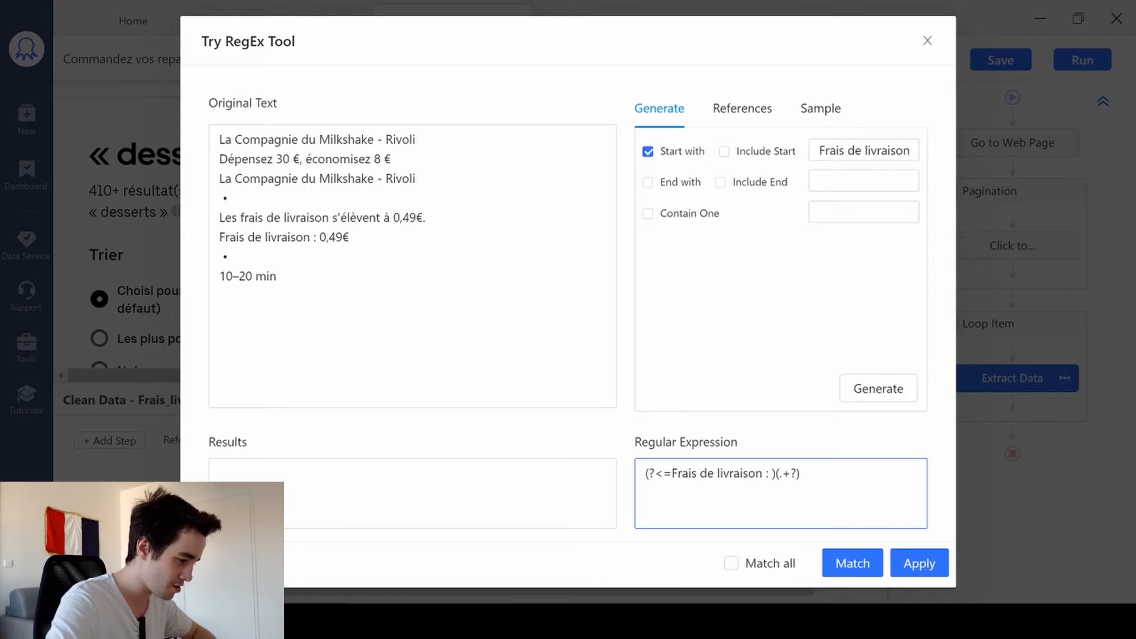
{"action": "left_click", "coordinate": [851, 565]}
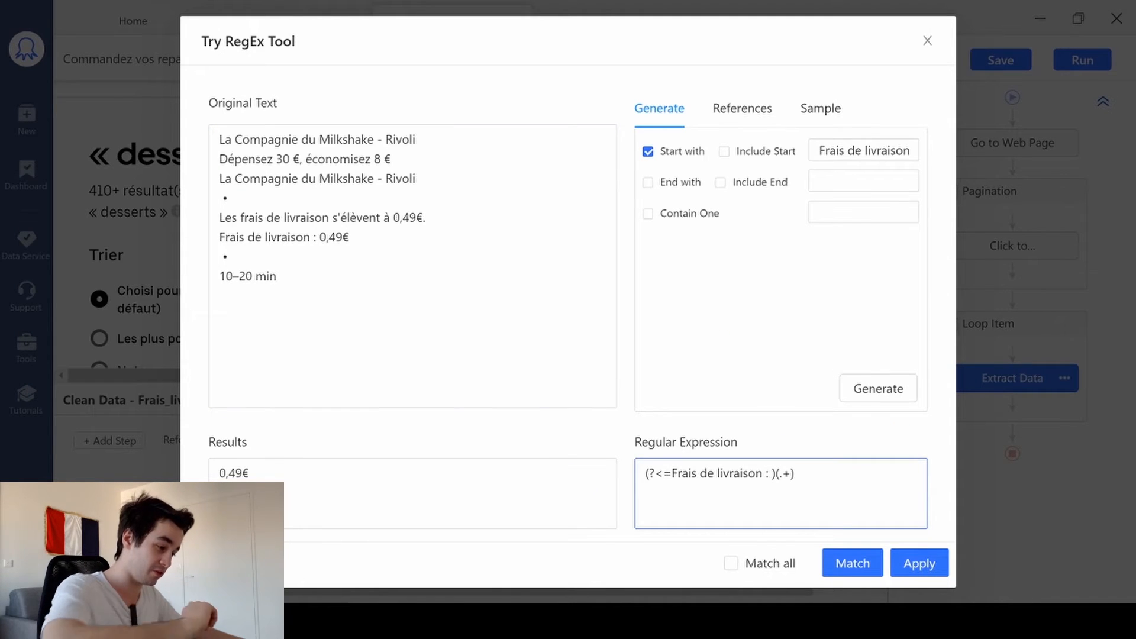
{"action": "left_click_drag", "start_coordinate": [667, 473], "coordinate": [769, 473]}
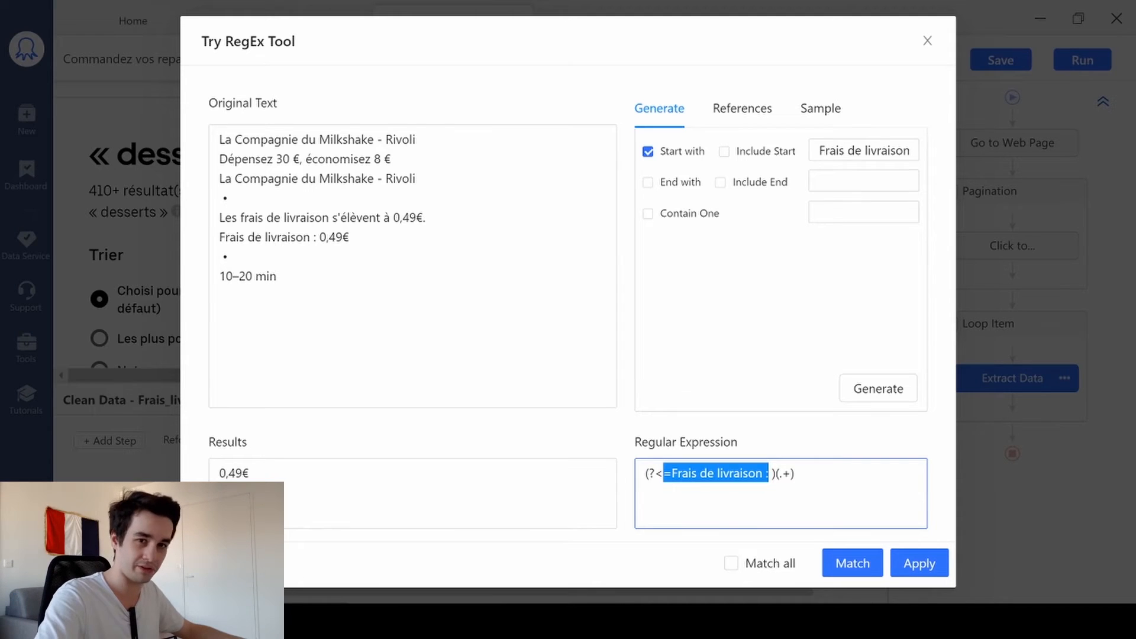
Transfer the expression to the cleaning step, evaluate and confirm it, and apply the cleaning to the Frais_livraison field.
{"action": "left_click", "coordinate": [917, 563]}
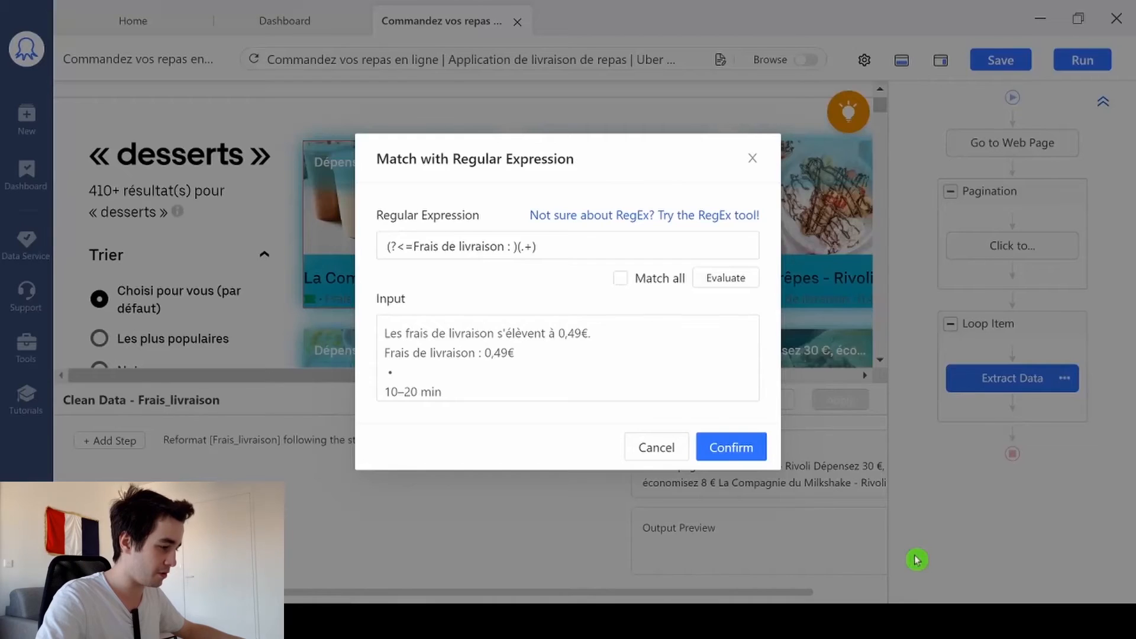
{"action": "left_click", "coordinate": [734, 285]}
{"action": "left_click", "coordinate": [730, 514]}
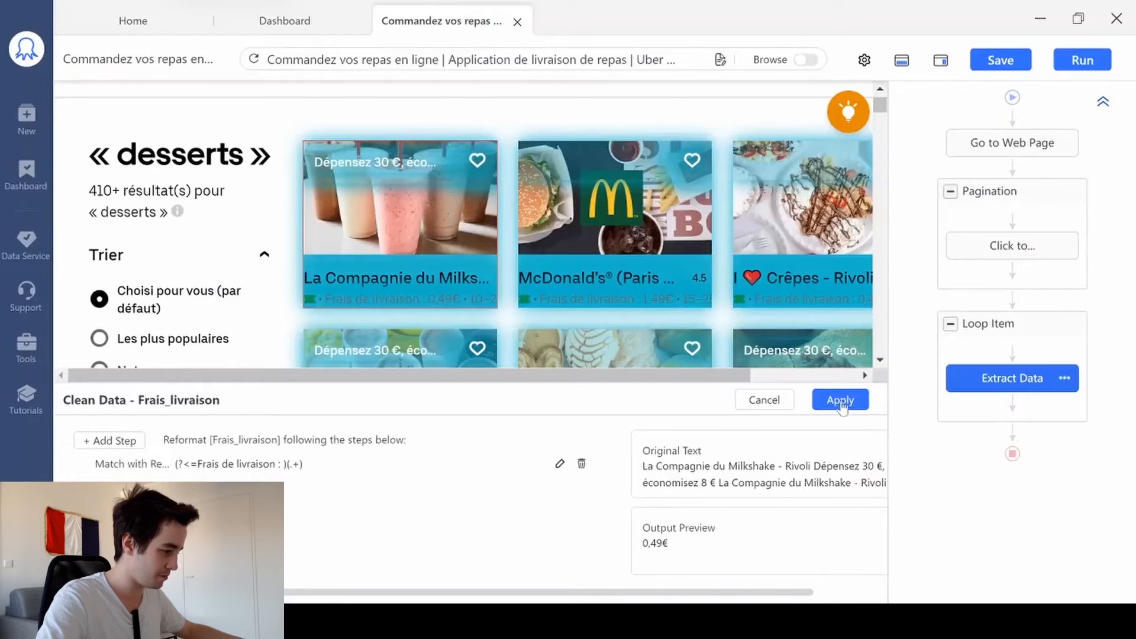
{"action": "left_click", "coordinate": [840, 400]}
Start cleaning the Temps_livraison field's data by adding a Match with Regular Expression step.
{"action": "left_click", "coordinate": [655, 428]}
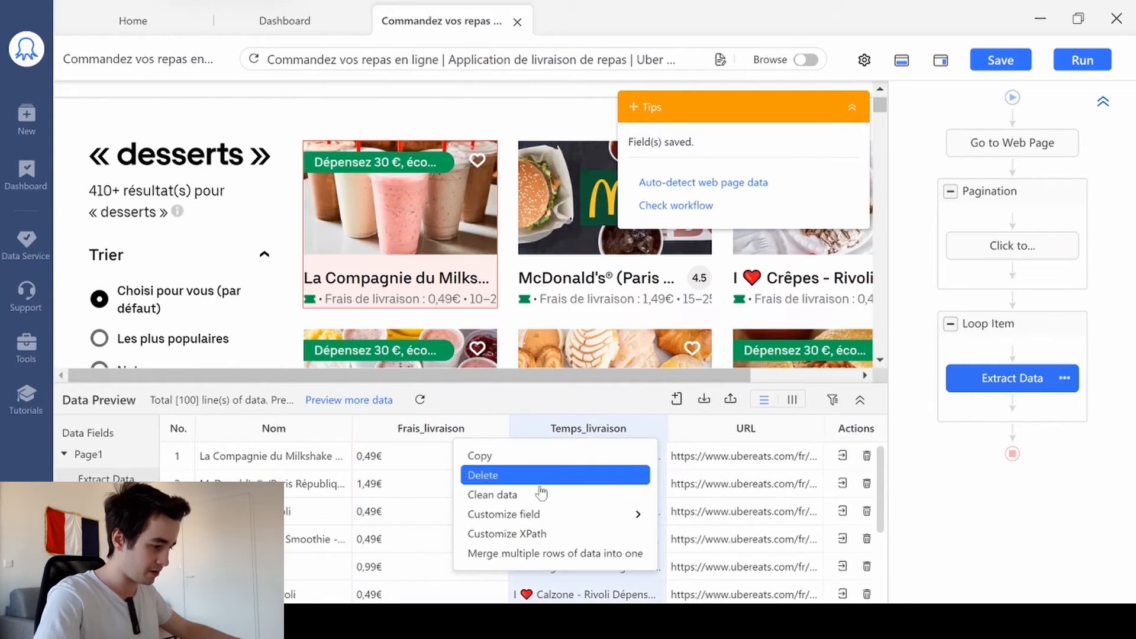
{"action": "left_click", "coordinate": [538, 495]}
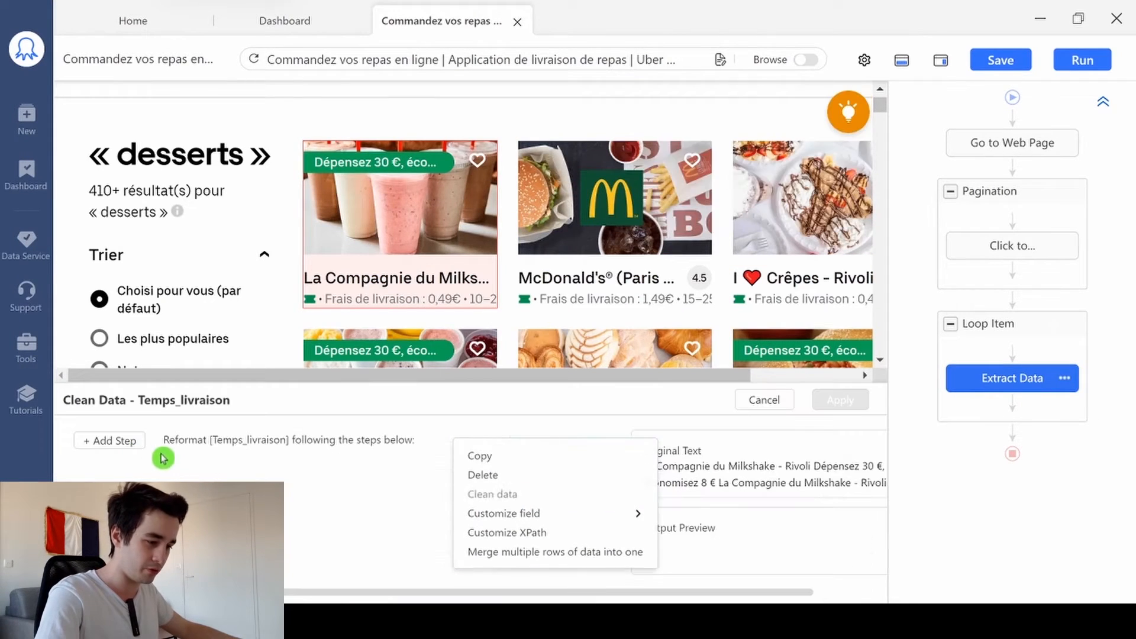
{"action": "left_click", "coordinate": [109, 440]}
{"action": "left_click", "coordinate": [296, 456]}
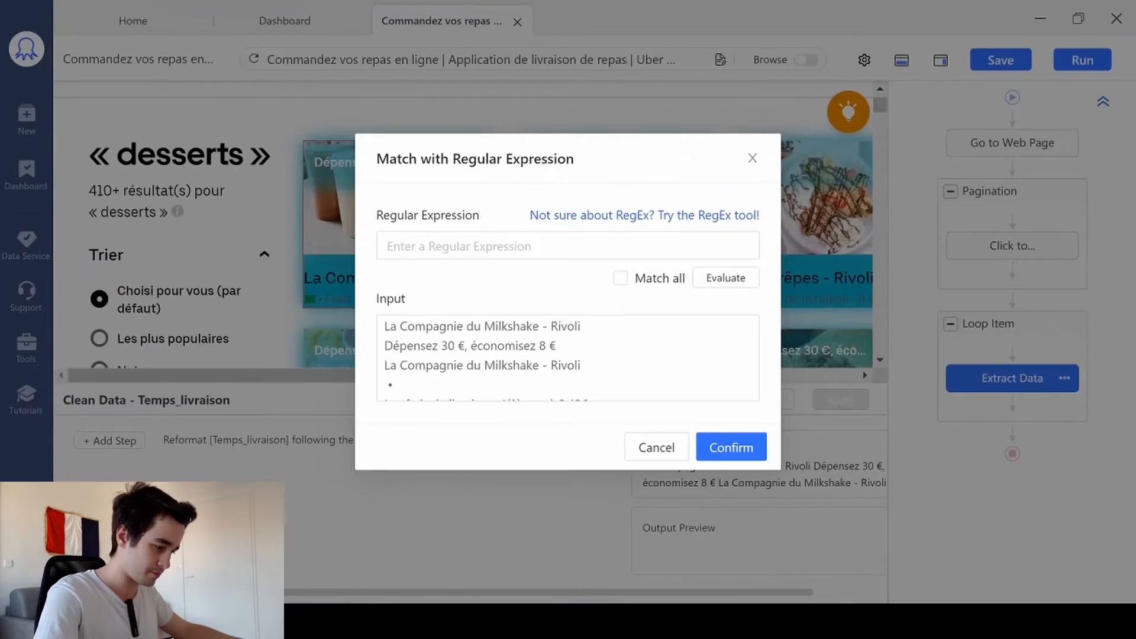
Copy the expression .+min|Disponible à.+ from the Word notes and enter it as the Temps_livraison regular expression.
{"action": "key", "text": "alt+Tab"}
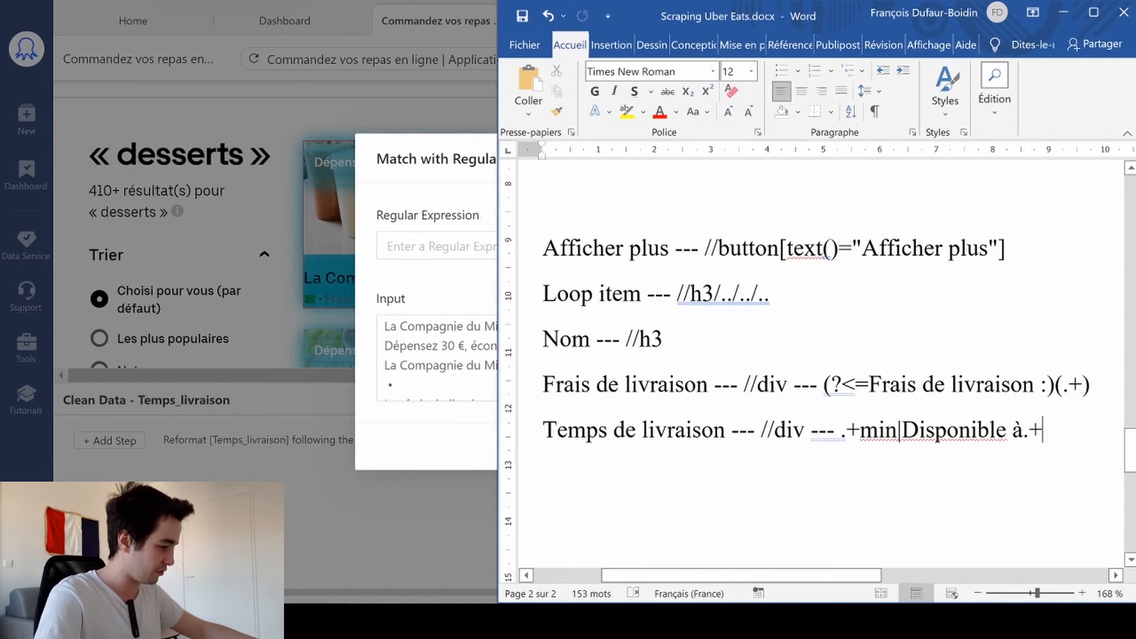
{"action": "scroll", "coordinate": [1044, 430], "scroll_direction": "up", "scroll_amount": 3}
{"action": "left_click_drag", "start_coordinate": [1081, 432], "coordinate": [863, 432]}
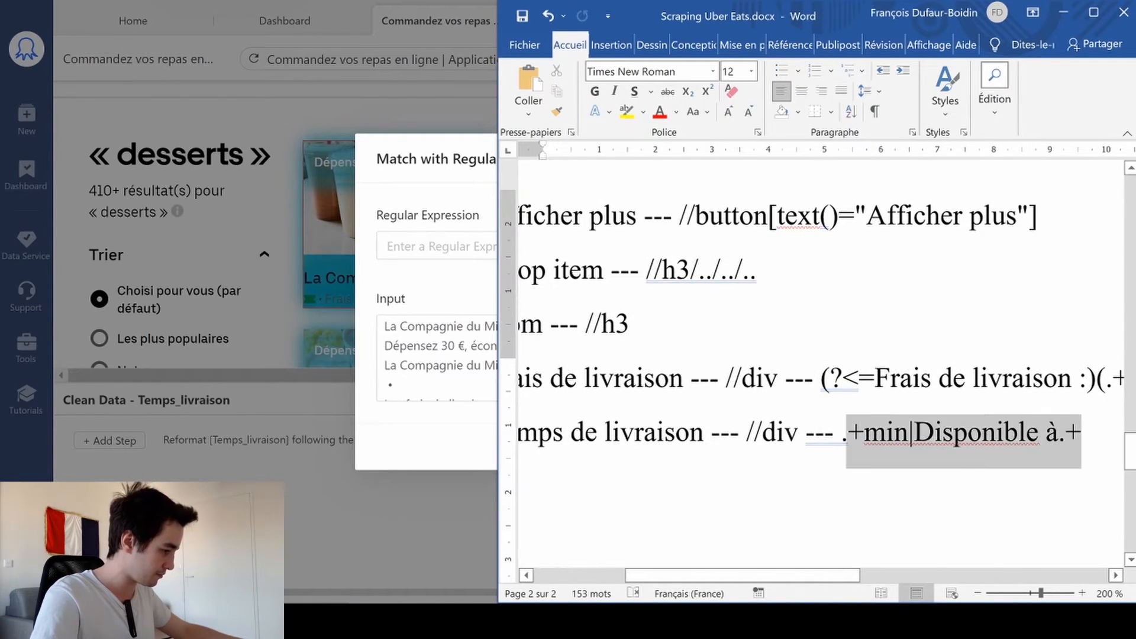
{"action": "left_click", "coordinate": [381, 240]}
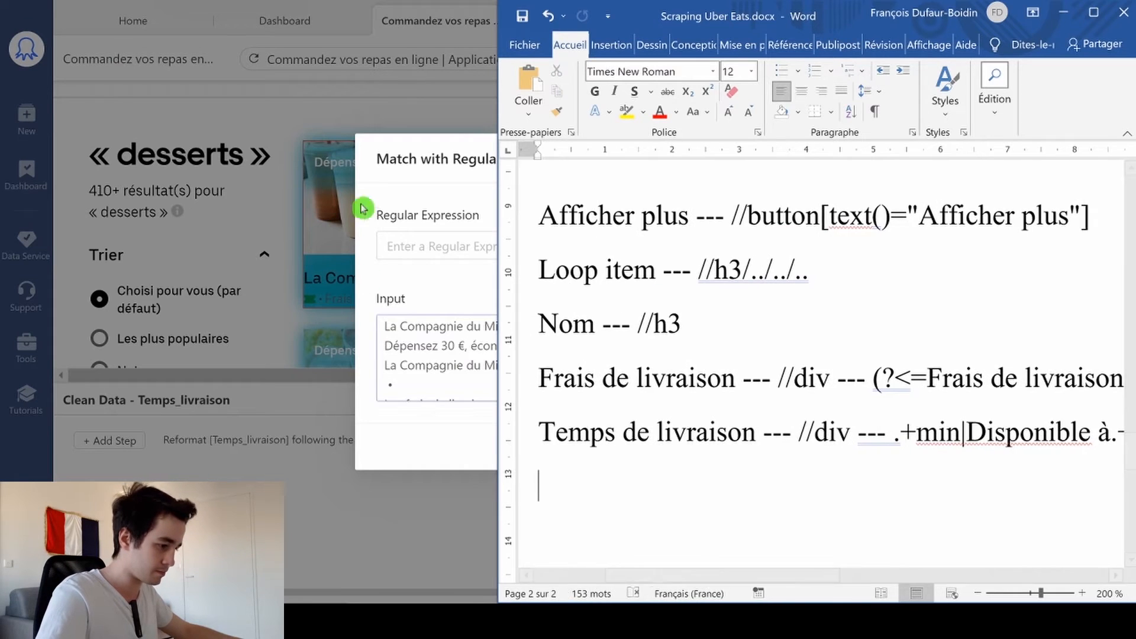
{"action": "type", "text": ".+min|Disponible à.+"}
Evaluate and confirm the delivery time expression, and apply the cleaning to the Temps_livraison field.
{"action": "left_click", "coordinate": [725, 276]}
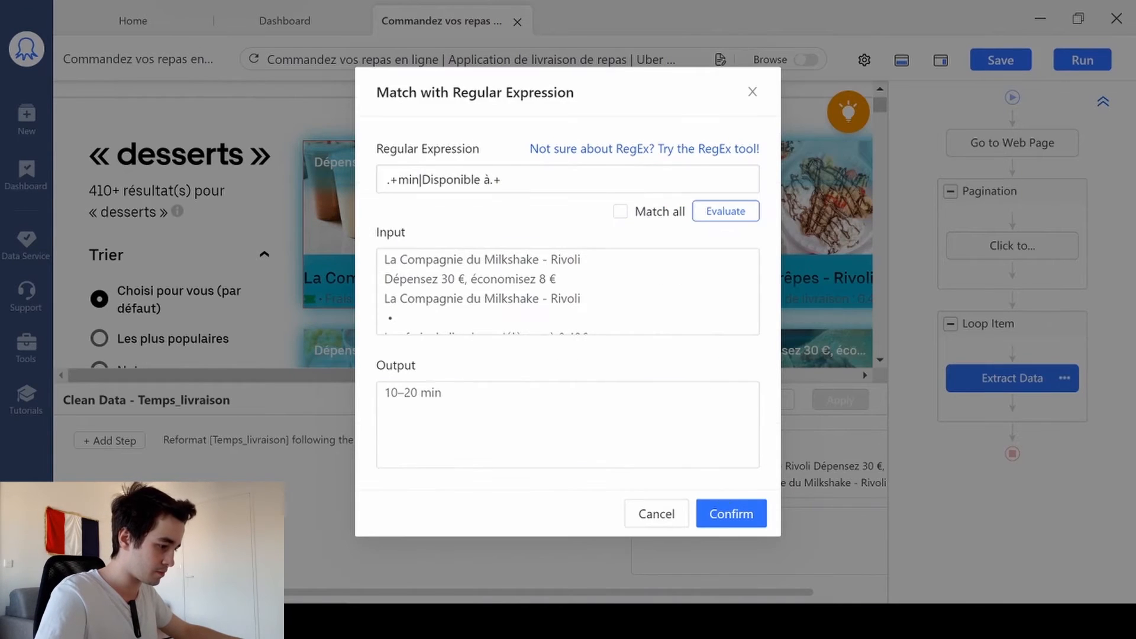
{"action": "left_click", "coordinate": [731, 514]}
{"action": "left_click", "coordinate": [840, 399]}
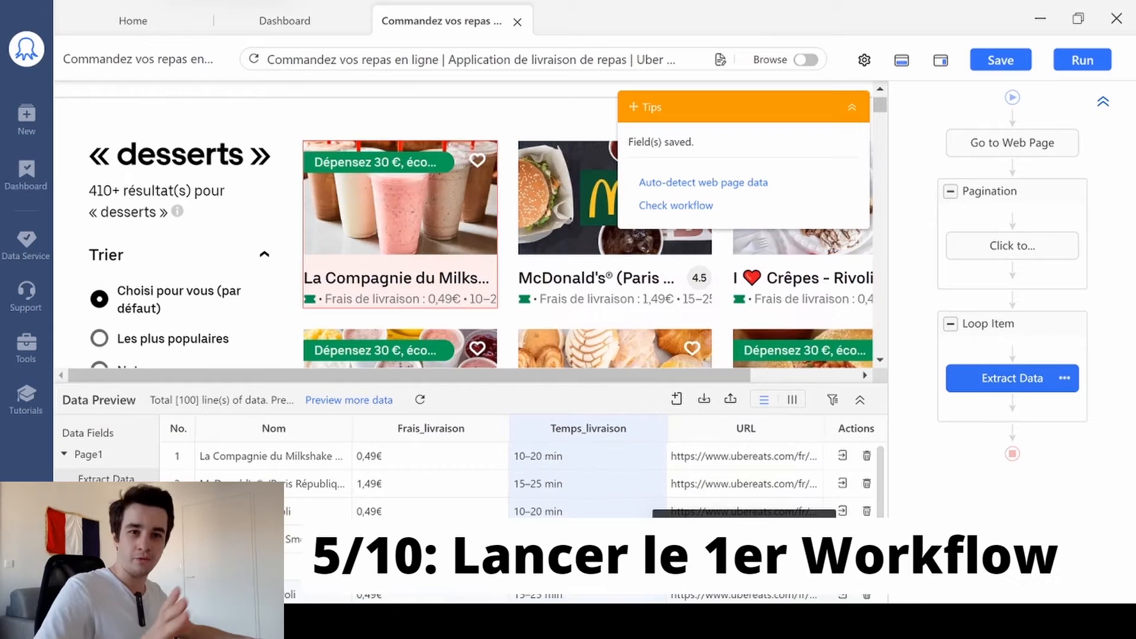
Save the scraping task and run it on the local device.
{"action": "left_click", "coordinate": [1014, 71]}
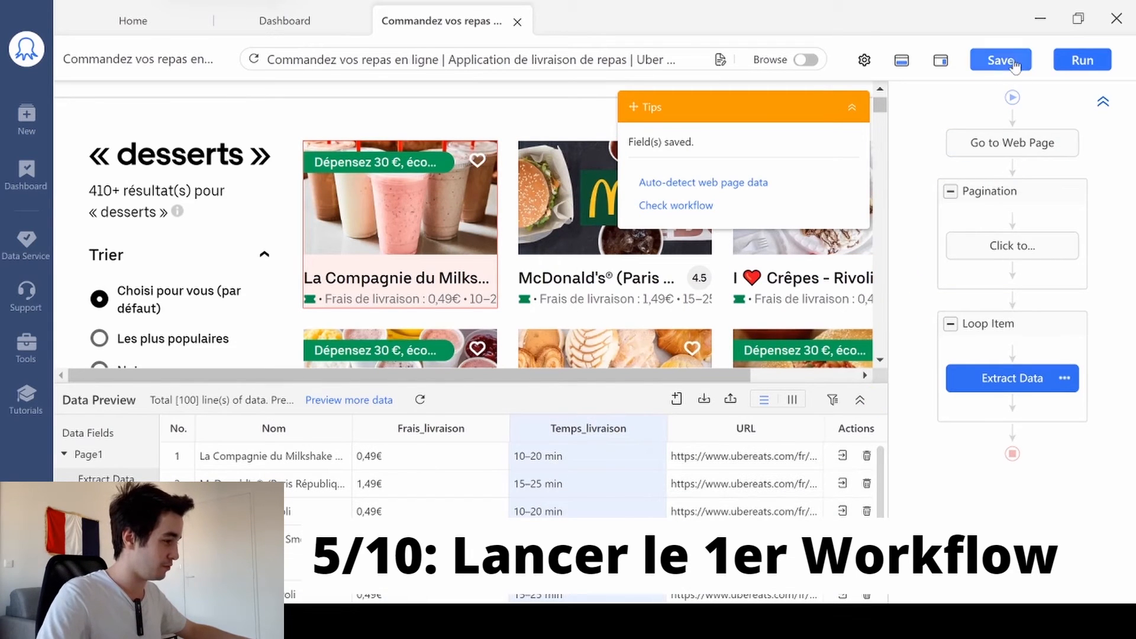
{"action": "left_click", "coordinate": [1099, 62]}
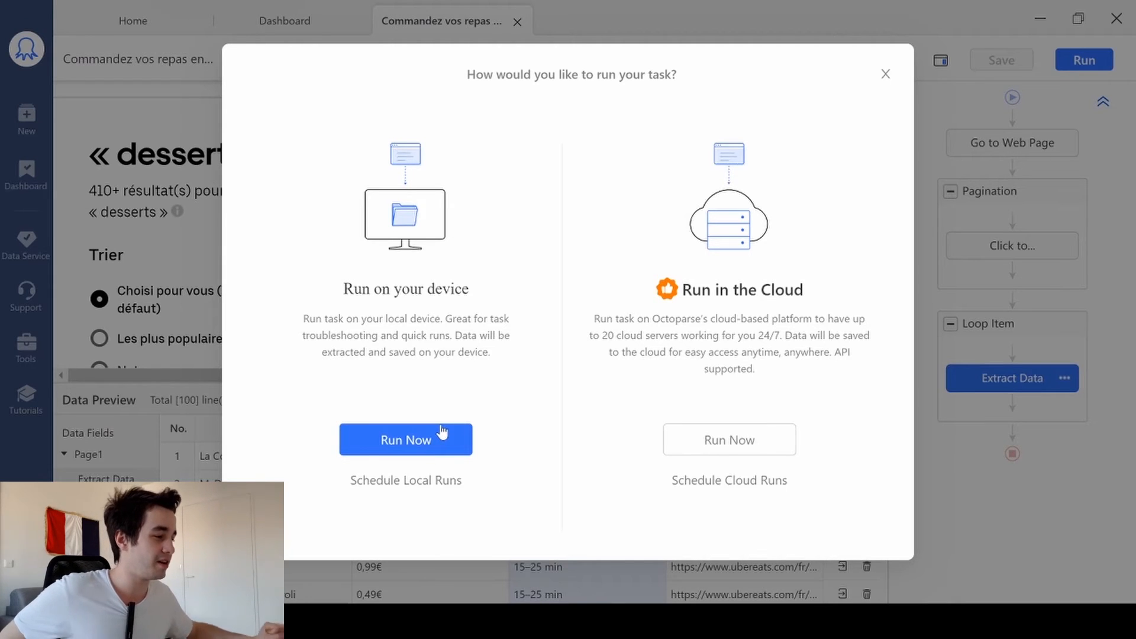
{"action": "left_click", "coordinate": [439, 435]}
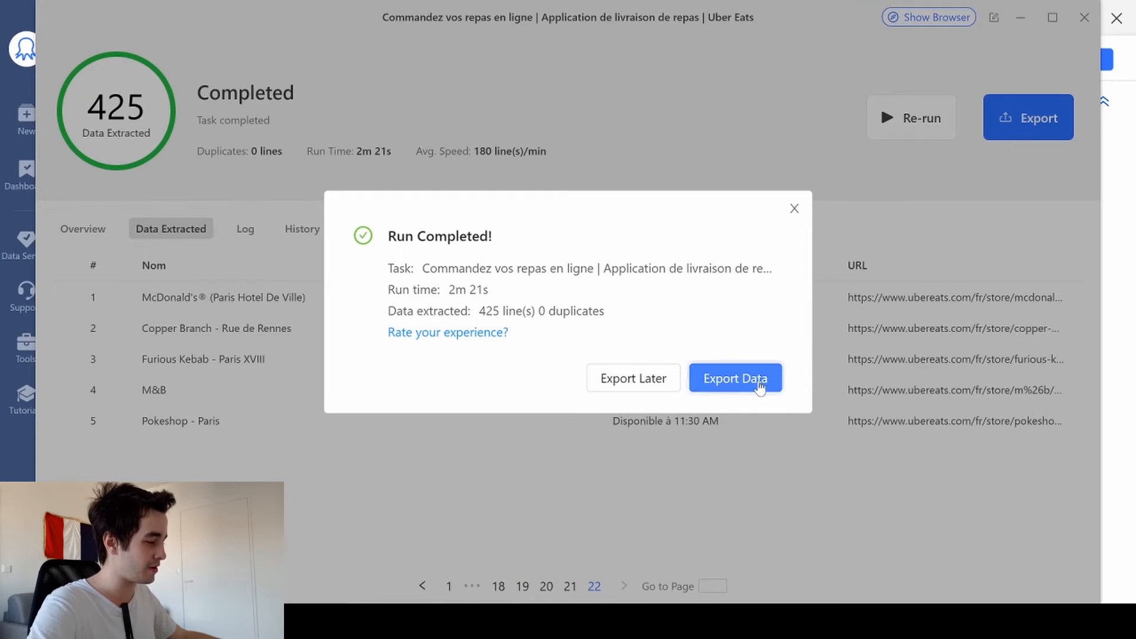
Export the extracted data, and in the exported Excel workbook copy the URL column without its header.
{"action": "left_click", "coordinate": [748, 378]}
{"action": "left_click", "coordinate": [762, 463]}
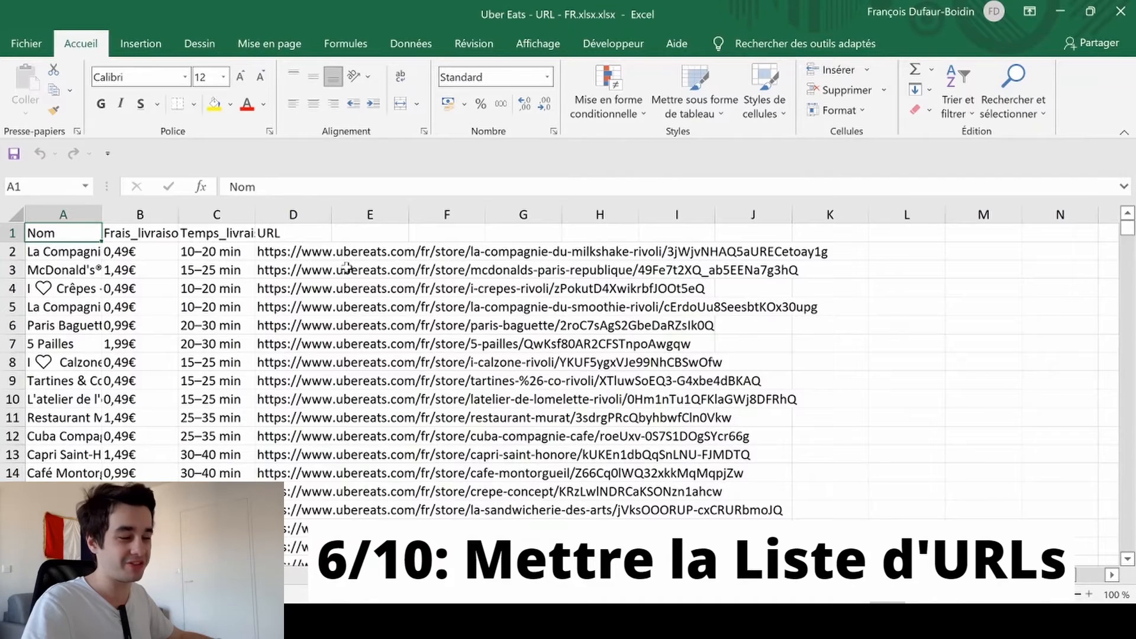
{"action": "left_click", "coordinate": [292, 214]}
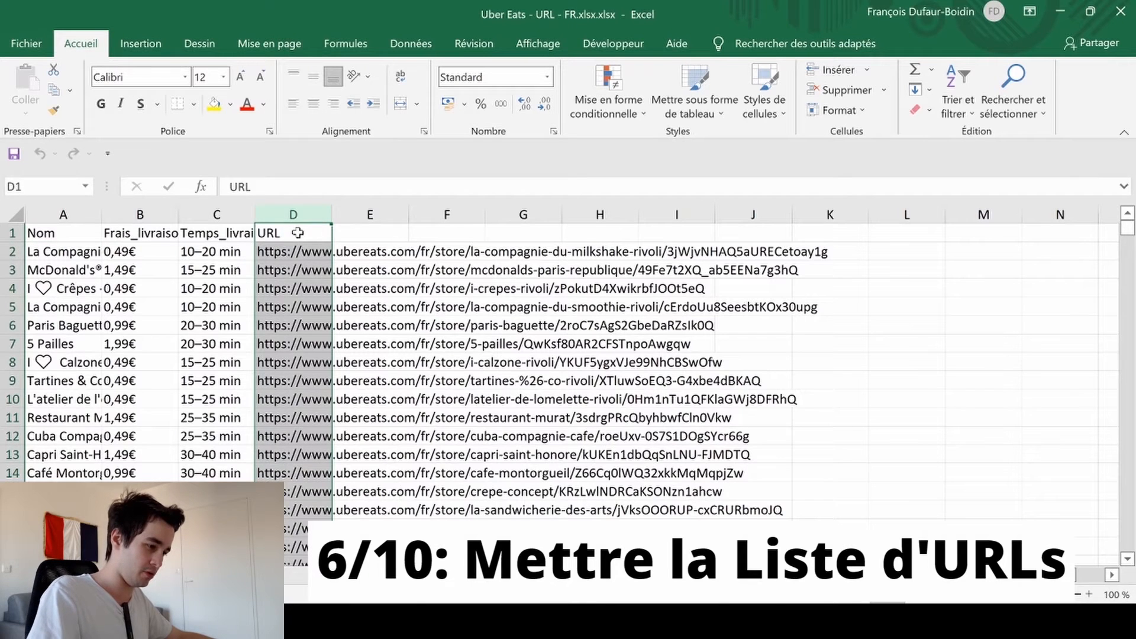
{"action": "left_click", "coordinate": [297, 233], "text": "ctrl"}
{"action": "key", "text": "ctrl+c"}
Switch to Octoparse and create an Advanced Mode task with the copied restaurant URLs entered manually as its websites.
{"action": "key", "text": "alt+Tab"}
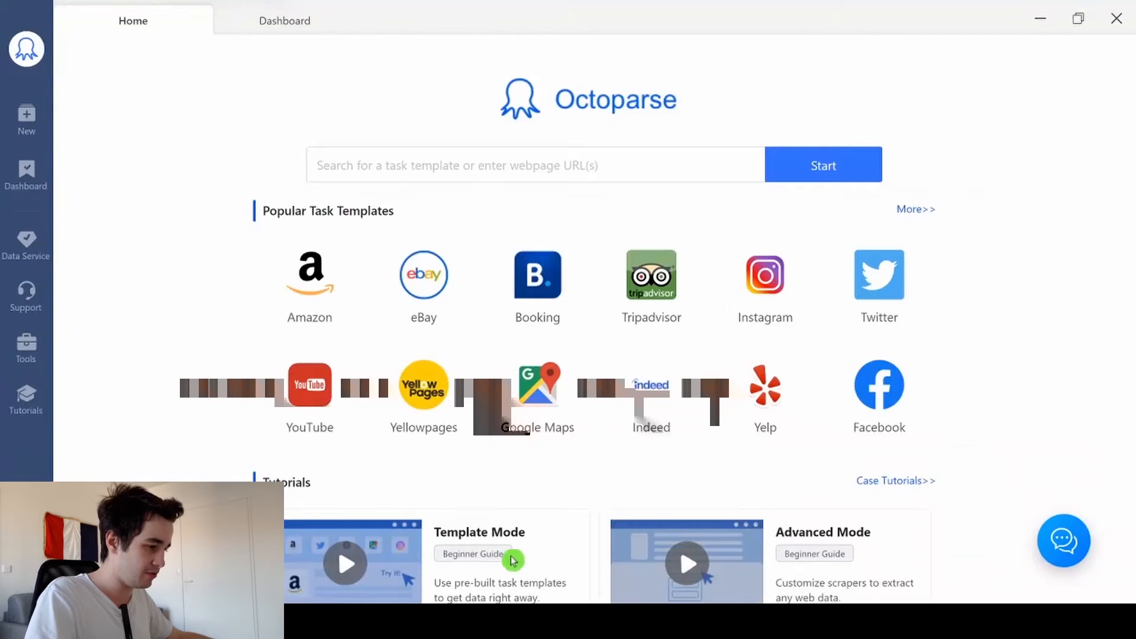
{"action": "left_click", "coordinate": [42, 113]}
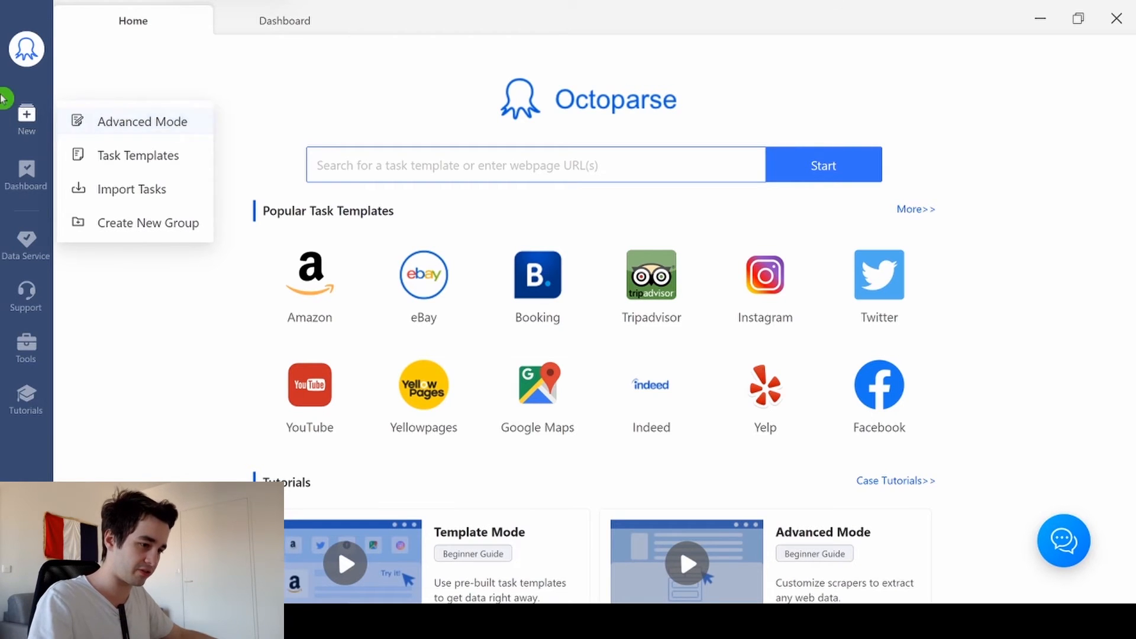
{"action": "left_click", "coordinate": [95, 114]}
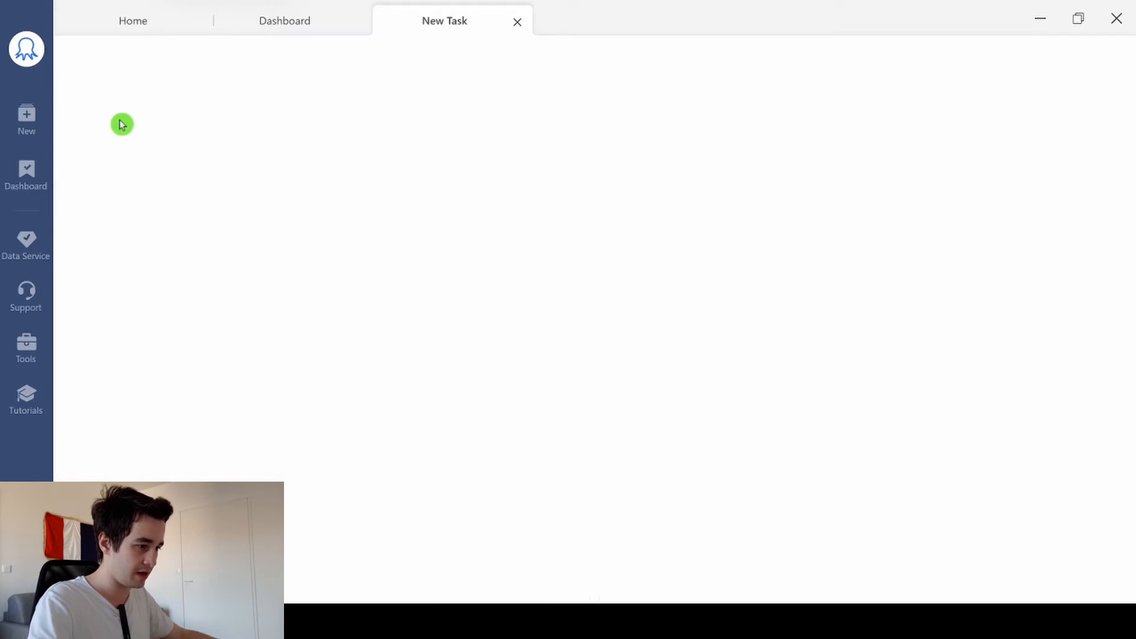
{"action": "left_click", "coordinate": [255, 172]}
{"action": "key", "text": "ctrl+v"}
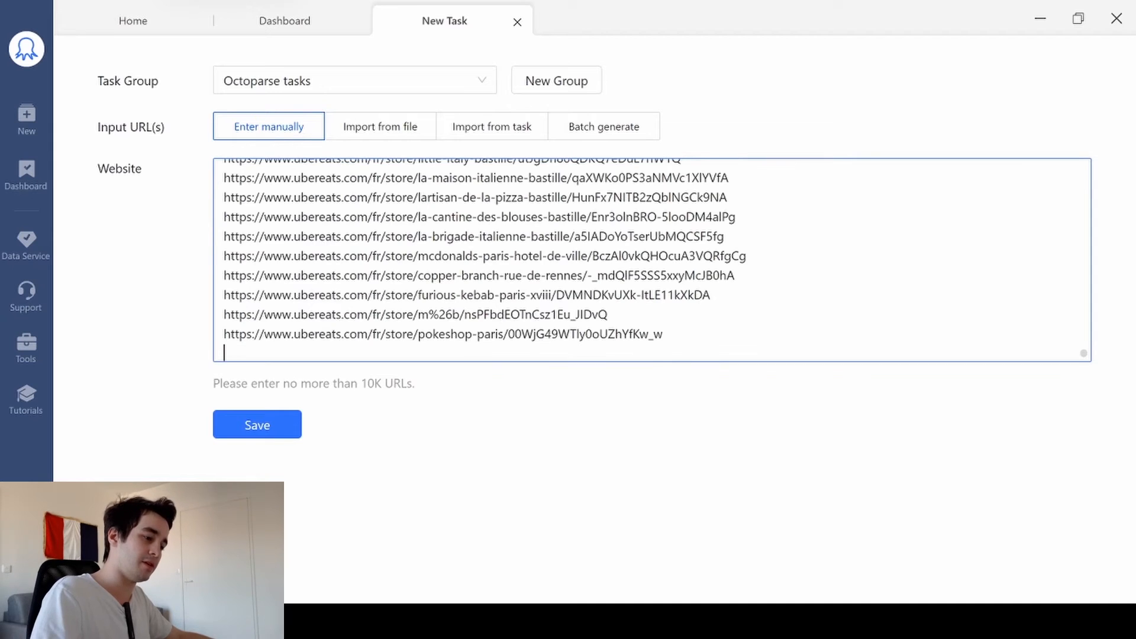
{"action": "left_click", "coordinate": [258, 425]}
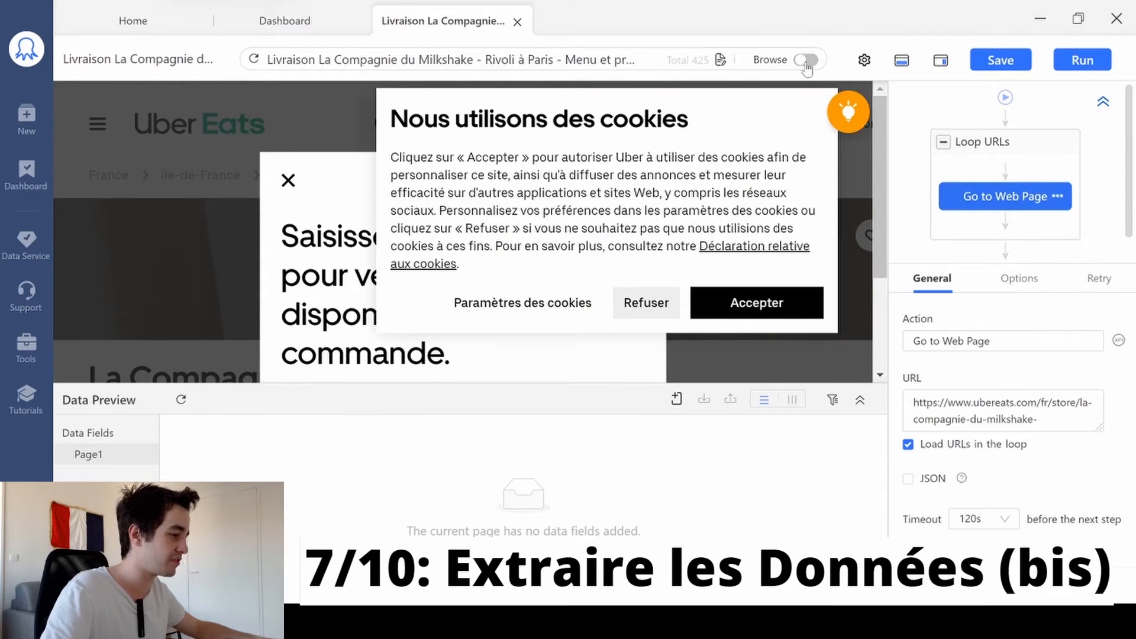
Refuse the cookies and close the delivery address prompt in Browse mode, and turn Browse mode off again.
{"action": "left_click", "coordinate": [806, 60]}
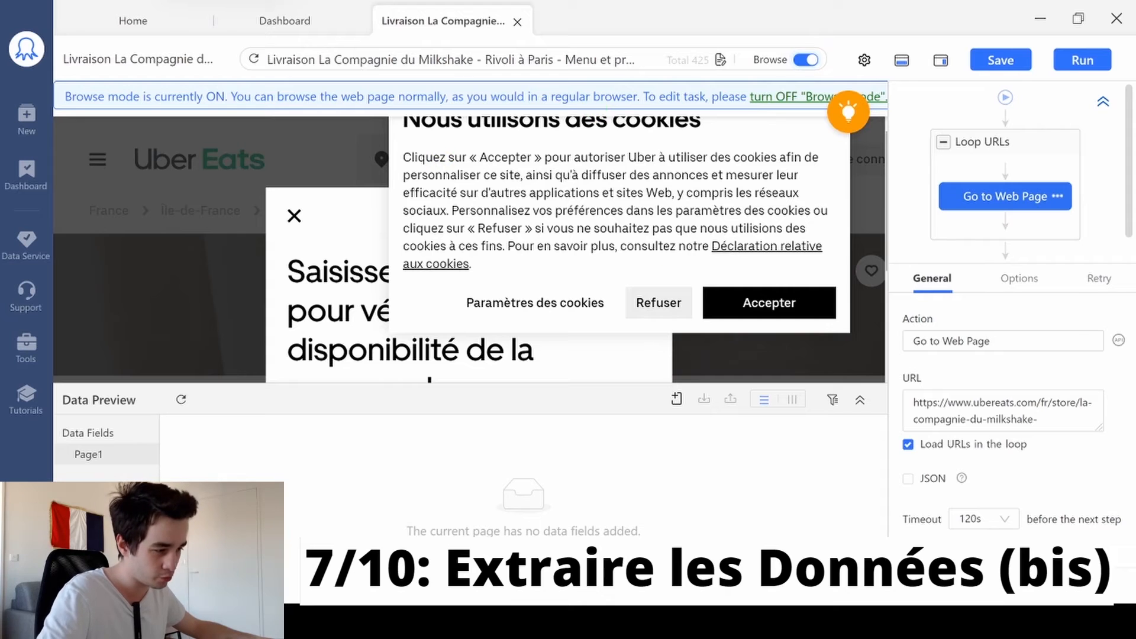
{"action": "left_click", "coordinate": [659, 302]}
{"action": "left_click", "coordinate": [293, 215]}
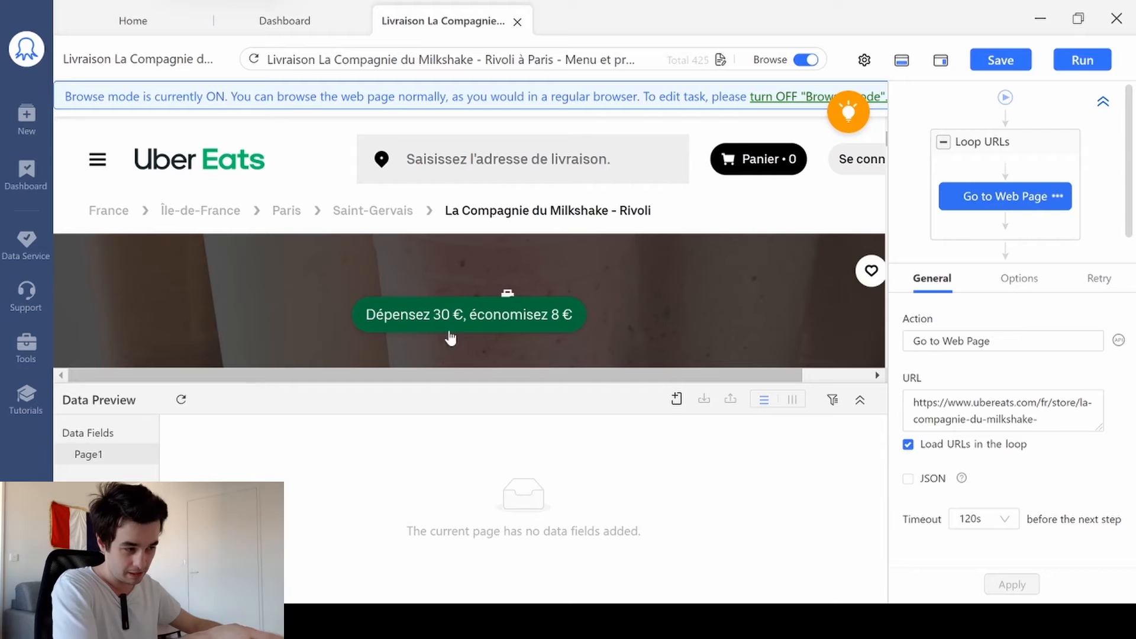
{"action": "left_click", "coordinate": [804, 60]}
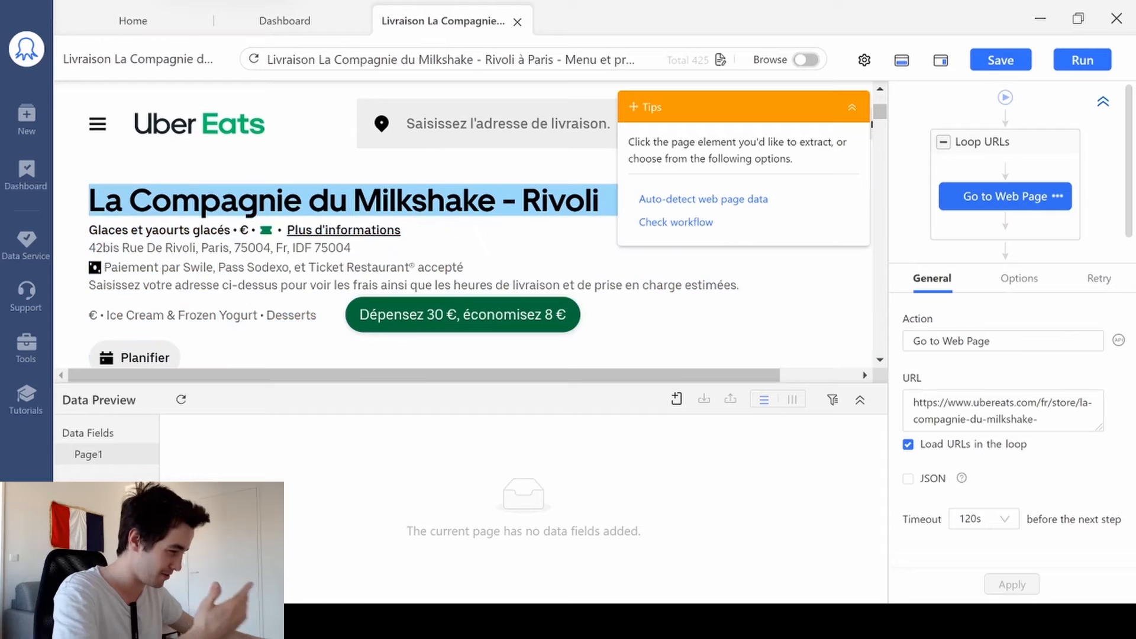
Extract the text of the delivery address notice, the payment methods line and the restaurant category line as three data fields.
{"action": "scroll", "coordinate": [355, 237], "scroll_direction": "down", "scroll_amount": 2}
{"action": "left_click", "coordinate": [552, 198]}
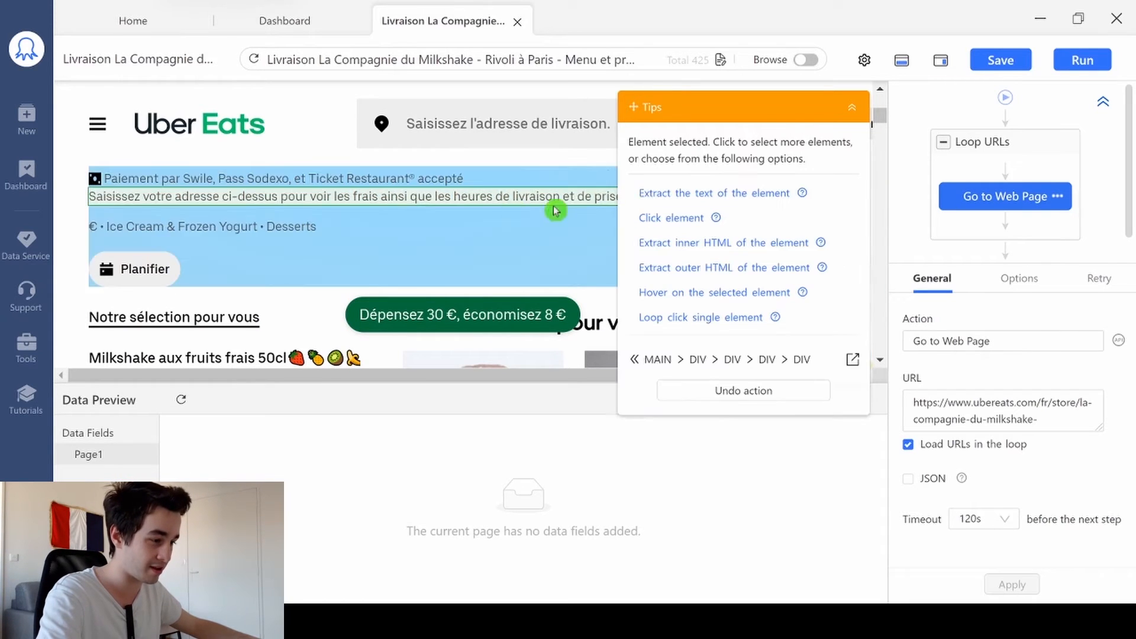
{"action": "left_click", "coordinate": [669, 193]}
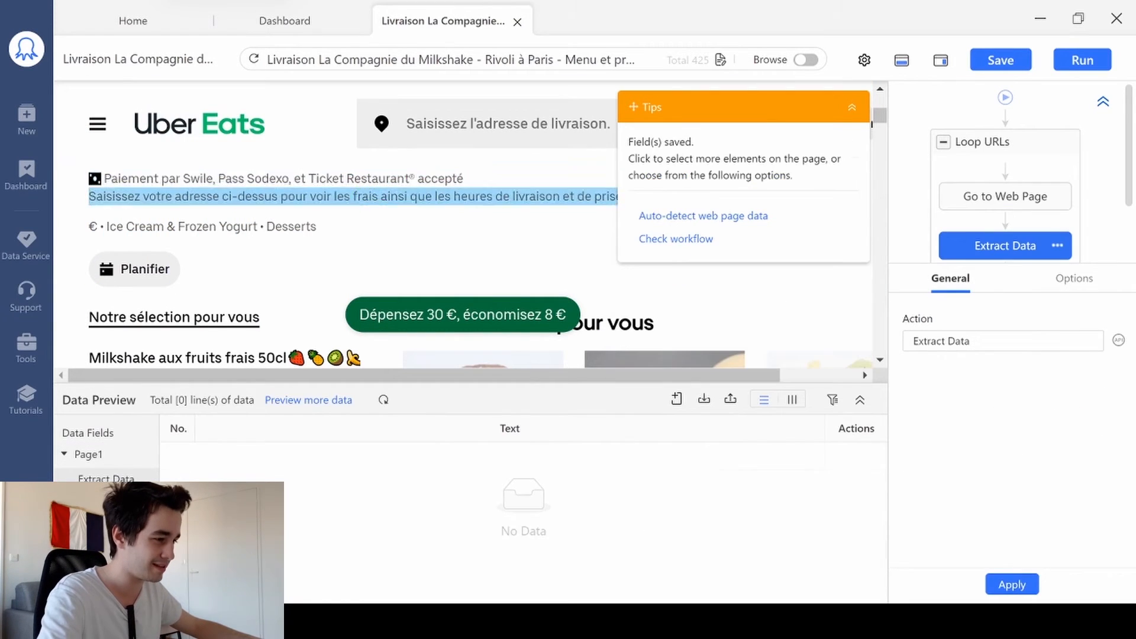
{"action": "left_click", "coordinate": [365, 186]}
{"action": "left_click", "coordinate": [692, 201]}
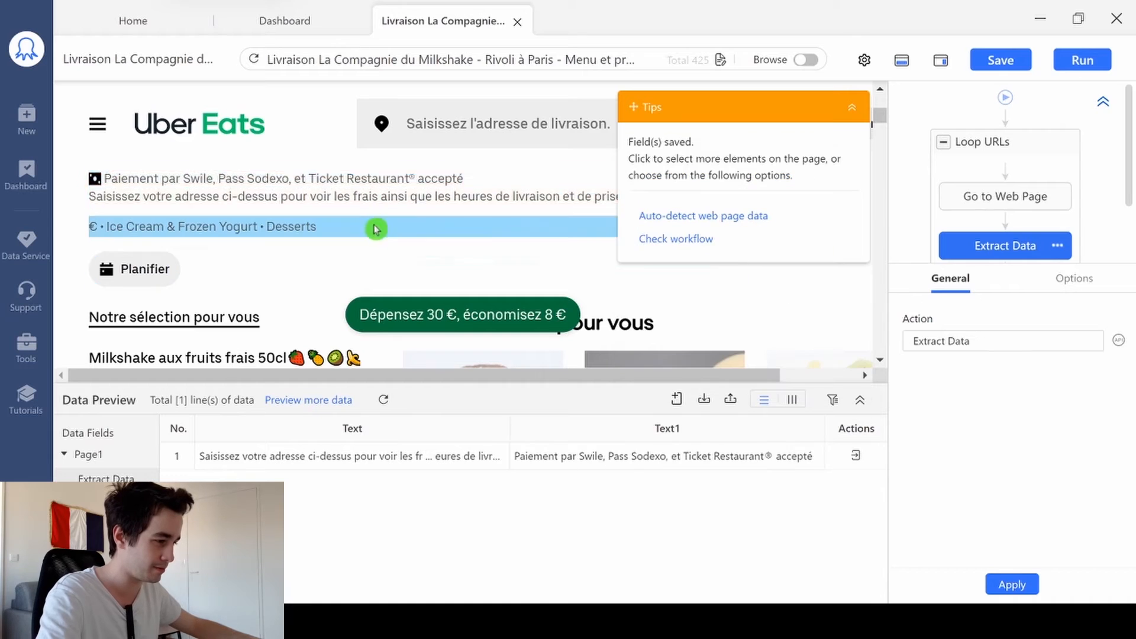
{"action": "left_click", "coordinate": [355, 224]}
{"action": "left_click", "coordinate": [692, 201]}
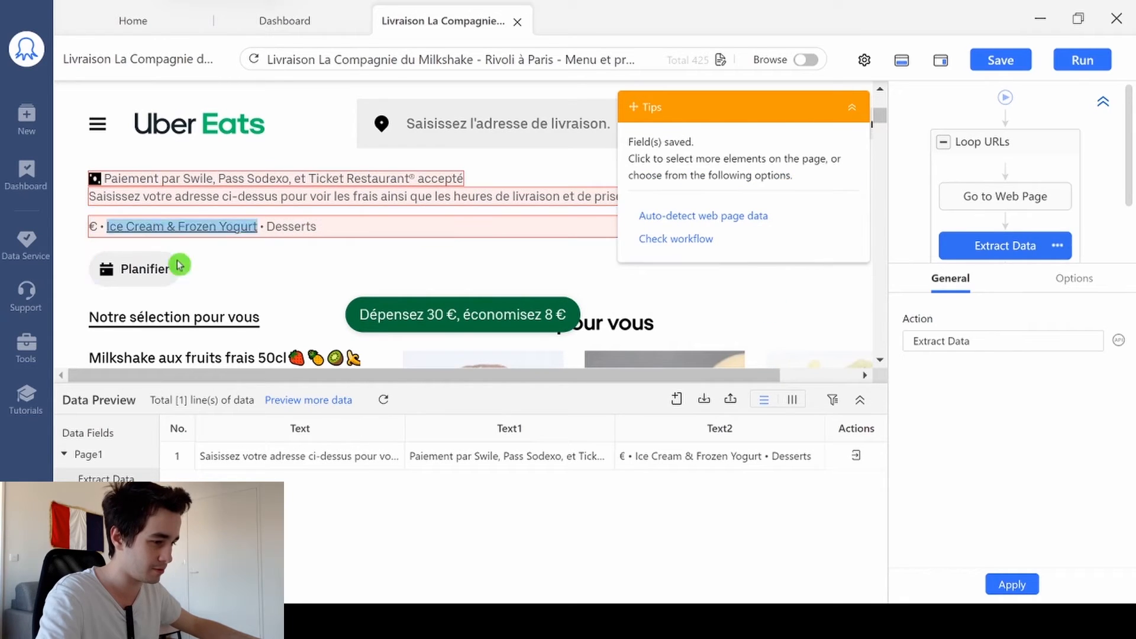
Extract the text of the menu entries "Notre sélection pour vous" and "Milkshake aux fruits frais 50cl" as two more fields.
{"action": "left_click", "coordinate": [174, 317]}
{"action": "left_click", "coordinate": [732, 201]}
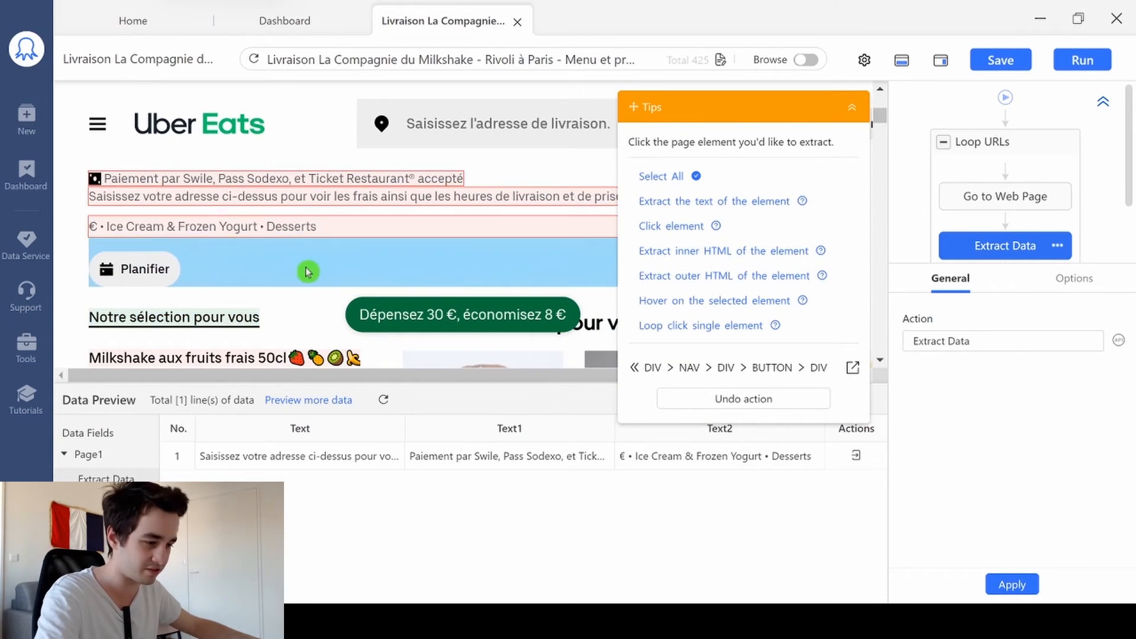
{"action": "scroll", "coordinate": [207, 225], "scroll_direction": "down", "scroll_amount": 3}
{"action": "left_click", "coordinate": [212, 201]}
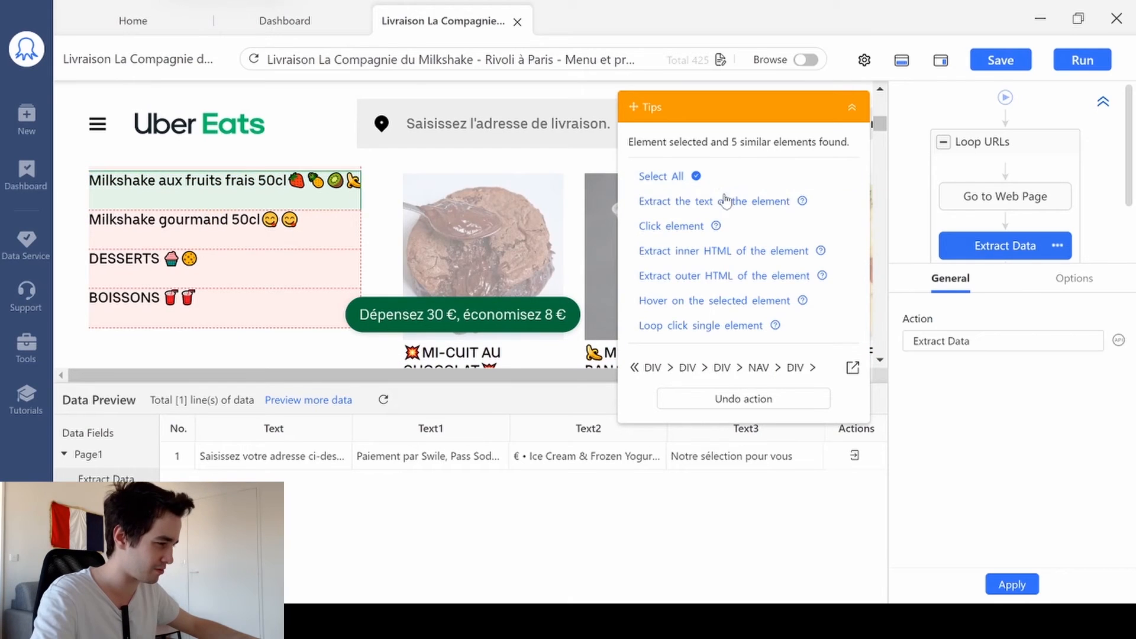
{"action": "left_click", "coordinate": [728, 198]}
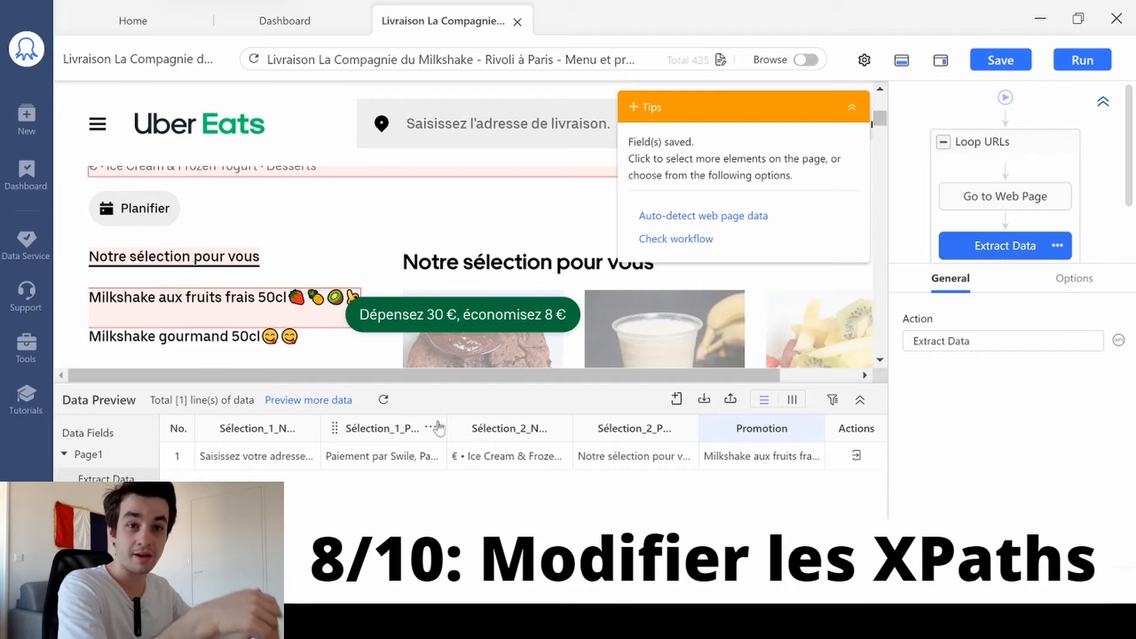
Examine the XPath notes in Word and compare them with the item names and prices under "Notre sélection pour vous".
{"action": "key", "text": "alt+Tab"}
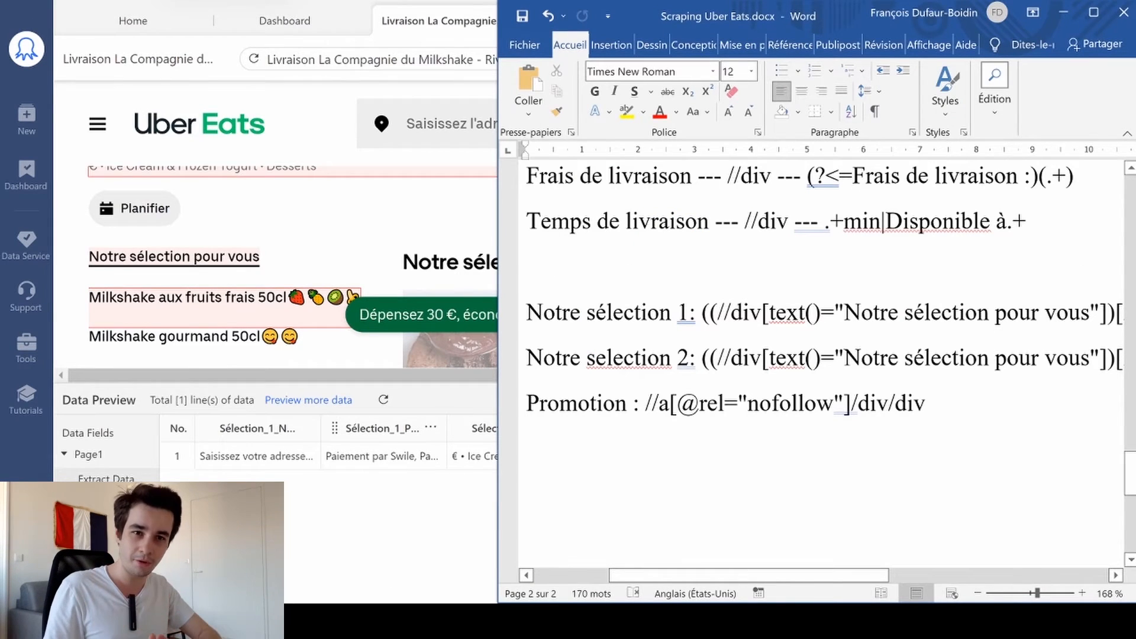
{"action": "key", "text": "alt+Tab"}
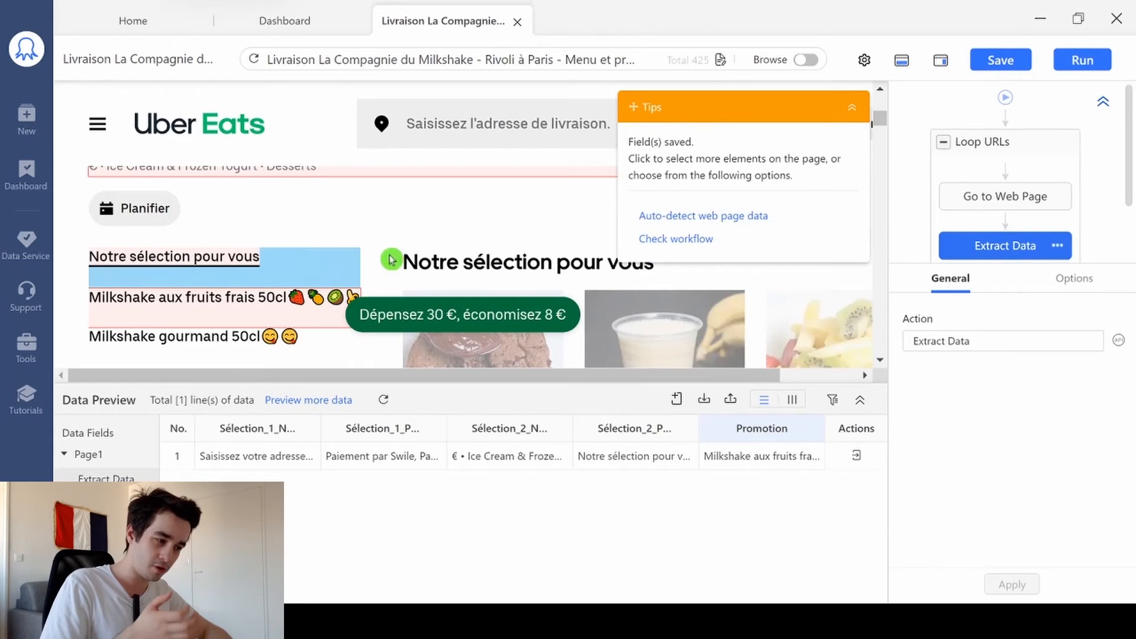
{"action": "scroll", "coordinate": [449, 261], "scroll_direction": "down", "scroll_amount": 2}
{"action": "scroll", "coordinate": [407, 257], "scroll_direction": "down", "scroll_amount": 2}
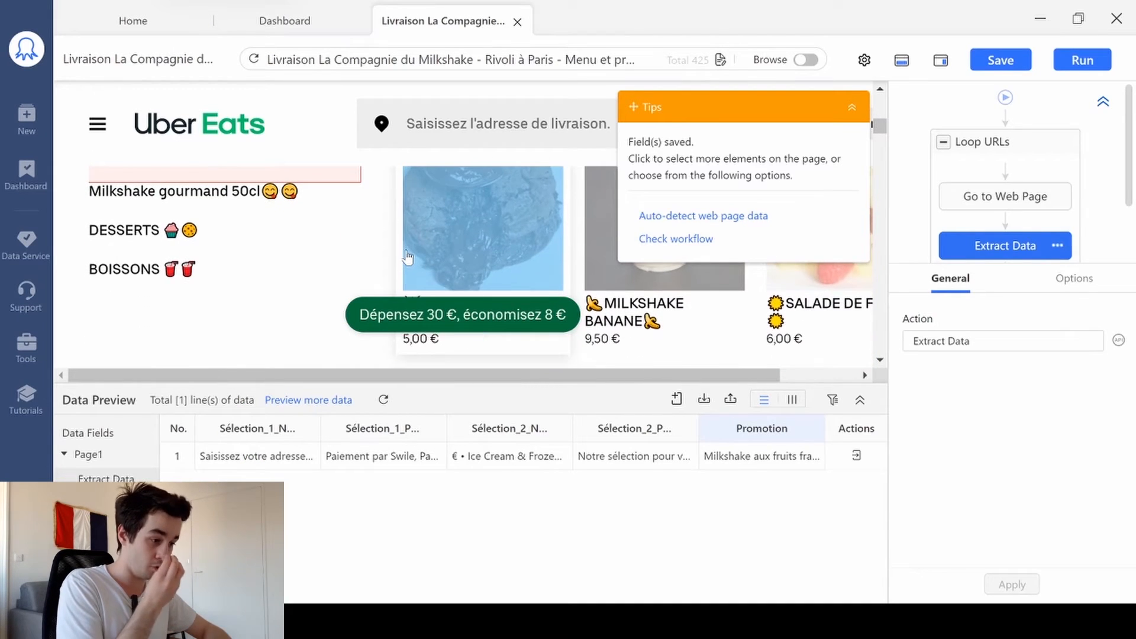
{"action": "scroll", "coordinate": [407, 257], "scroll_direction": "up", "scroll_amount": 2}
{"action": "scroll", "coordinate": [407, 257], "scroll_direction": "up", "scroll_amount": 3}
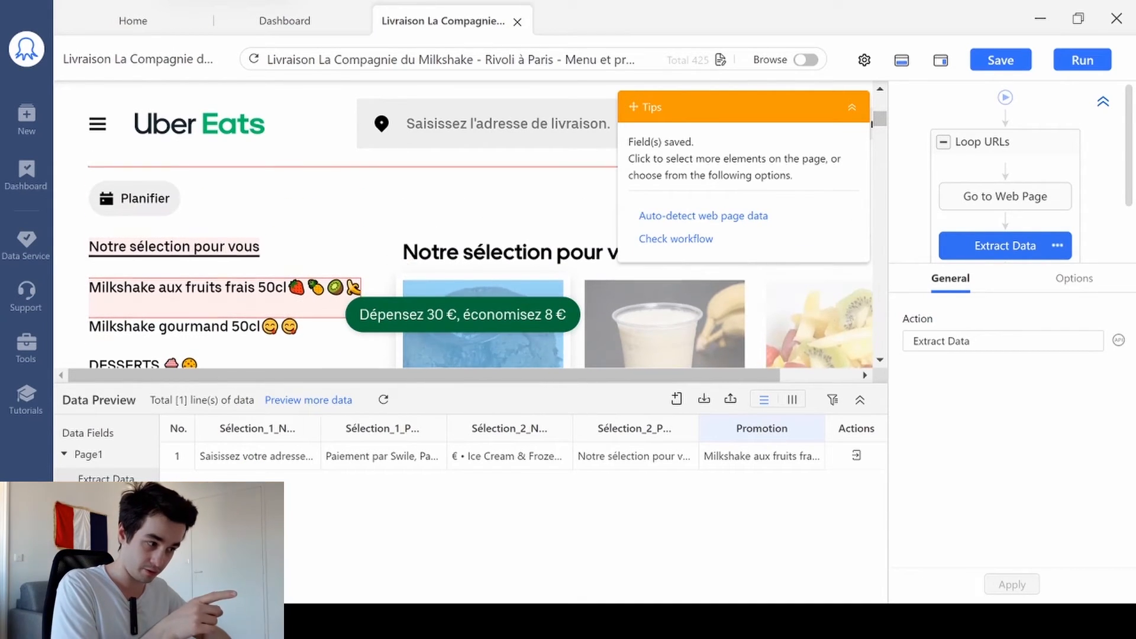
{"action": "scroll", "coordinate": [493, 253], "scroll_direction": "down", "scroll_amount": 4}
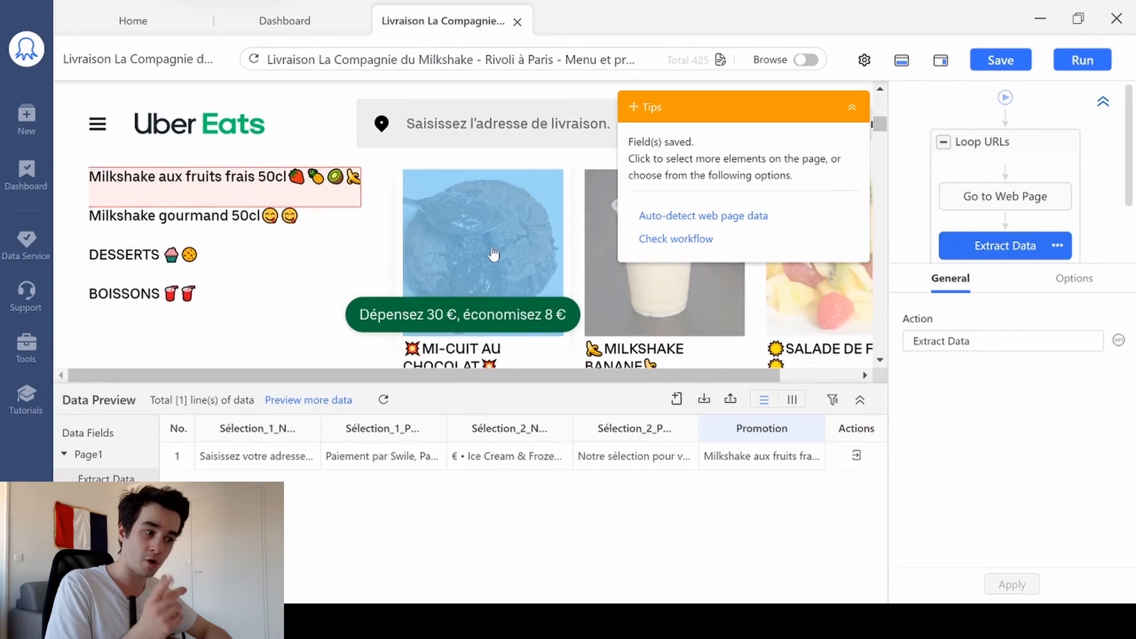
{"action": "scroll", "coordinate": [492, 253], "scroll_direction": "down", "scroll_amount": 1}
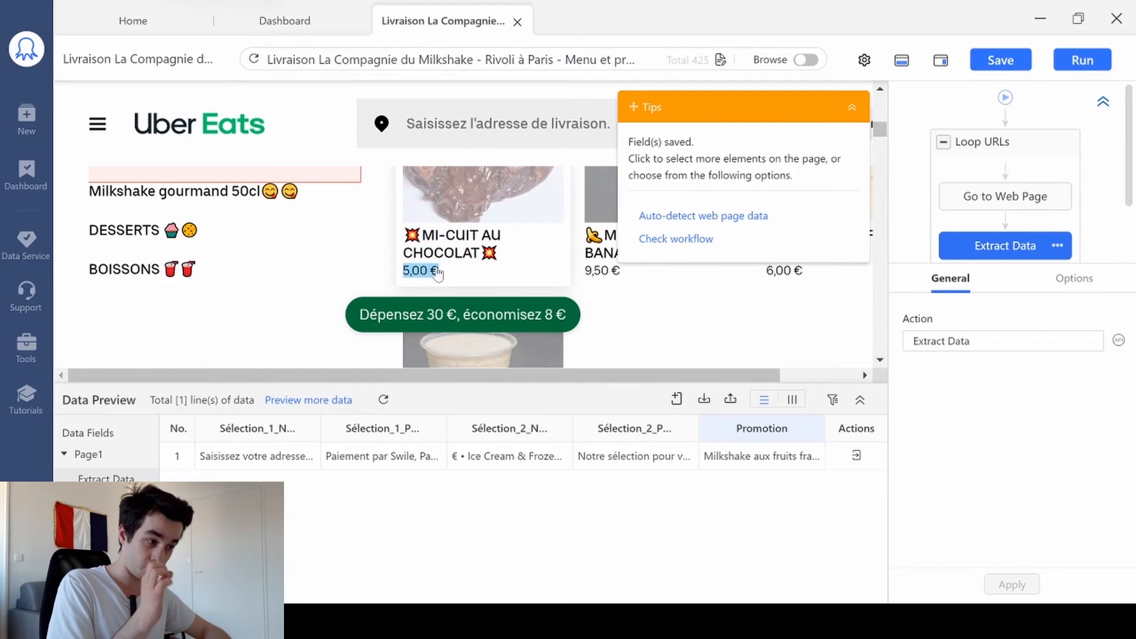
{"action": "scroll", "coordinate": [437, 274], "scroll_direction": "up", "scroll_amount": 3}
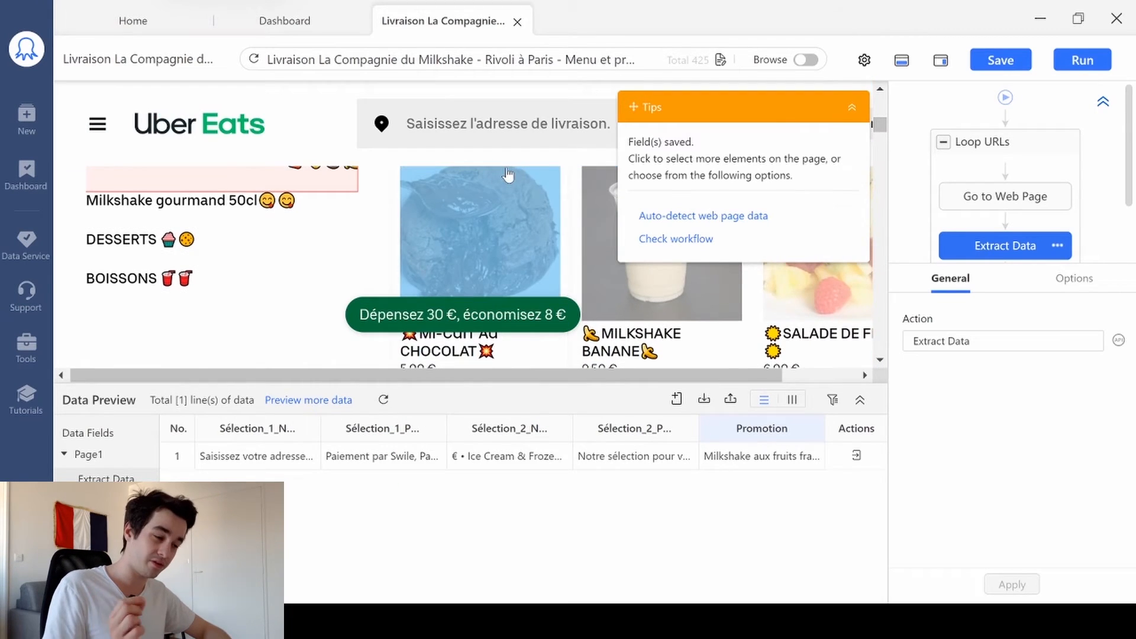
{"action": "scroll", "coordinate": [508, 174], "scroll_direction": "up", "scroll_amount": 3}
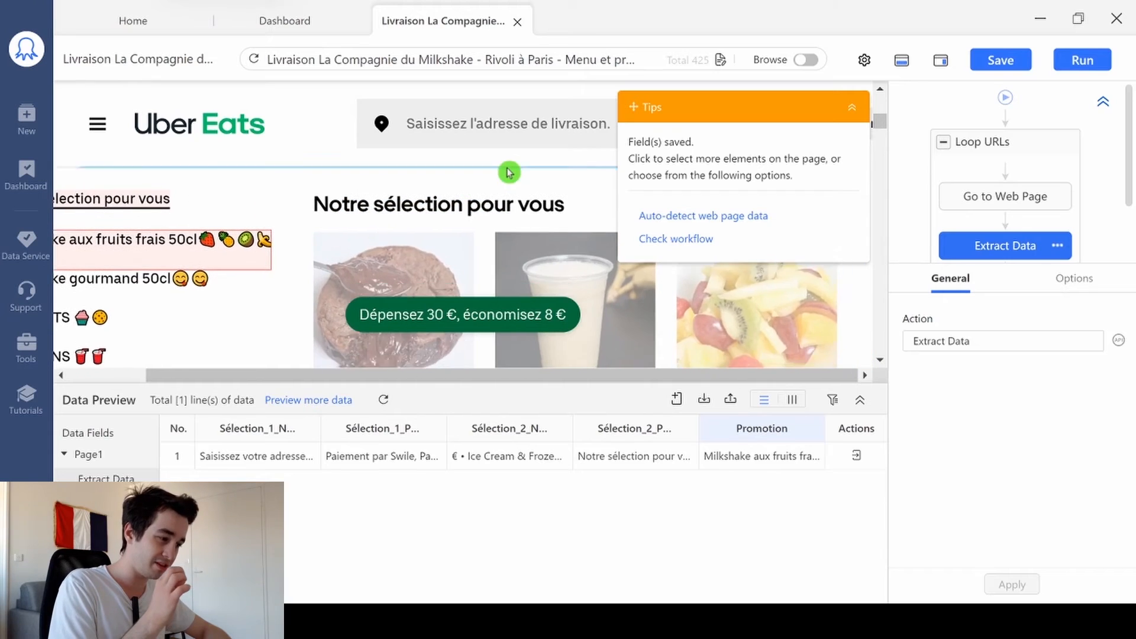
{"action": "scroll", "coordinate": [508, 173], "scroll_direction": "down", "scroll_amount": 1}
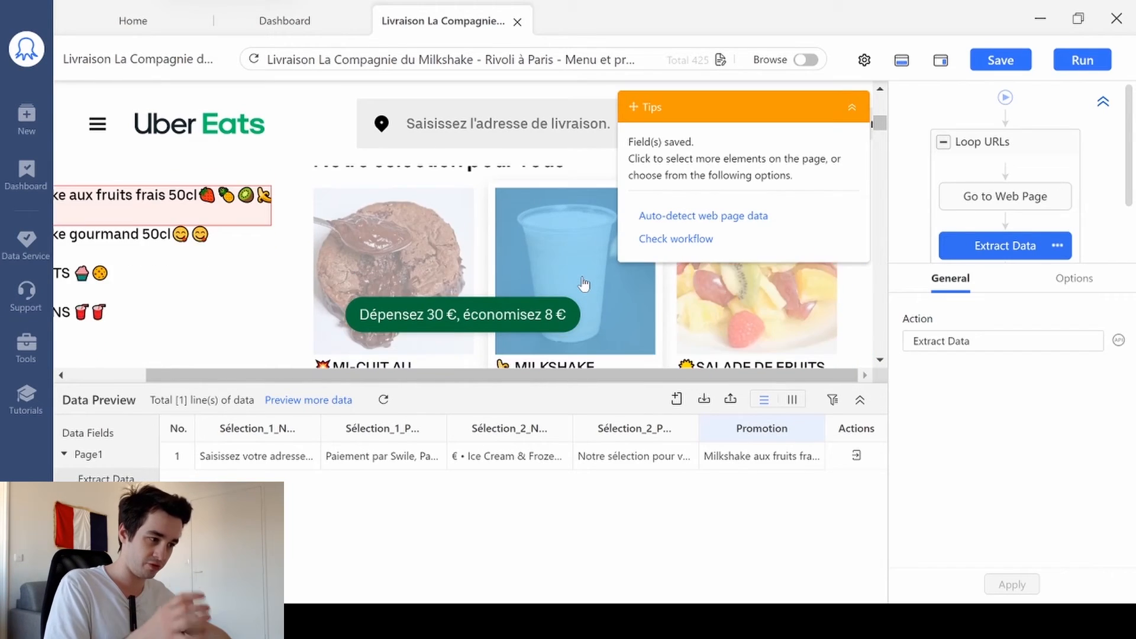
{"action": "scroll", "coordinate": [507, 173], "scroll_direction": "down", "scroll_amount": 1}
{"action": "scroll", "coordinate": [449, 202], "scroll_direction": "up", "scroll_amount": 2}
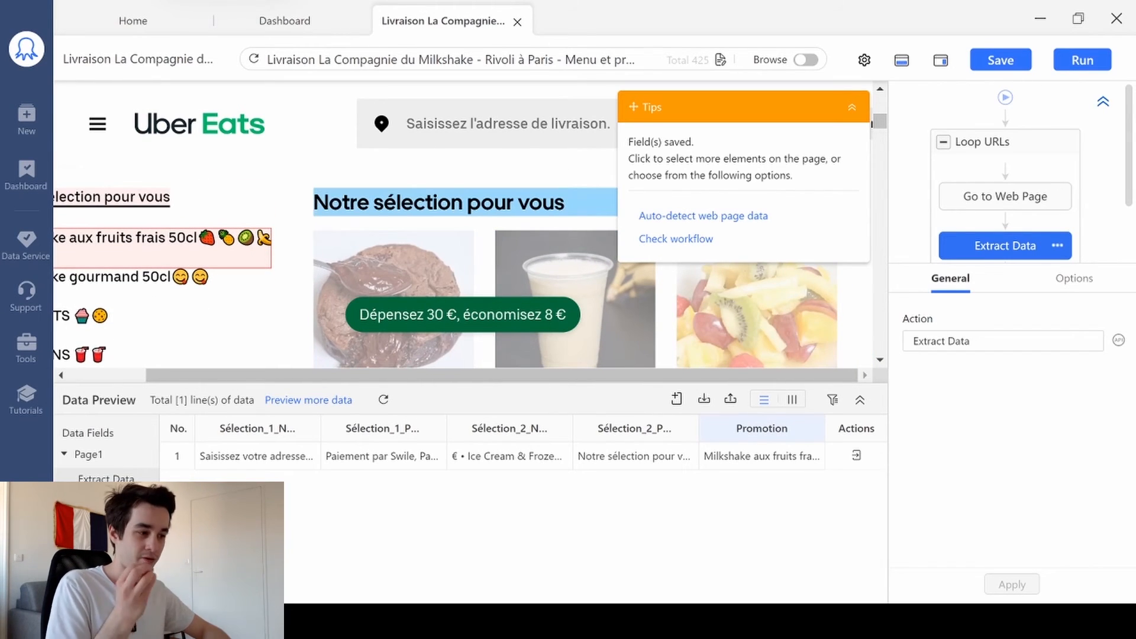
{"action": "scroll", "coordinate": [449, 201], "scroll_direction": "down", "scroll_amount": 4}
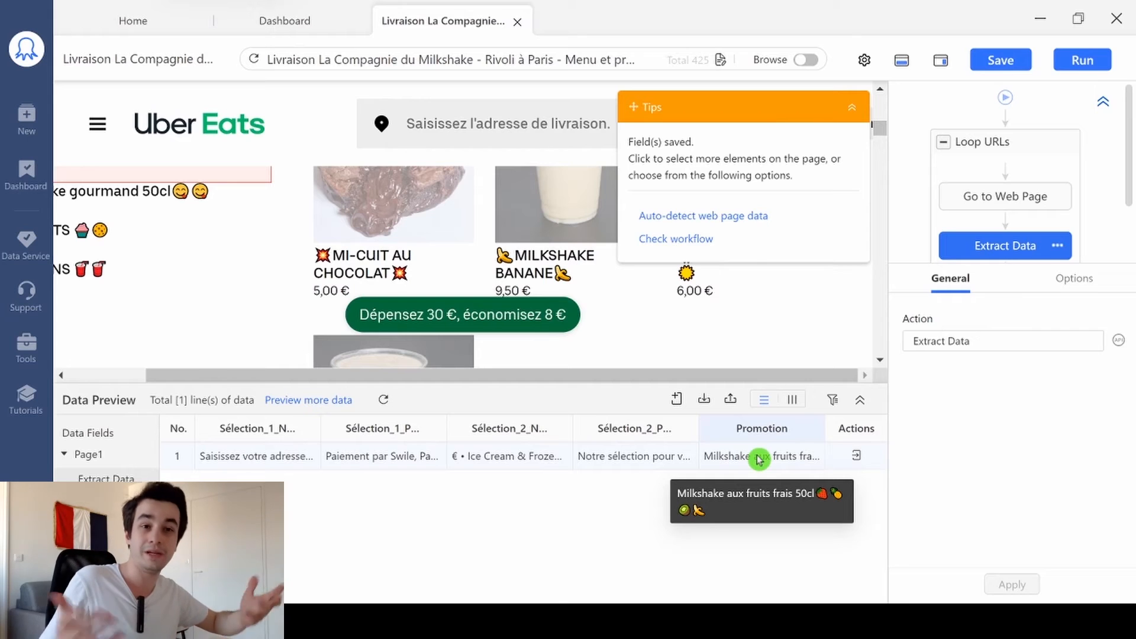
Show the data fields' XPath settings, and copy the Notre sélection 1 XPath ((//div[text()="Notre sélection pour vous"])[2]/..//li)[1] from the Word notes.
{"action": "left_click", "coordinate": [793, 402]}
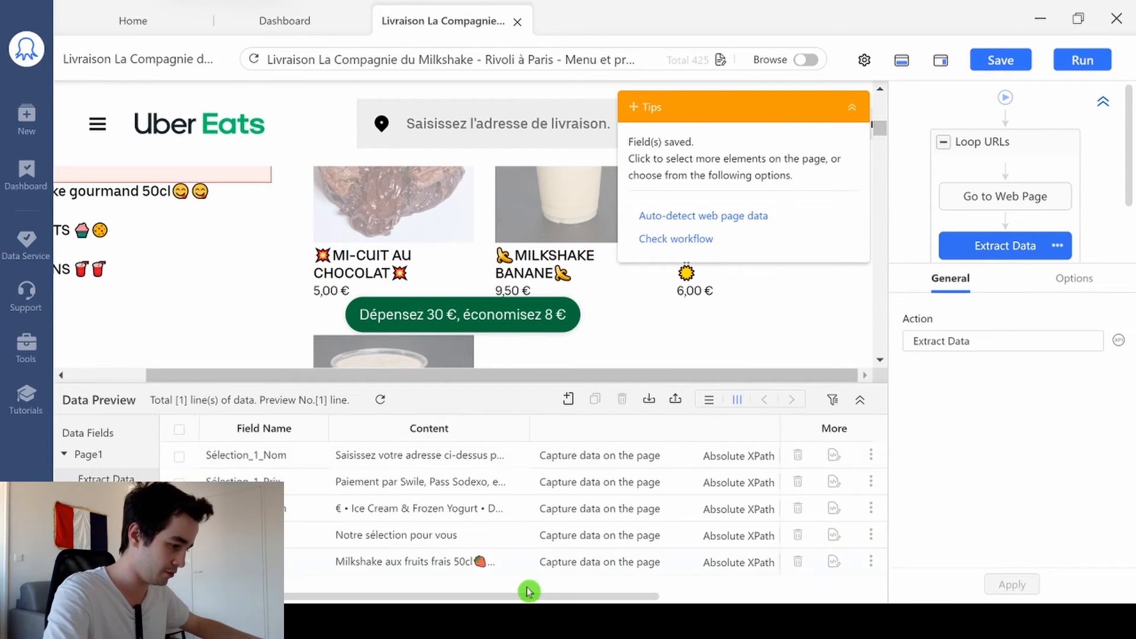
{"action": "left_click_drag", "start_coordinate": [536, 598], "coordinate": [759, 596]}
{"action": "key", "text": "alt+Tab"}
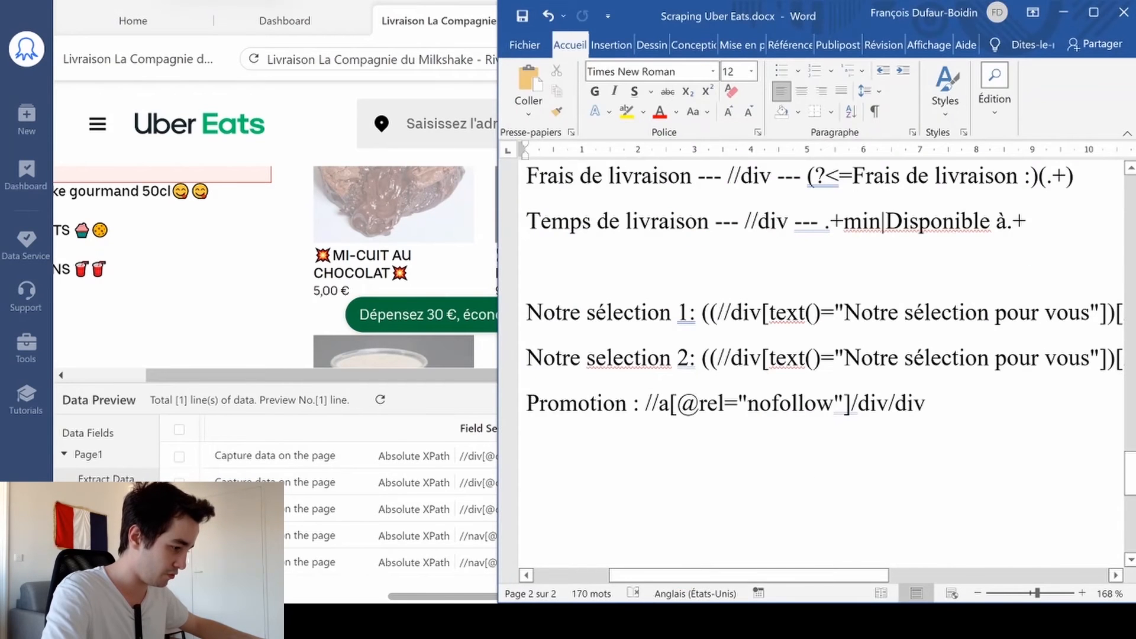
{"action": "left_click_drag", "start_coordinate": [701, 313], "coordinate": [1025, 314]}
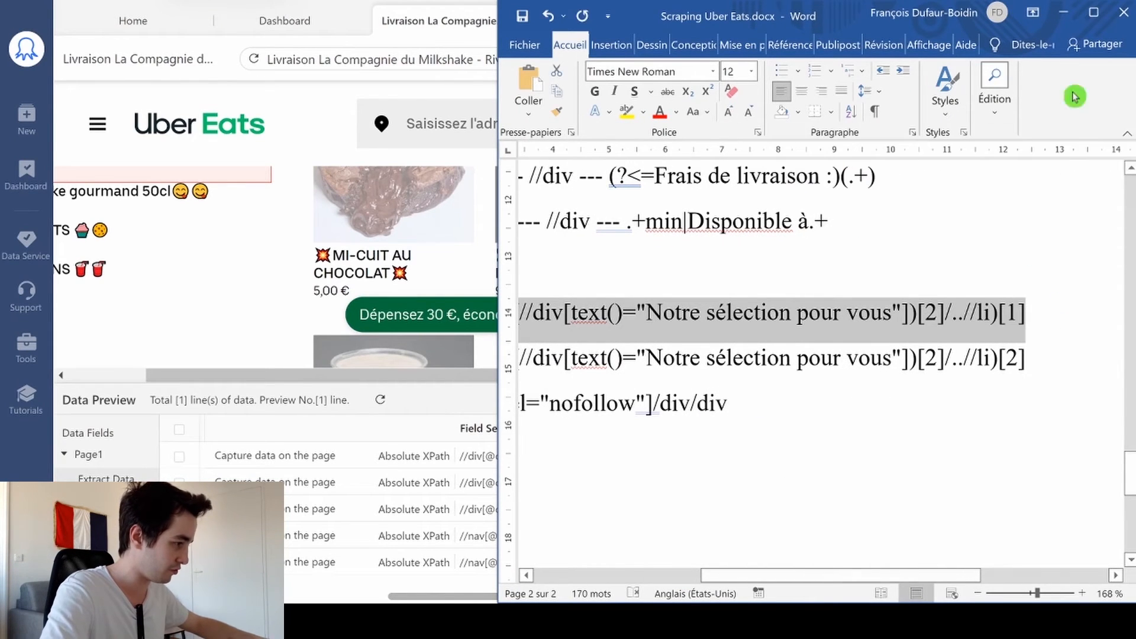
{"action": "left_click", "coordinate": [1063, 12]}
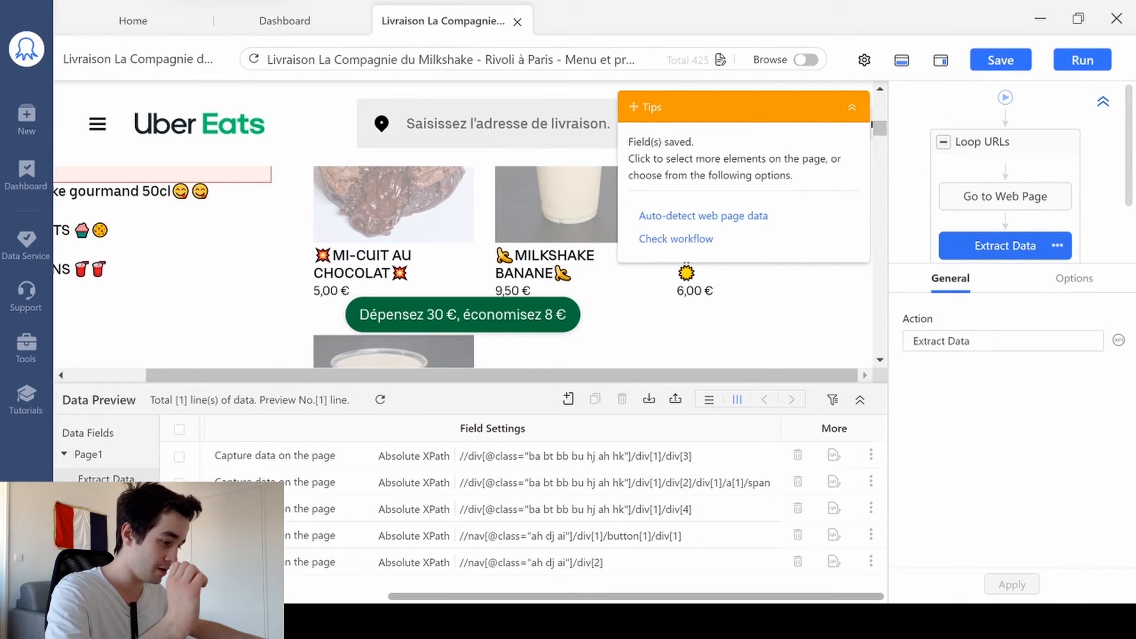
Check the Notre sélection 2 XPath in the Word notes against the Notre sélection 1 XPath above it.
{"action": "key", "text": "alt+Tab"}
{"action": "left_click", "coordinate": [872, 394]}
{"action": "scroll", "coordinate": [871, 393], "scroll_direction": "down", "scroll_amount": 5}
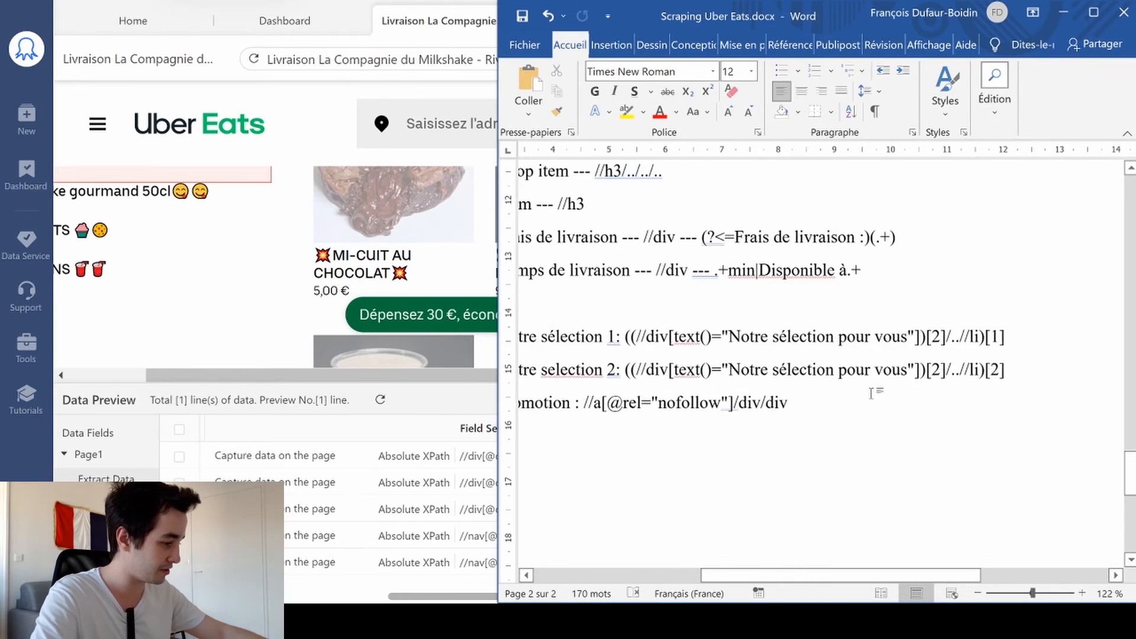
{"action": "left_click_drag", "start_coordinate": [709, 358], "coordinate": [1090, 358]}
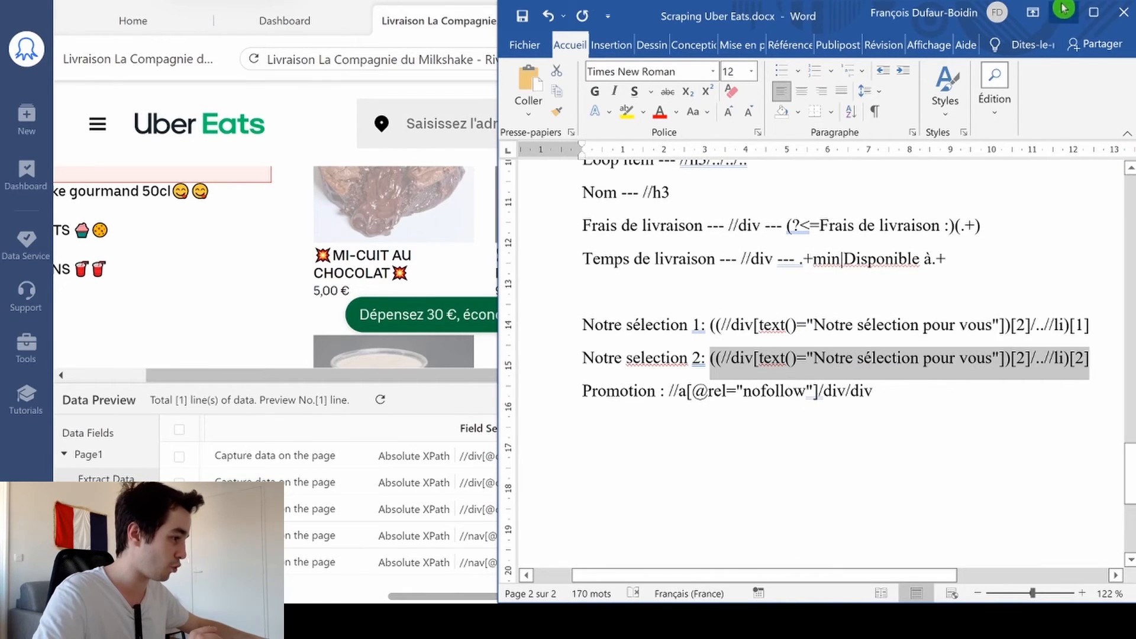
{"action": "left_click", "coordinate": [1063, 7]}
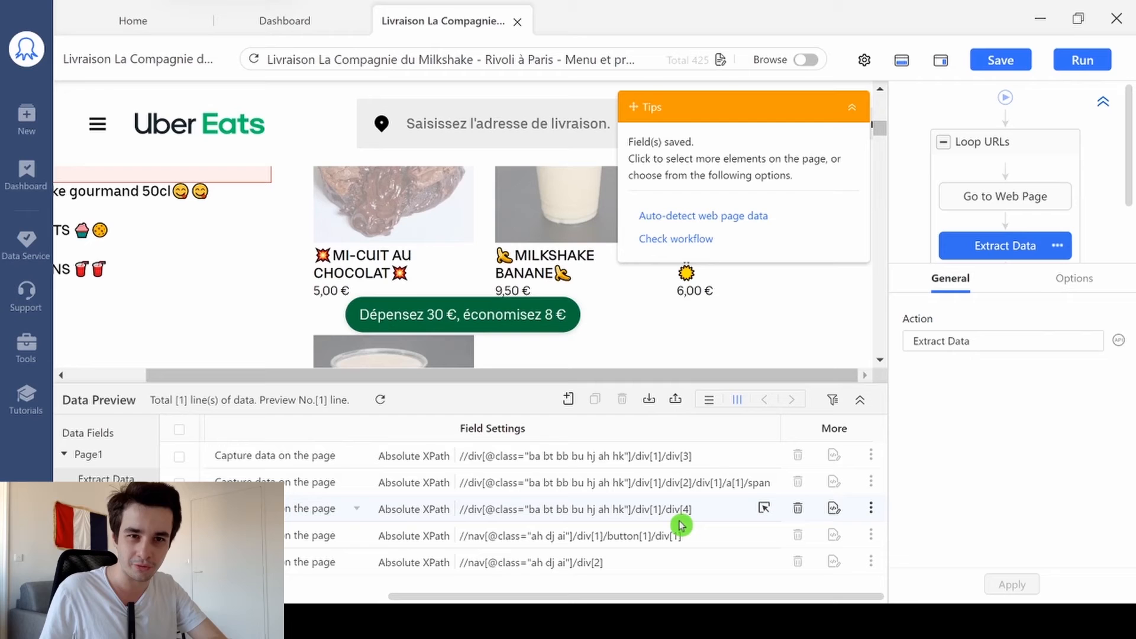
Copy the Notre sélection 1 XPath ((//div[text()="Notre sélection pour vous"])[2]/..//li)[1] from Word and set it on the first two data fields in Octoparse.
{"action": "key", "text": "alt+Tab"}
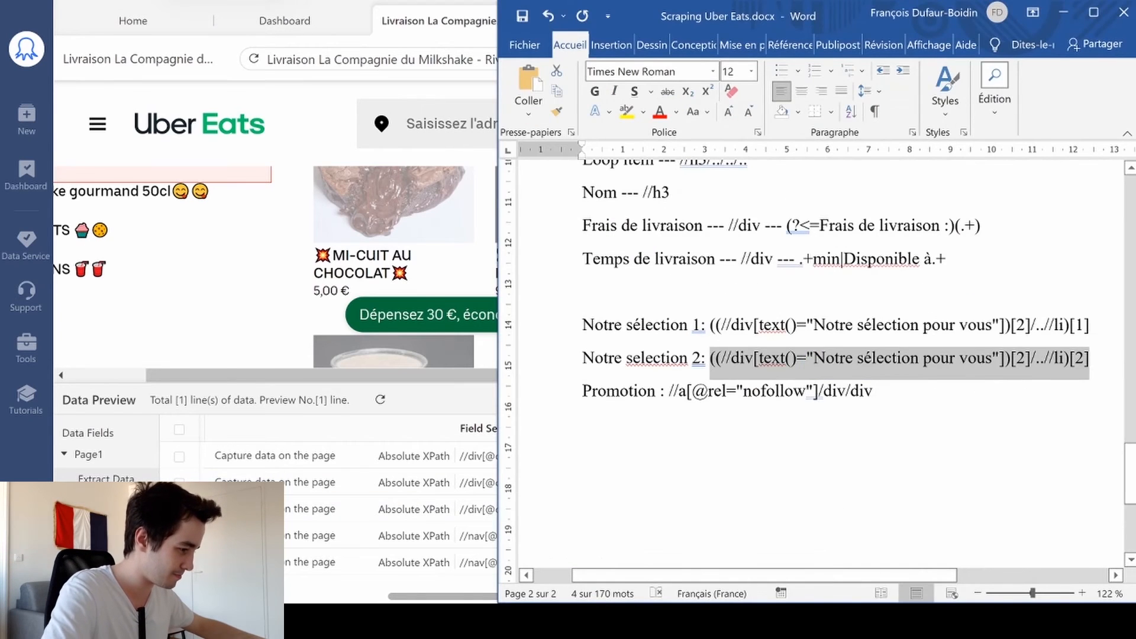
{"action": "left_click_drag", "start_coordinate": [710, 325], "coordinate": [1089, 325]}
{"action": "key", "text": "ctrl+c"}
{"action": "key", "text": "alt+Tab"}
{"action": "left_click", "coordinate": [496, 454]}
{"action": "key", "text": "ctrl+a"}
{"action": "key", "text": "ctrl+v"}
{"action": "left_click", "coordinate": [503, 481]}
{"action": "key", "text": "ctrl+a"}
{"action": "key", "text": "ctrl+v"}
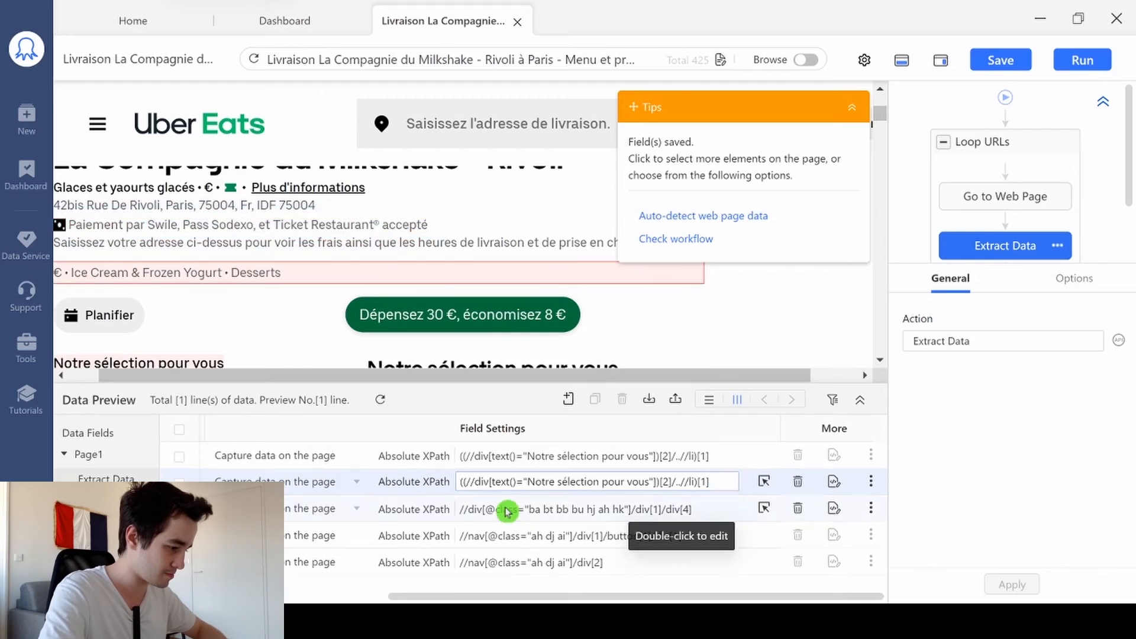
Set the third data field's XPath to ((//div[text()="Notre sélection pour vous"])[2]/..//li)[2].
{"action": "left_click", "coordinate": [507, 507]}
{"action": "key", "text": "ctrl+a"}
{"action": "key", "text": "BackSpace"}
{"action": "key", "text": "ctrl+v"}
{"action": "key", "text": "Left"}
{"action": "key", "text": "BackSpace"}
{"action": "type", "text": "2"}
Replace the fourth data field's XPath with the same second-item expression, ((//div[text()="Notre sélection pour vous"])[2]/..//li)[2].
{"action": "left_click", "coordinate": [507, 534]}
{"action": "key", "text": "ctrl+a"}
{"action": "key", "text": "BackSpace"}
{"action": "key", "text": "ctrl+v"}
{"action": "key", "text": "Left"}
{"action": "key", "text": "BackSpace"}
{"action": "type", "text": "2"}
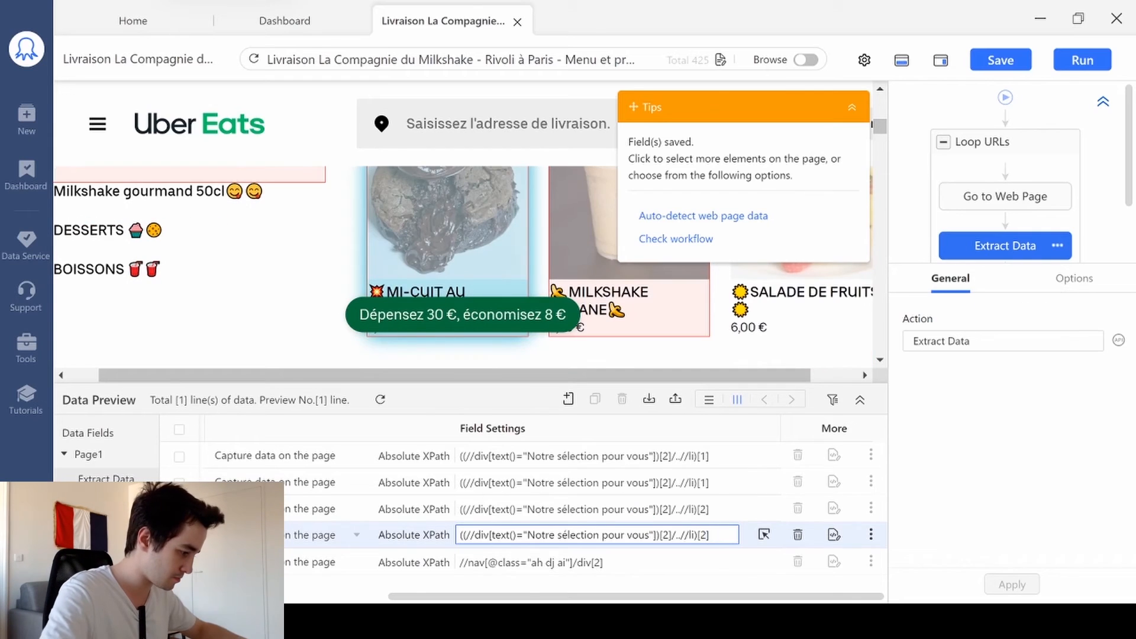
{"action": "left_click", "coordinate": [507, 561]}
{"action": "key", "text": "alt+Tab"}
{"action": "left_click_drag", "start_coordinate": [875, 397], "coordinate": [664, 396]}
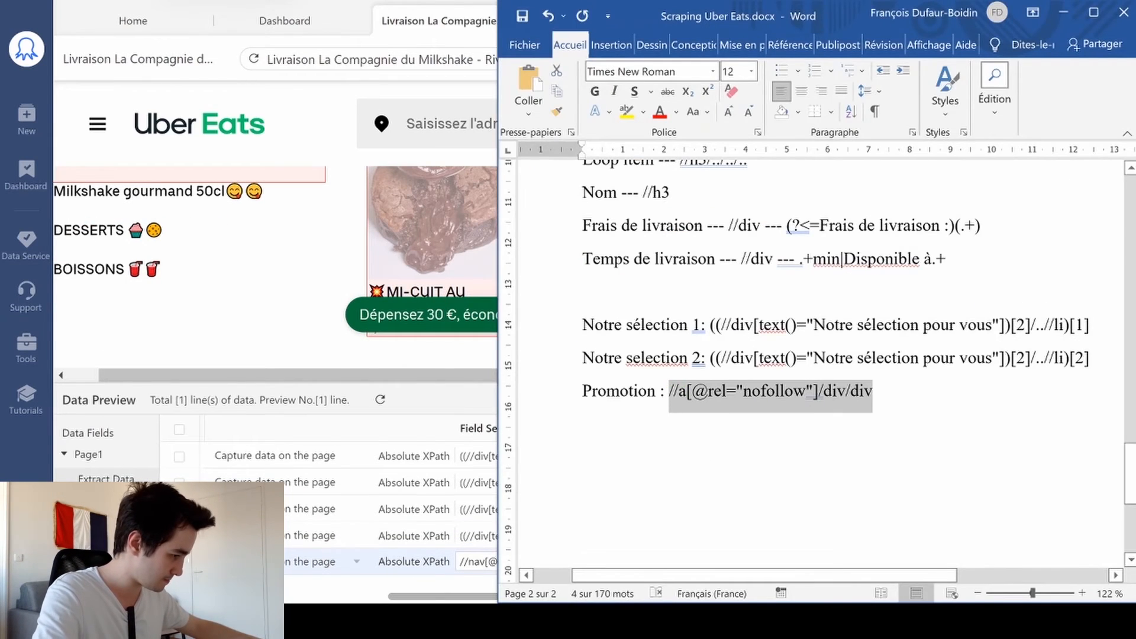
{"action": "key", "text": "ctrl+c"}
{"action": "key", "text": "alt+Tab"}
{"action": "key", "text": "ctrl+a"}
{"action": "key", "text": "ctrl+v"}
{"action": "key", "text": "Return"}
{"action": "left_click", "coordinate": [708, 400]}
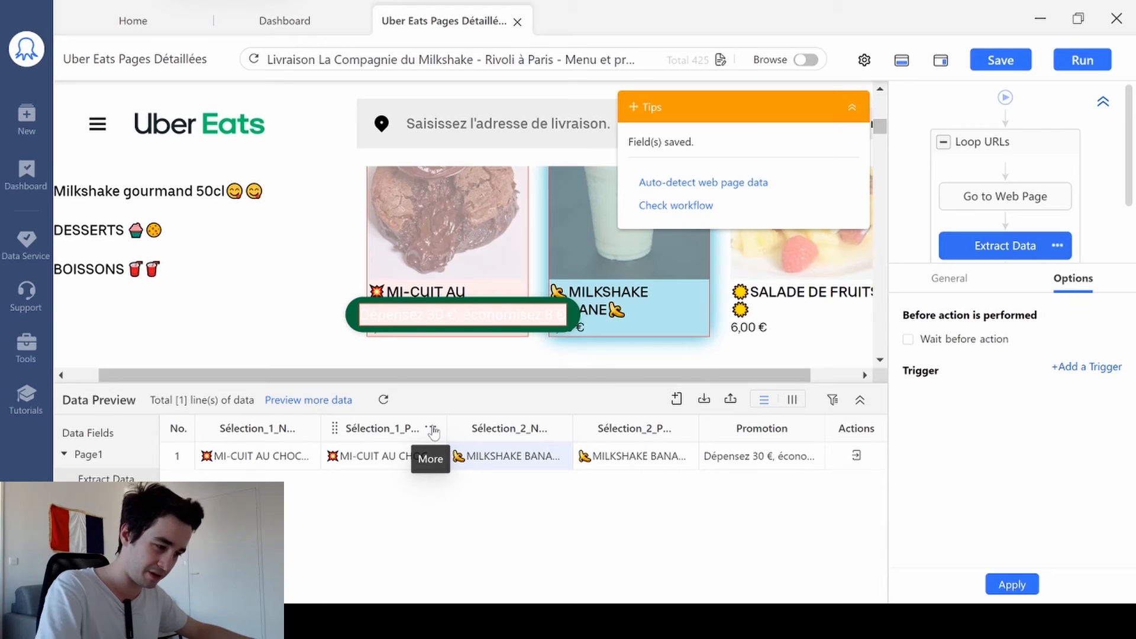
Add a Match with Regular Expression cleaning step to the Sélection_1_Prix field and open the RegEx tool for it.
{"action": "left_click", "coordinate": [434, 430]}
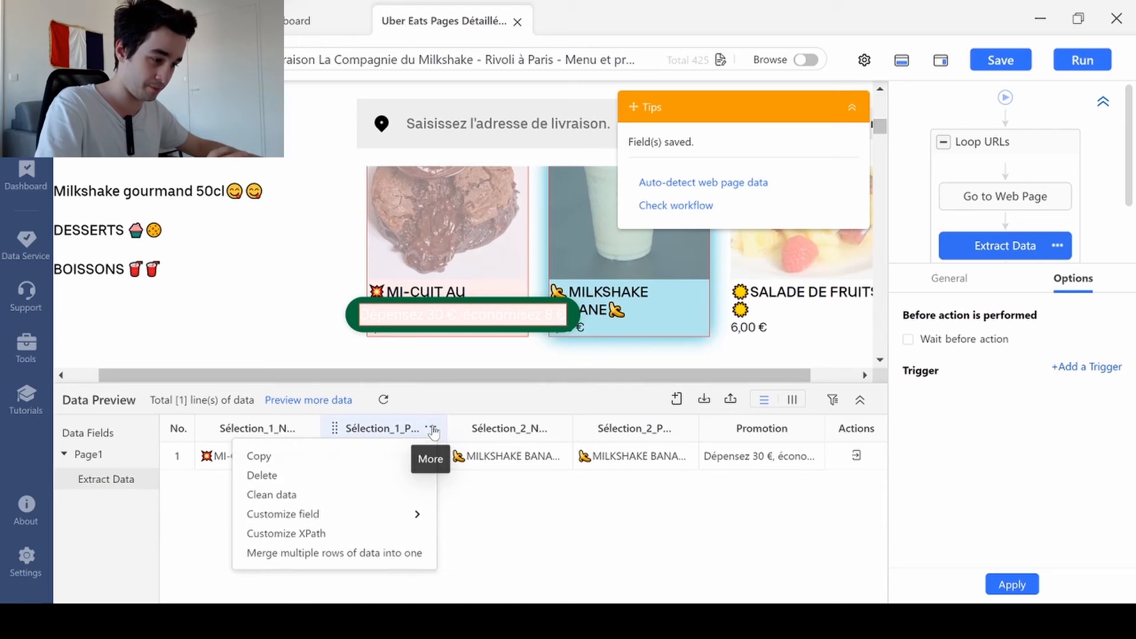
{"action": "left_click", "coordinate": [363, 495]}
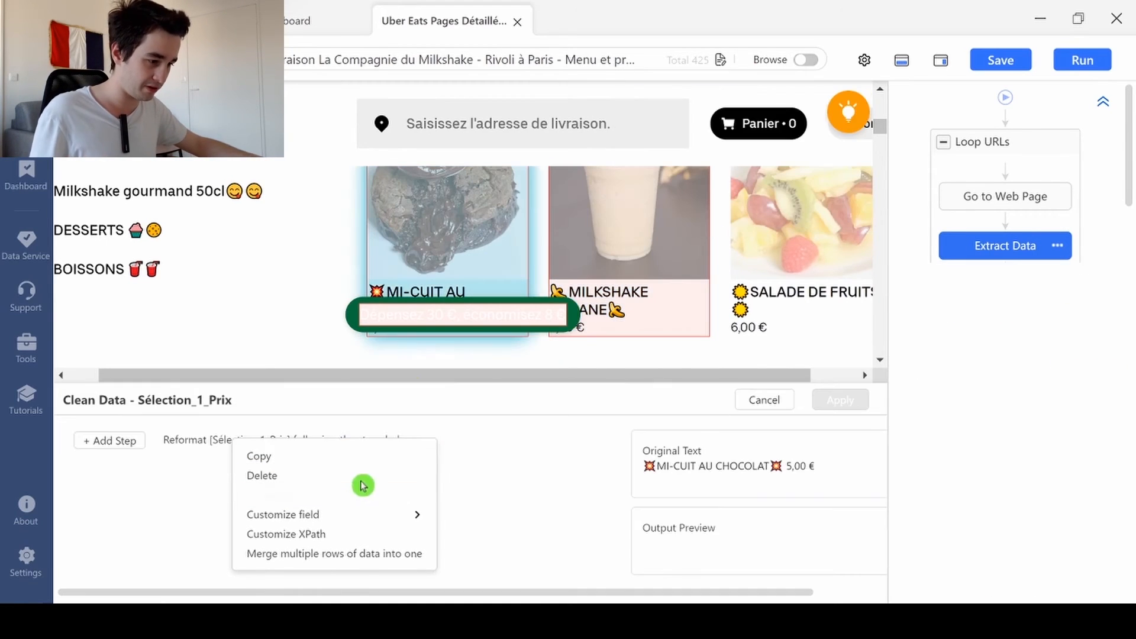
{"action": "left_click", "coordinate": [139, 454]}
{"action": "left_click", "coordinate": [237, 451]}
{"action": "left_click", "coordinate": [661, 215]}
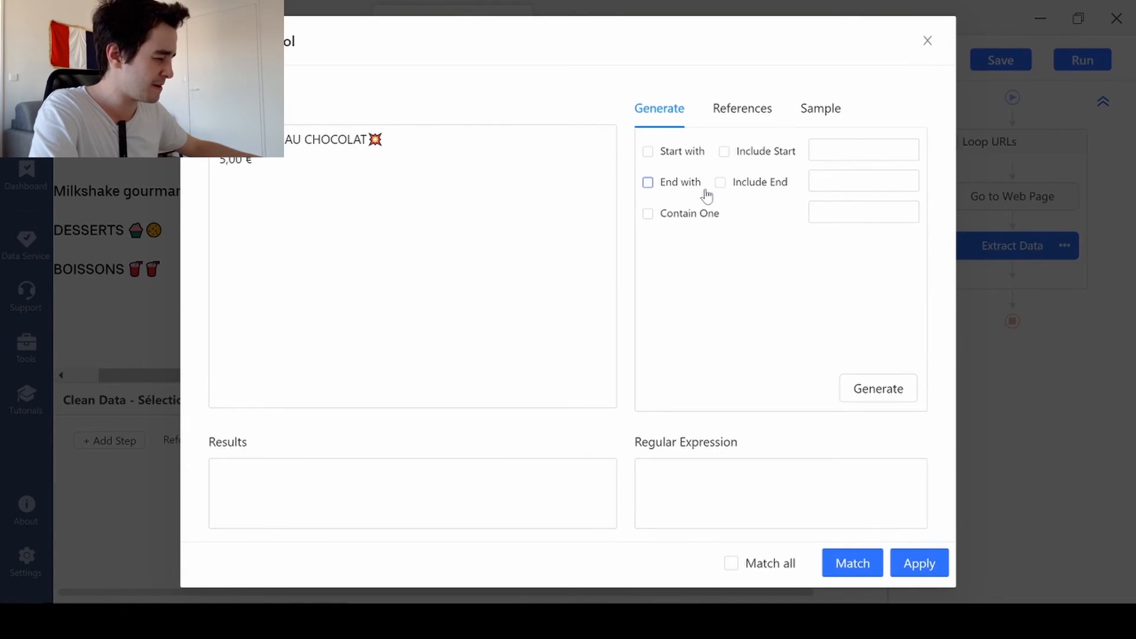
Generate a regular expression that ends with € and match it against the Sélection_1_Prix text.
{"action": "left_click", "coordinate": [613, 182]}
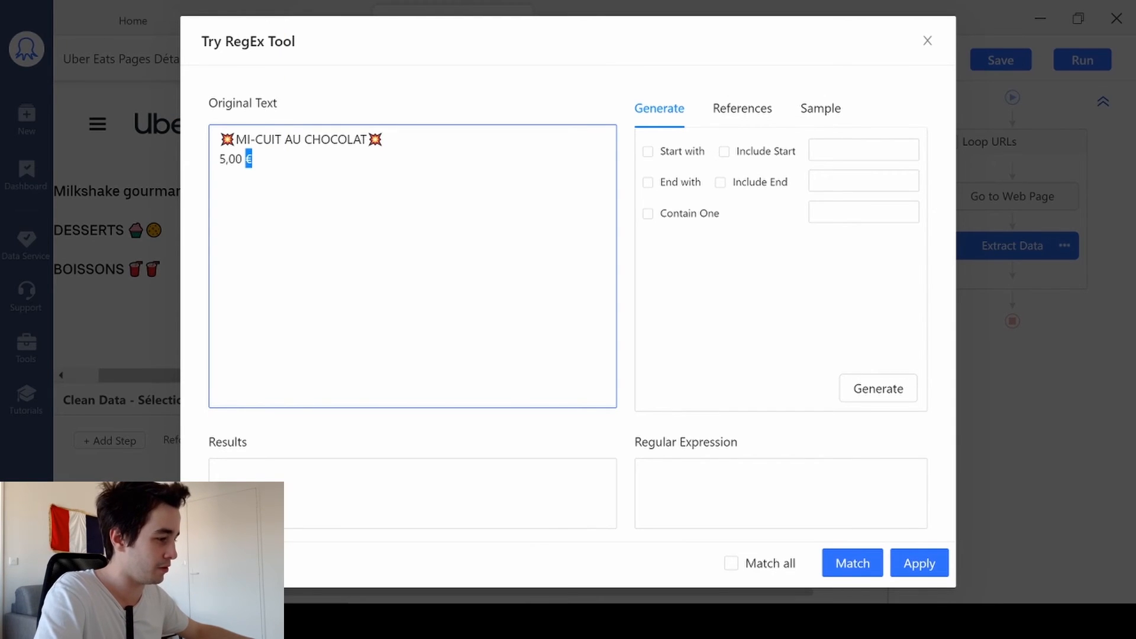
{"action": "left_click", "coordinate": [703, 188]}
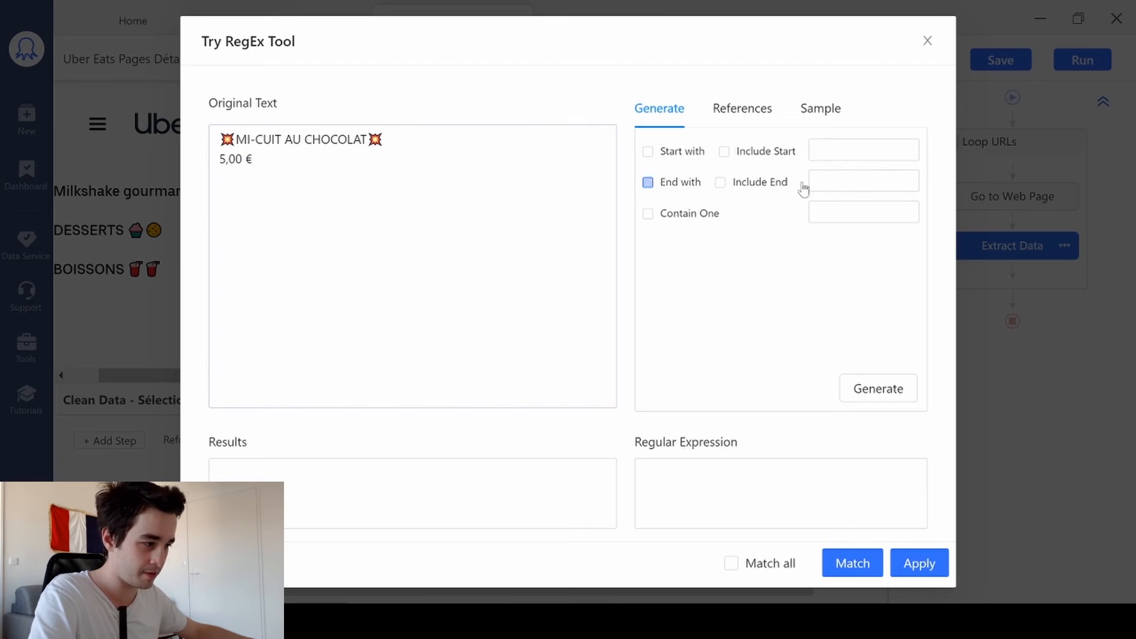
{"action": "key", "text": "ctrl+v"}
{"action": "left_click", "coordinate": [878, 388]}
{"action": "left_click", "coordinate": [852, 563]}
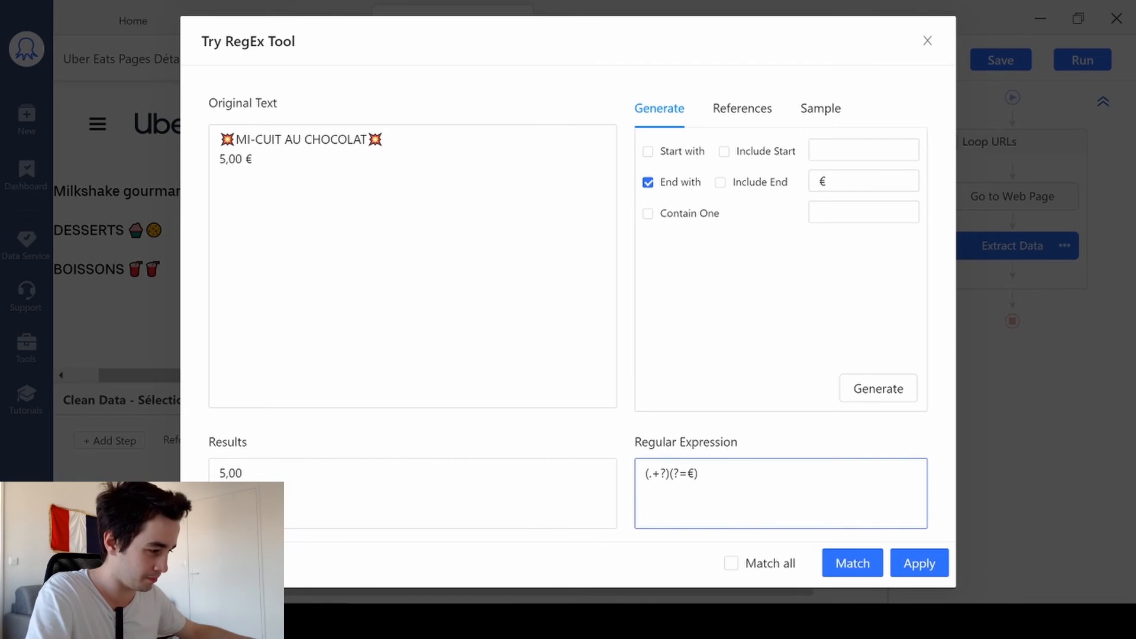
Set the Sélection_1_Prix regular expression to .+€, test the match and apply the cleaning step to the field.
{"action": "key", "text": "ctrl+a"}
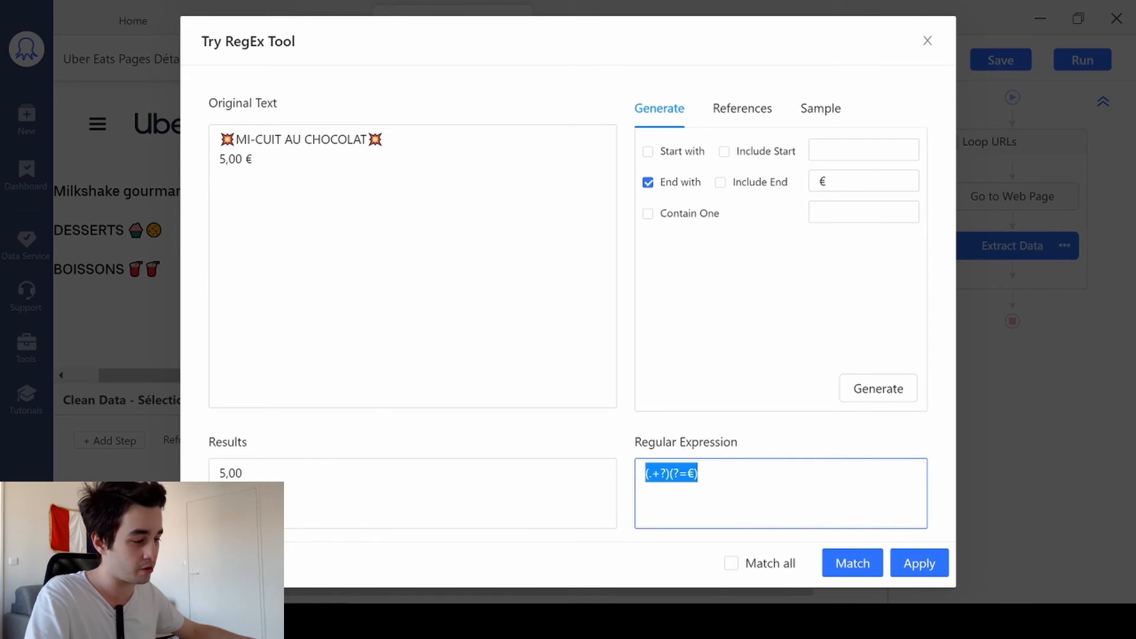
{"action": "key", "text": "BackSpace"}
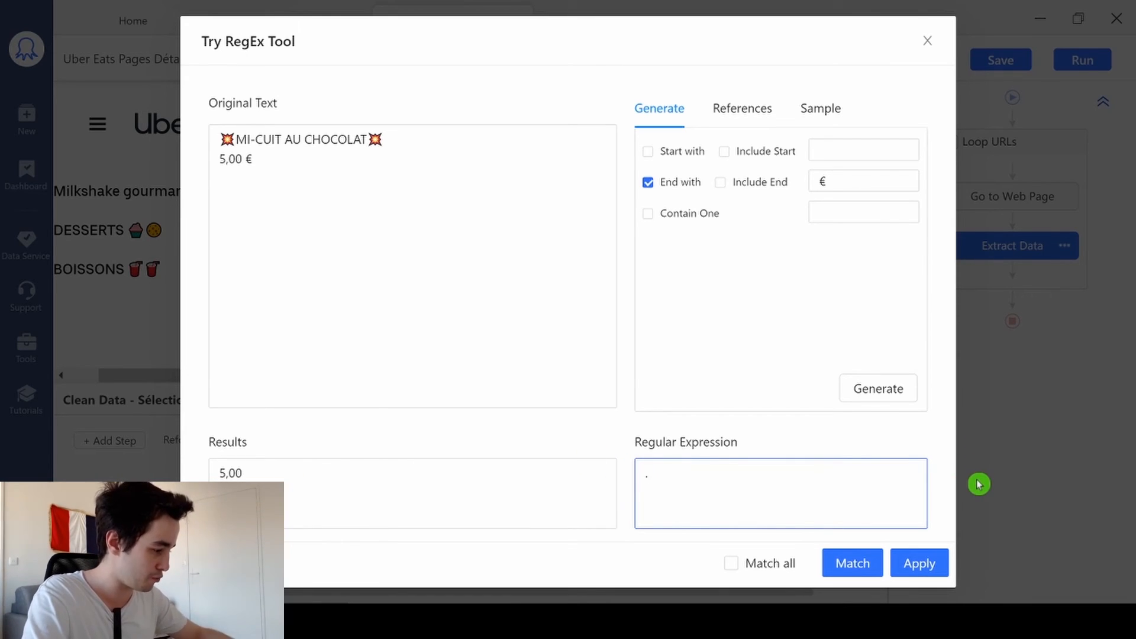
{"action": "left_click", "coordinate": [852, 563]}
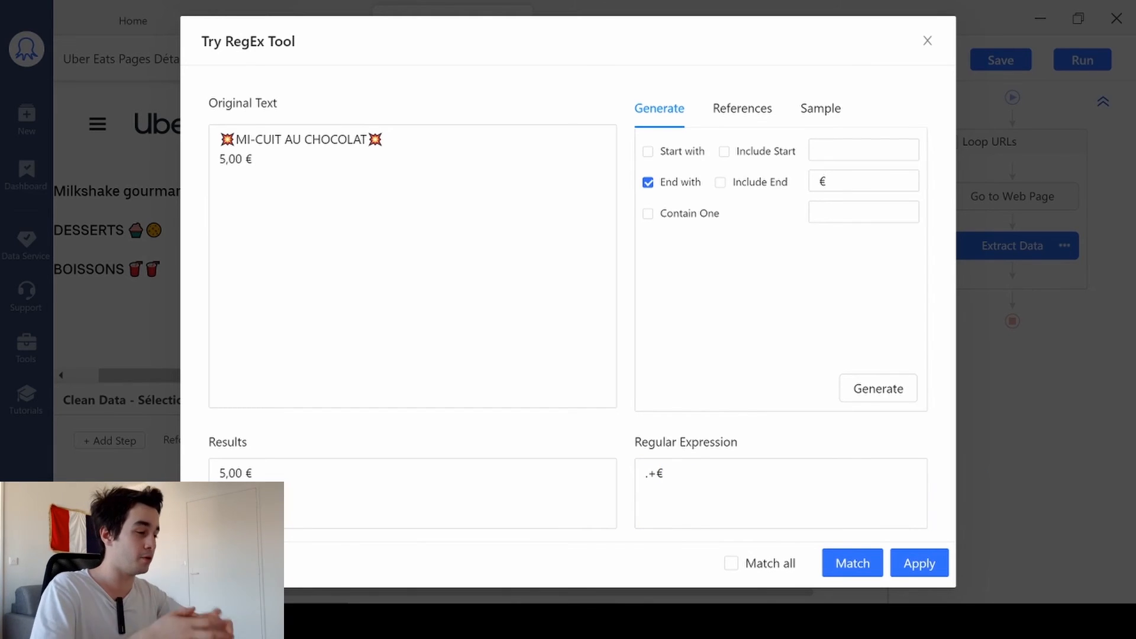
{"action": "left_click_drag", "start_coordinate": [666, 474], "coordinate": [614, 495]}
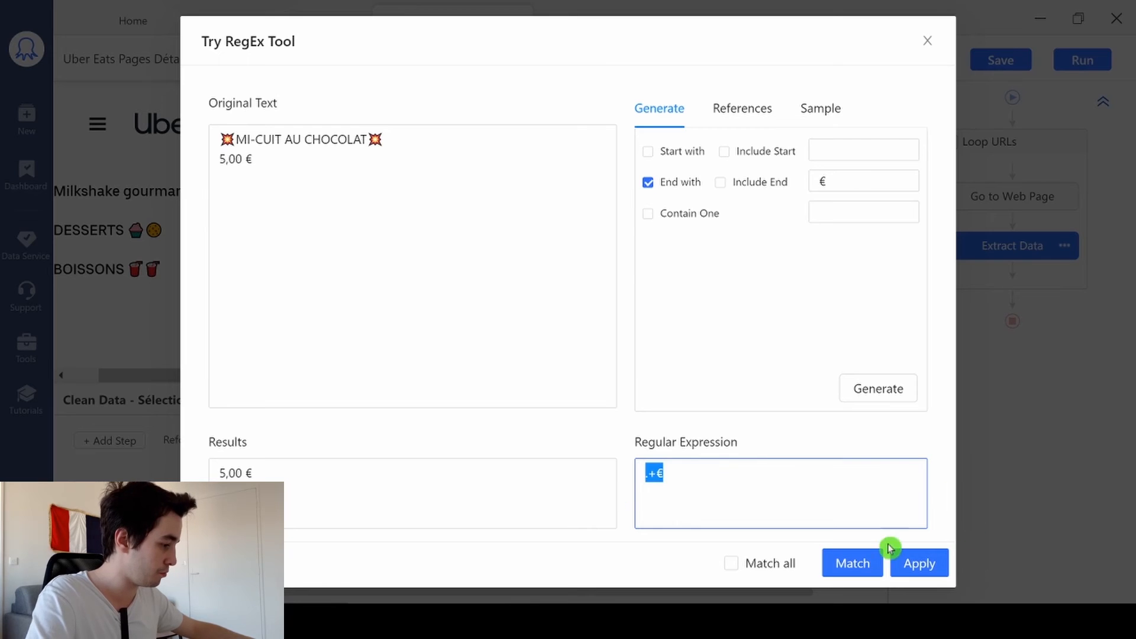
{"action": "left_click", "coordinate": [919, 562]}
{"action": "left_click", "coordinate": [727, 278]}
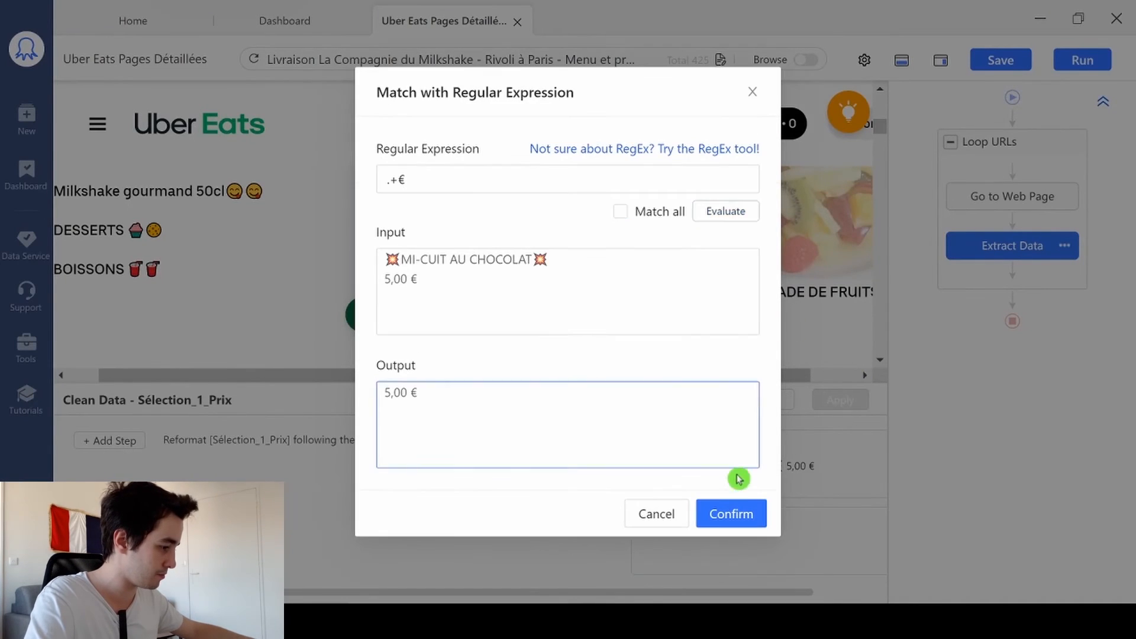
{"action": "left_click", "coordinate": [743, 514]}
{"action": "left_click", "coordinate": [840, 400]}
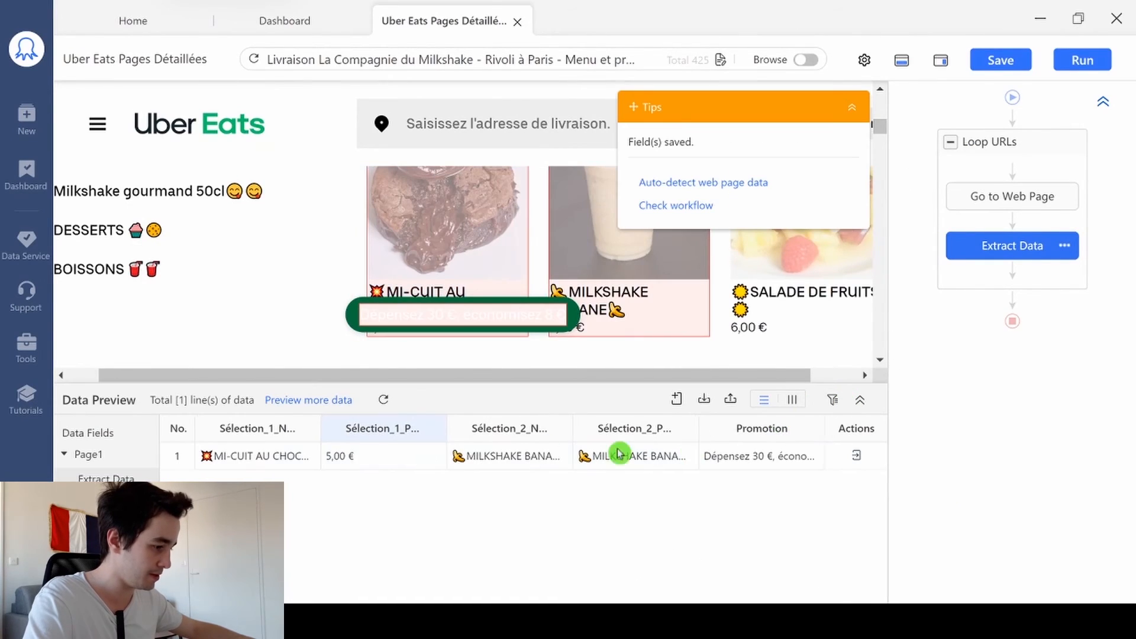
Clean the Sélection_2_Prix field by matching the regular expression .+€, and apply it.
{"action": "left_click", "coordinate": [686, 430]}
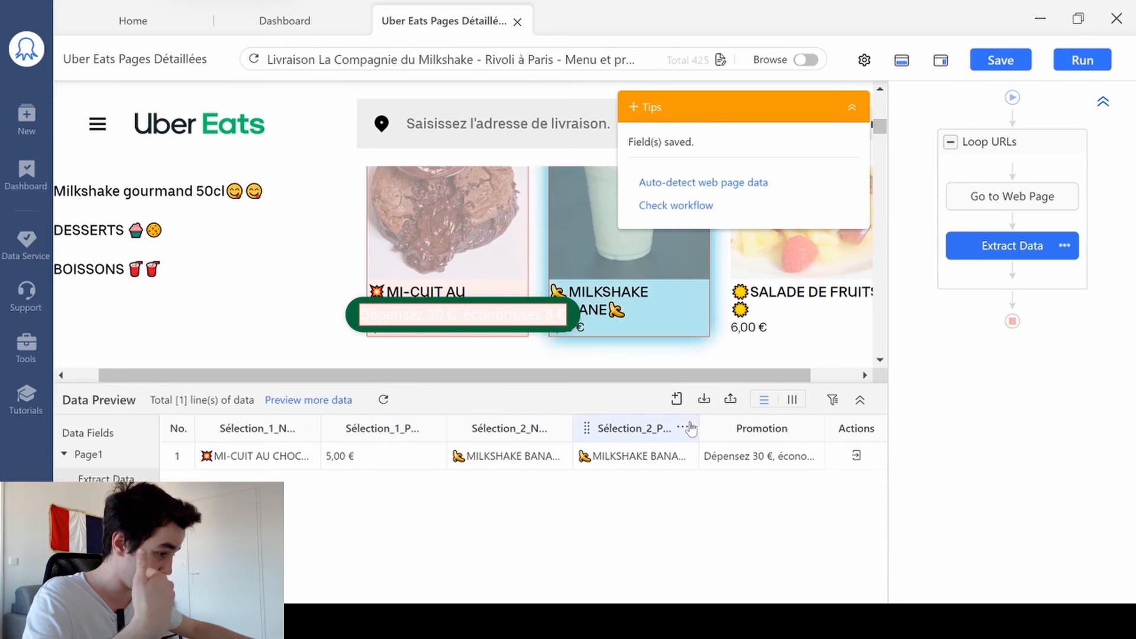
{"action": "left_click", "coordinate": [685, 431]}
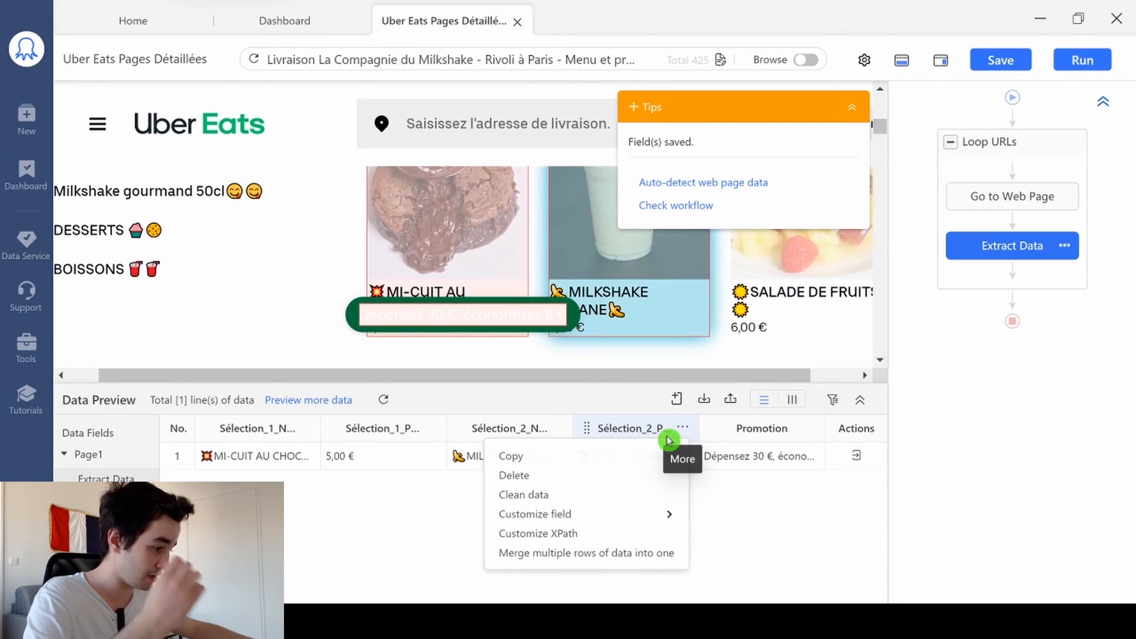
{"action": "left_click", "coordinate": [565, 496]}
{"action": "left_click", "coordinate": [105, 448]}
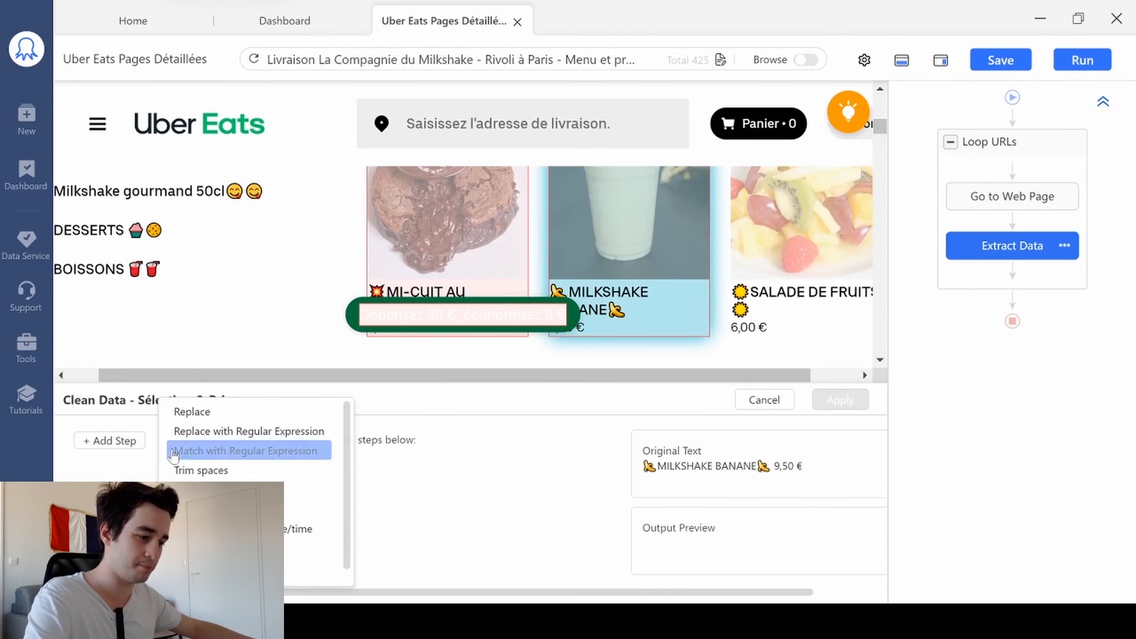
{"action": "left_click", "coordinate": [249, 447]}
{"action": "type", "text": ".+€"}
{"action": "left_click", "coordinate": [725, 278]}
{"action": "left_click", "coordinate": [731, 514]}
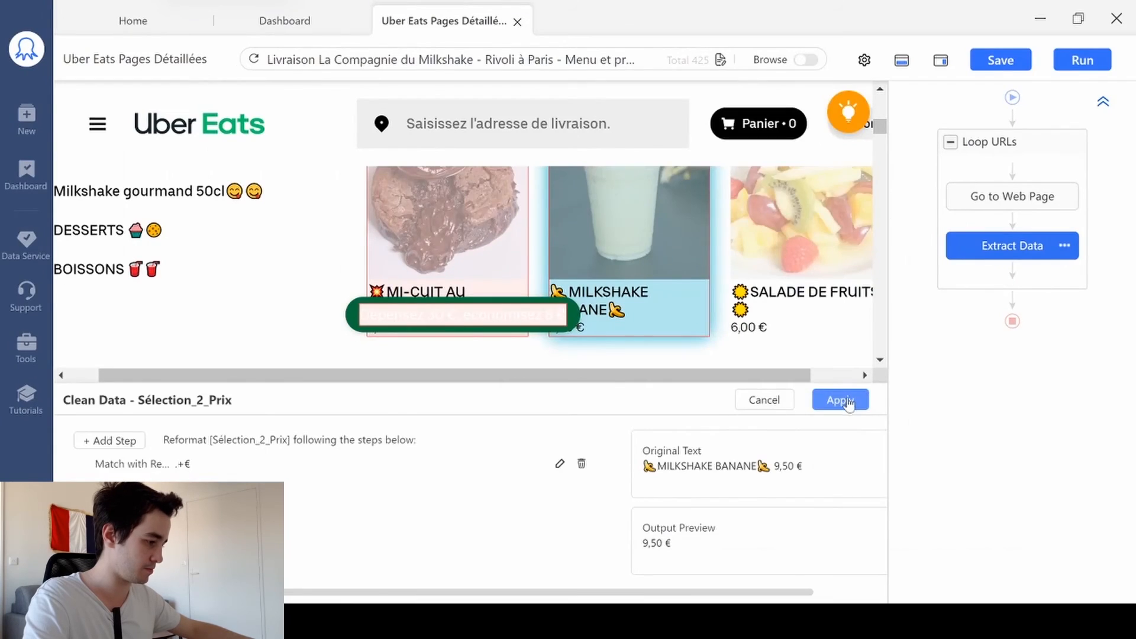
{"action": "left_click", "coordinate": [843, 401]}
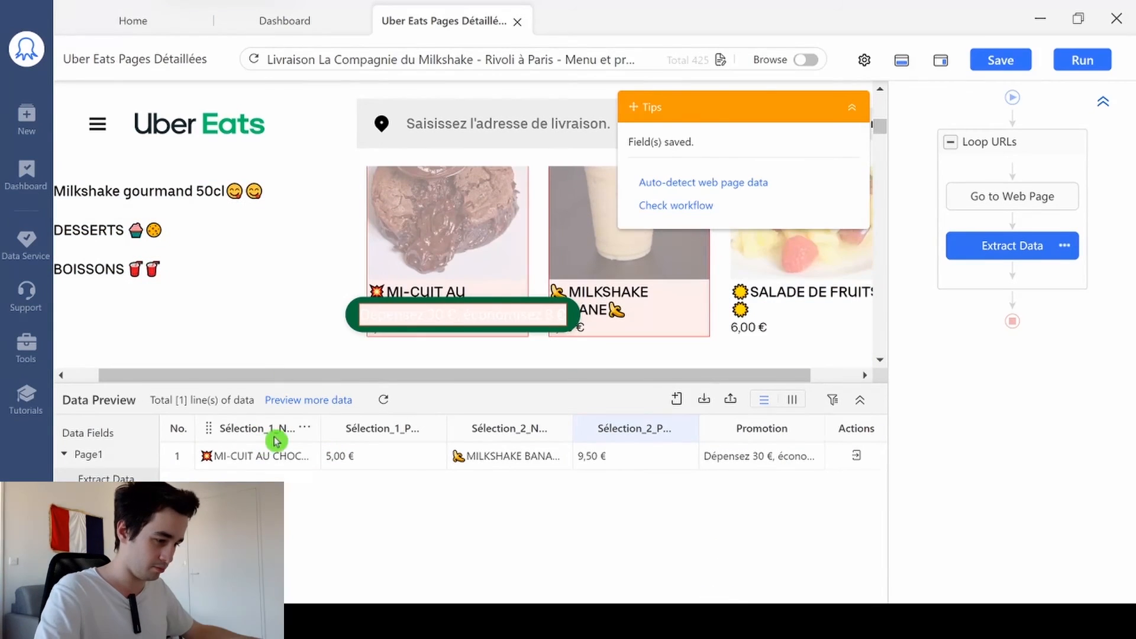
Start a Match with Regular Expression cleaning step on the Sélection_1_Nom field.
{"action": "left_click", "coordinate": [301, 429]}
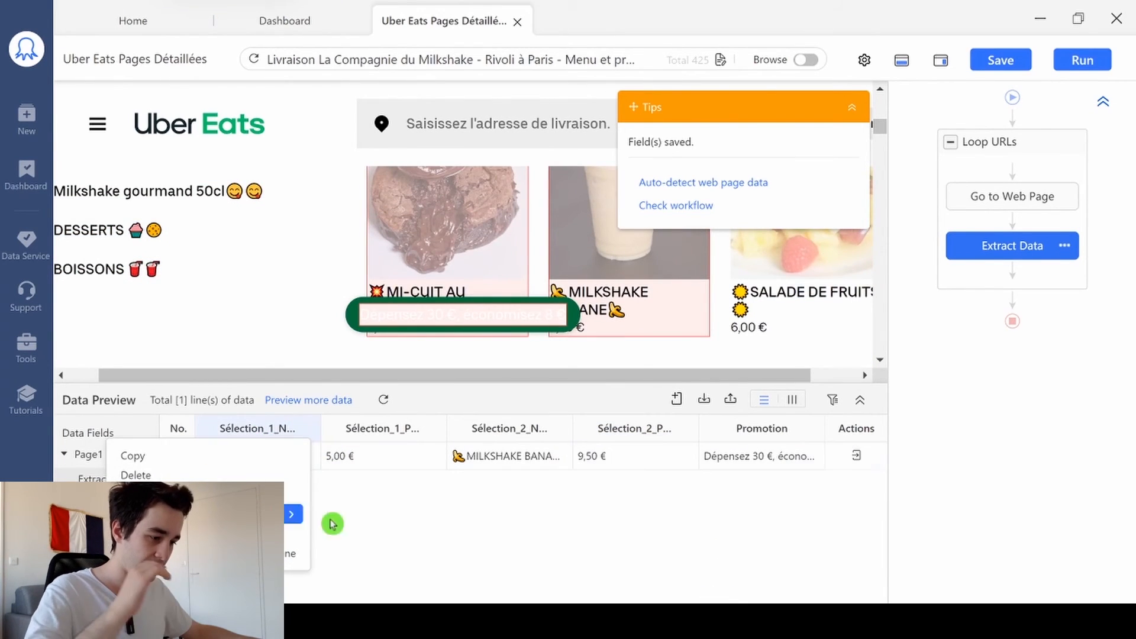
{"action": "left_click", "coordinate": [431, 510]}
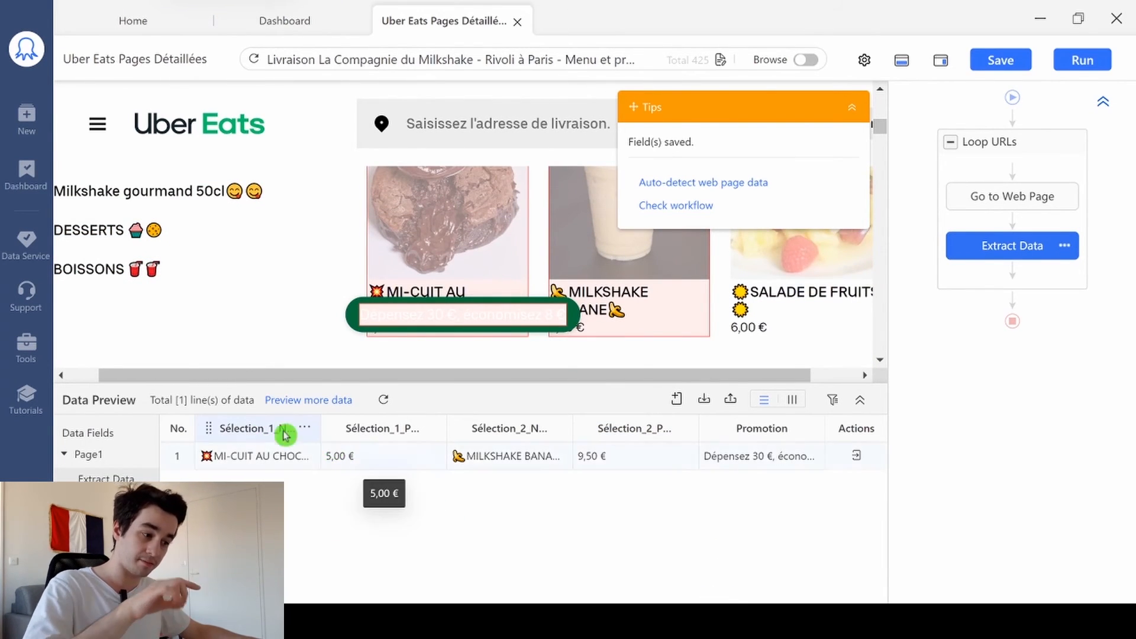
{"action": "left_click", "coordinate": [322, 463]}
{"action": "left_click", "coordinate": [214, 495]}
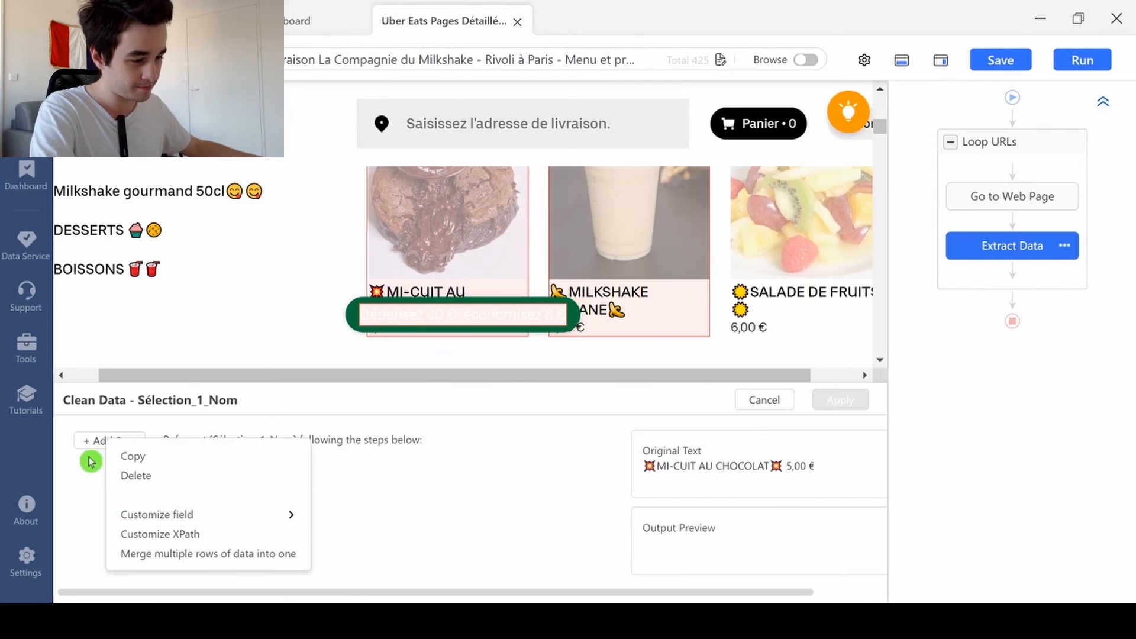
{"action": "left_click", "coordinate": [92, 441]}
{"action": "left_click", "coordinate": [390, 455]}
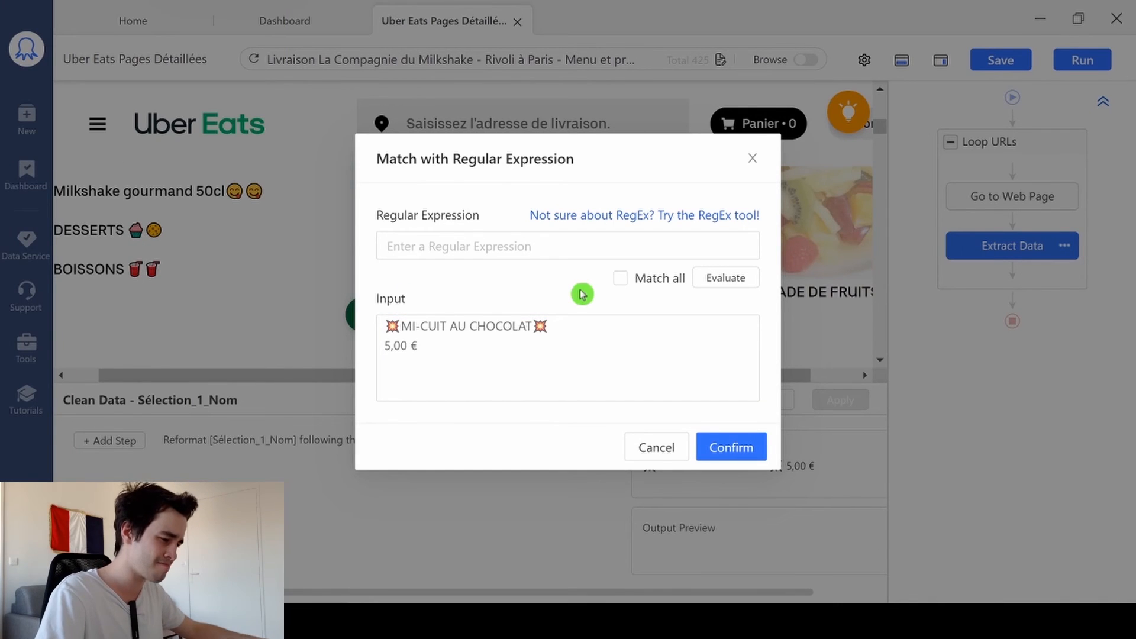
{"action": "left_click", "coordinate": [592, 319]}
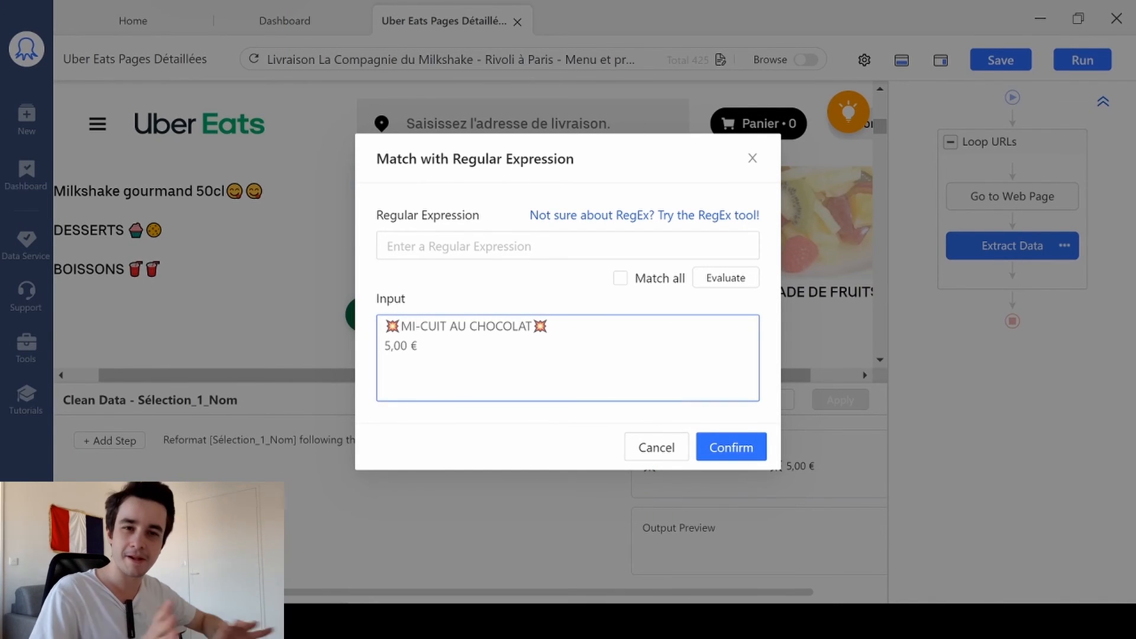
Copy the Regex nom (.+?)(?=\s+.+€) from the Word notes into the Sélection_1_Nom cleaning step in Octoparse, evaluate it and apply it.
{"action": "left_click", "coordinate": [652, 569]}
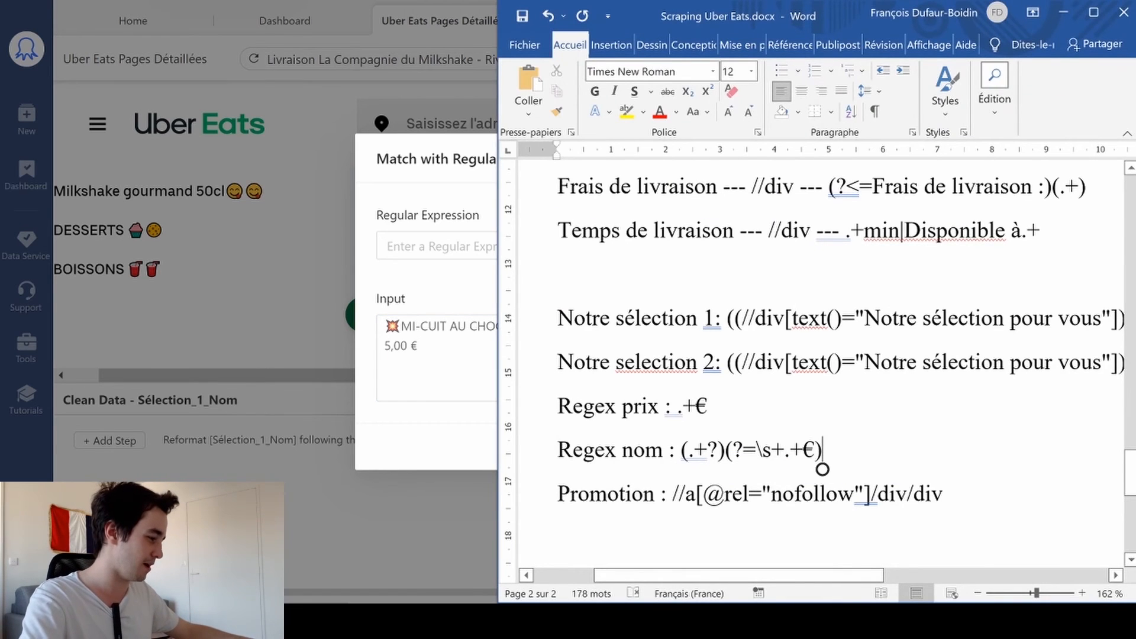
{"action": "left_click_drag", "start_coordinate": [822, 469], "coordinate": [681, 464]}
{"action": "key", "text": "ctrl+c"}
{"action": "left_click", "coordinate": [462, 249]}
{"action": "key", "text": "ctrl+v"}
{"action": "left_click", "coordinate": [726, 278]}
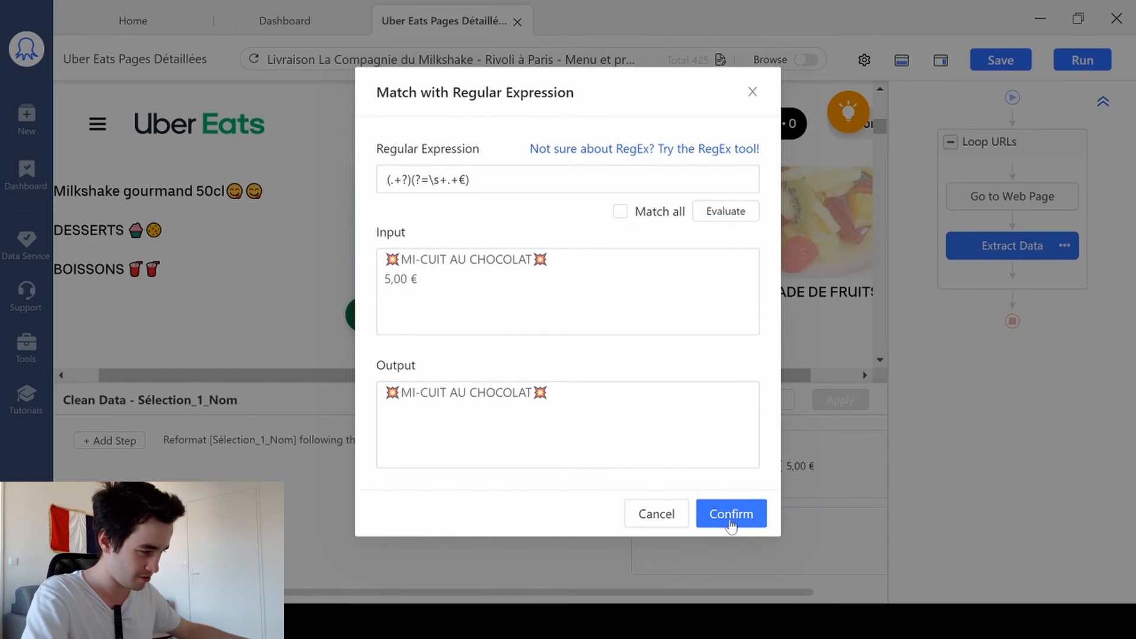
{"action": "left_click", "coordinate": [732, 513]}
{"action": "left_click", "coordinate": [839, 400]}
Clean the Sélection_2_Nom field by matching the regular expression (.+?)(?=\s+.+€), evaluate the match and apply it.
{"action": "left_click", "coordinate": [556, 431]}
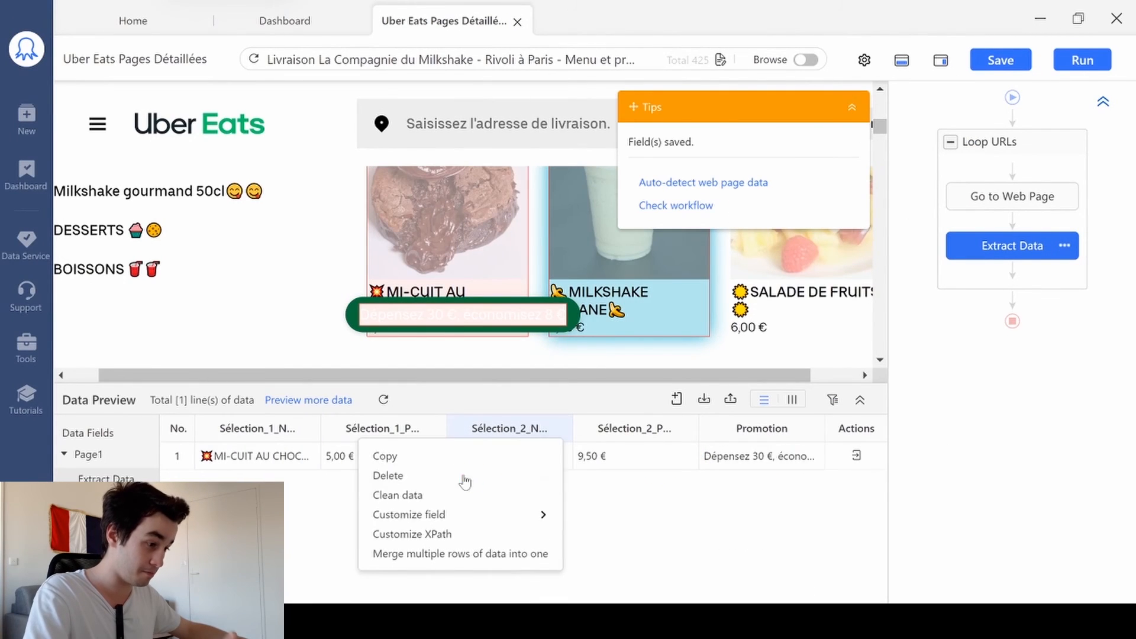
{"action": "left_click", "coordinate": [444, 494]}
{"action": "left_click", "coordinate": [111, 440]}
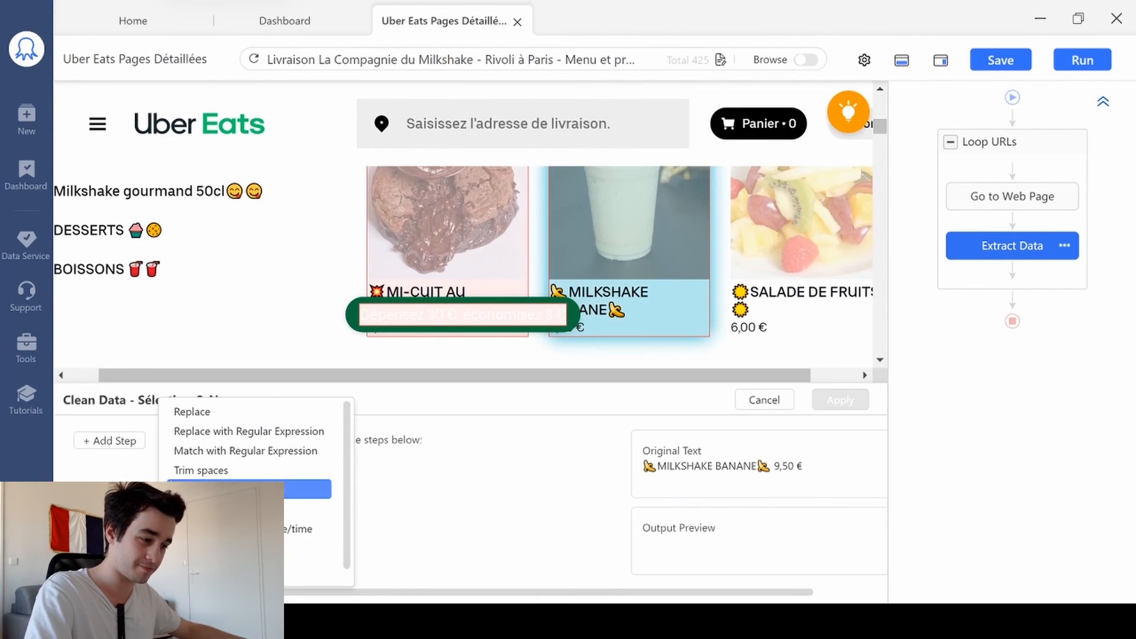
{"action": "left_click", "coordinate": [196, 451]}
{"action": "left_click", "coordinate": [654, 244]}
{"action": "key", "text": "ctrl+v"}
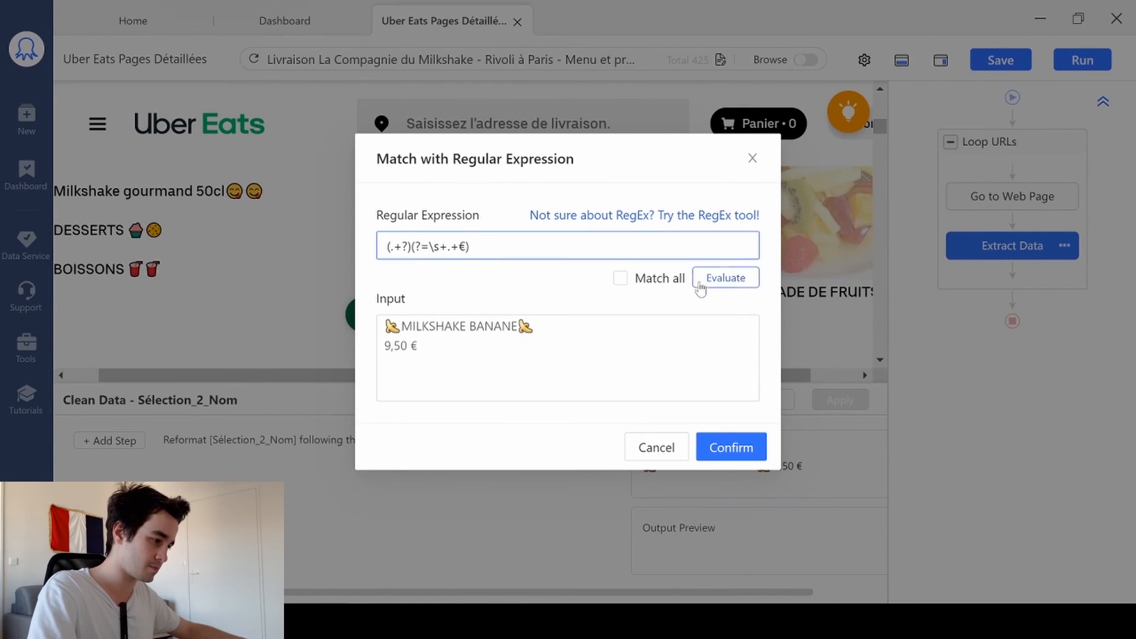
{"action": "left_click", "coordinate": [727, 278]}
{"action": "left_click", "coordinate": [731, 514]}
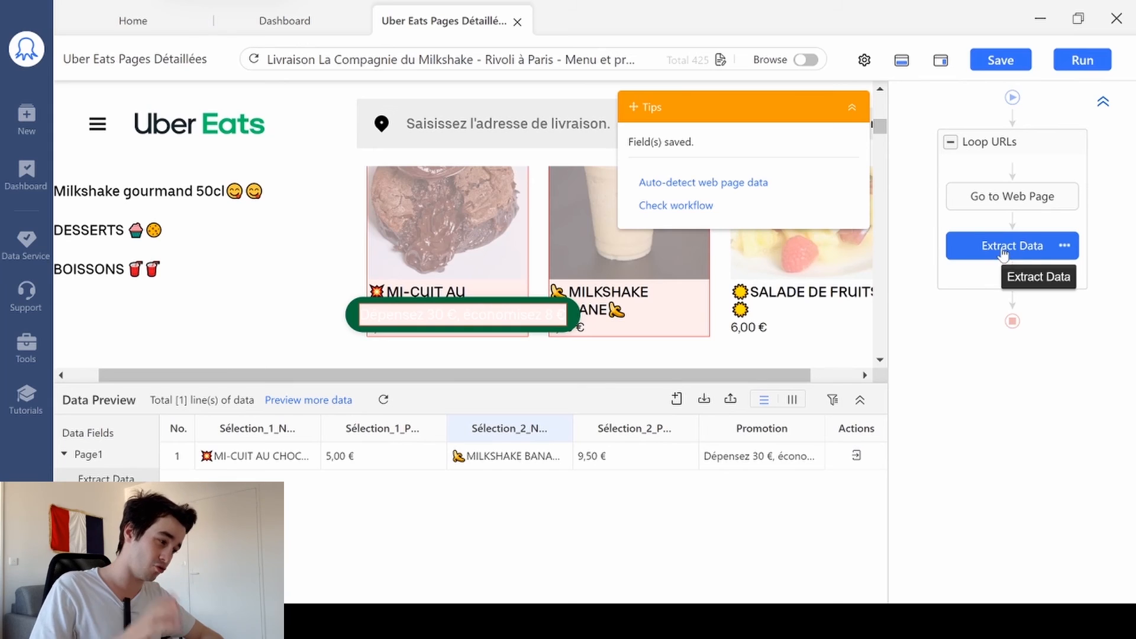
Make the Extract Data action wait 10s before it is performed, and apply the option.
{"action": "left_click", "coordinate": [1035, 251]}
{"action": "left_click", "coordinate": [1074, 278]}
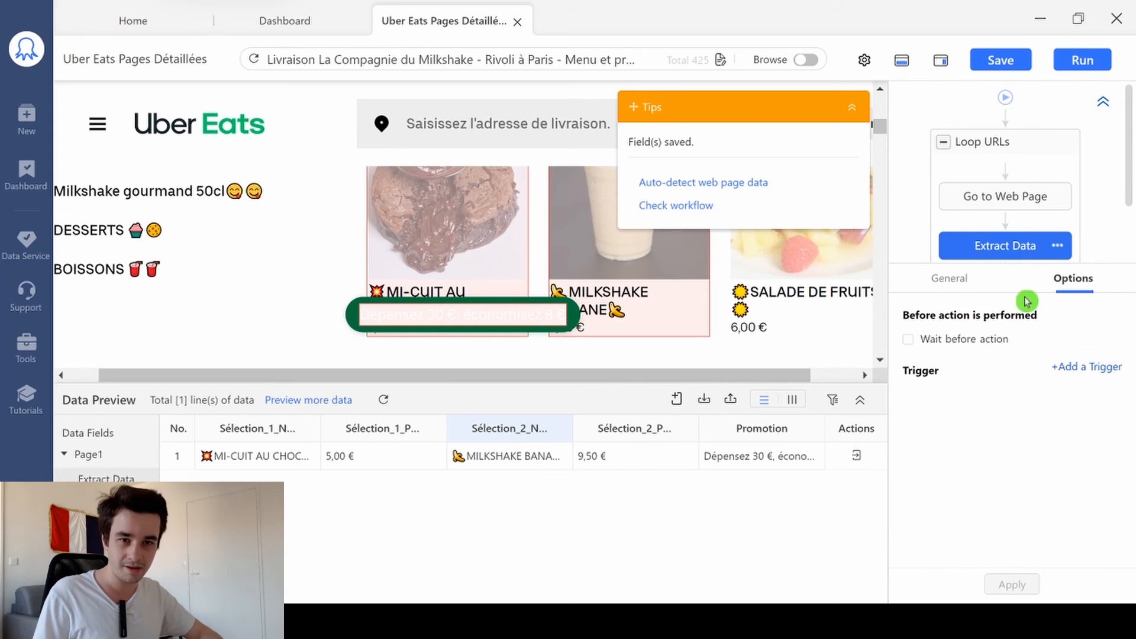
{"action": "left_click", "coordinate": [908, 340]}
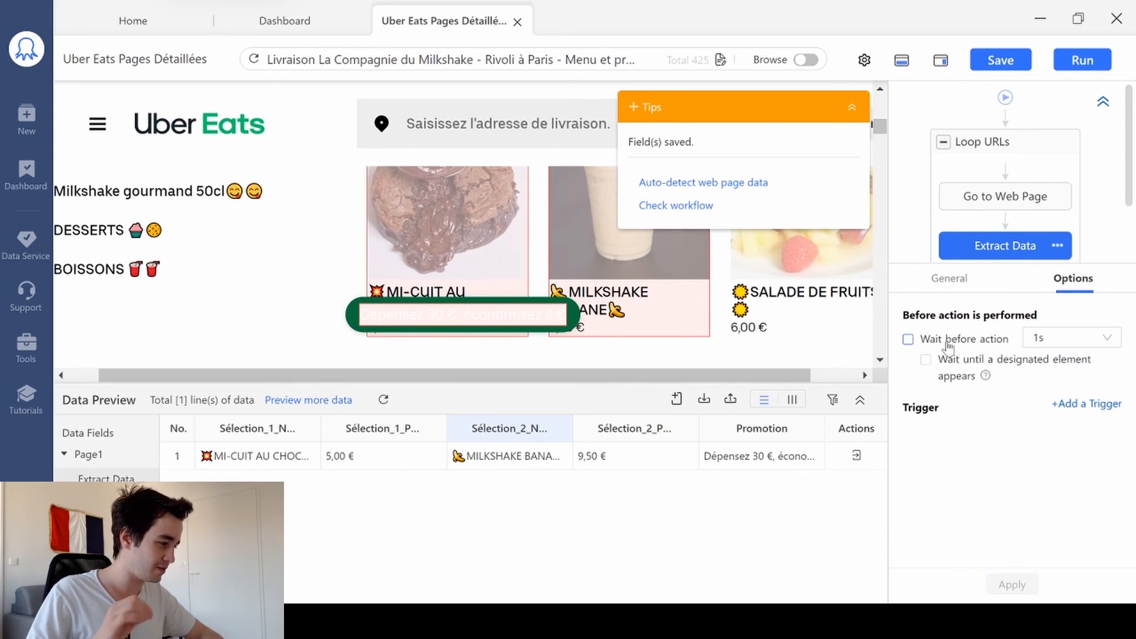
{"action": "left_click", "coordinate": [1035, 341]}
{"action": "scroll", "coordinate": [1051, 410], "scroll_direction": "down", "scroll_amount": 3}
{"action": "scroll", "coordinate": [1050, 409], "scroll_direction": "up", "scroll_amount": 1}
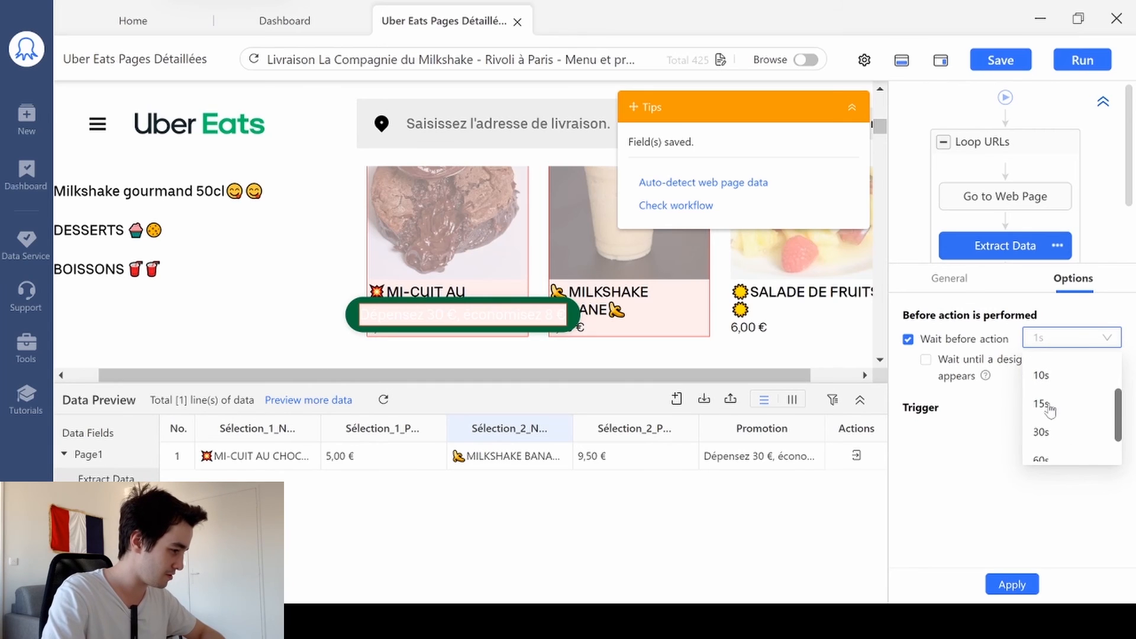
{"action": "left_click", "coordinate": [1046, 377]}
{"action": "left_click", "coordinate": [1000, 585]}
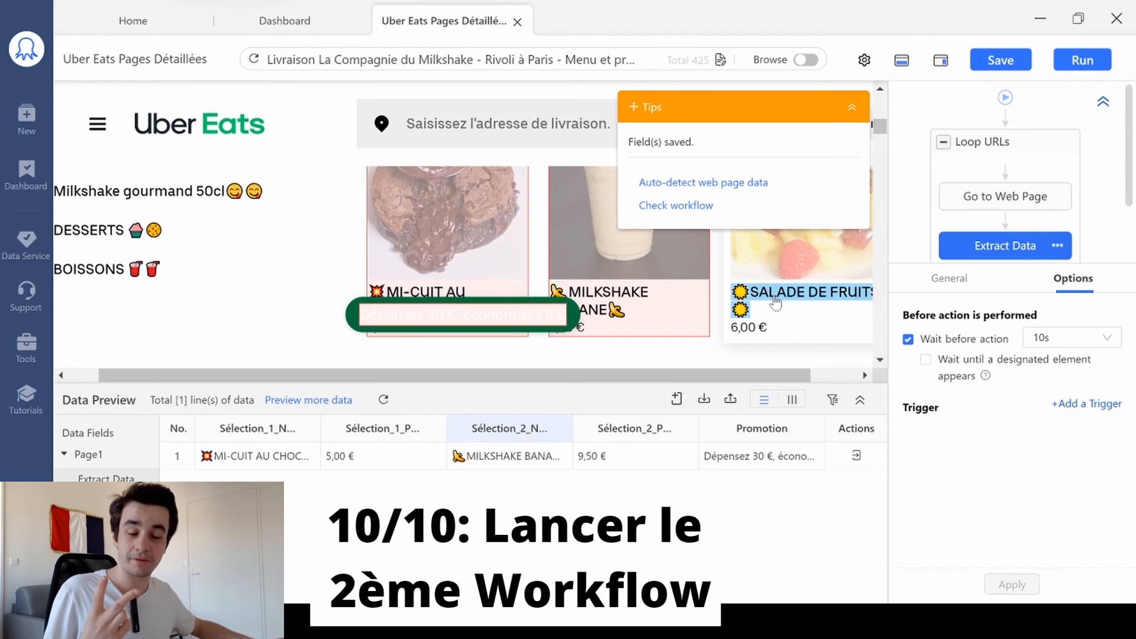
Save the Uber Eats Pages Détaillées task and run it on the local device in Standard Mode.
{"action": "left_click", "coordinate": [972, 68]}
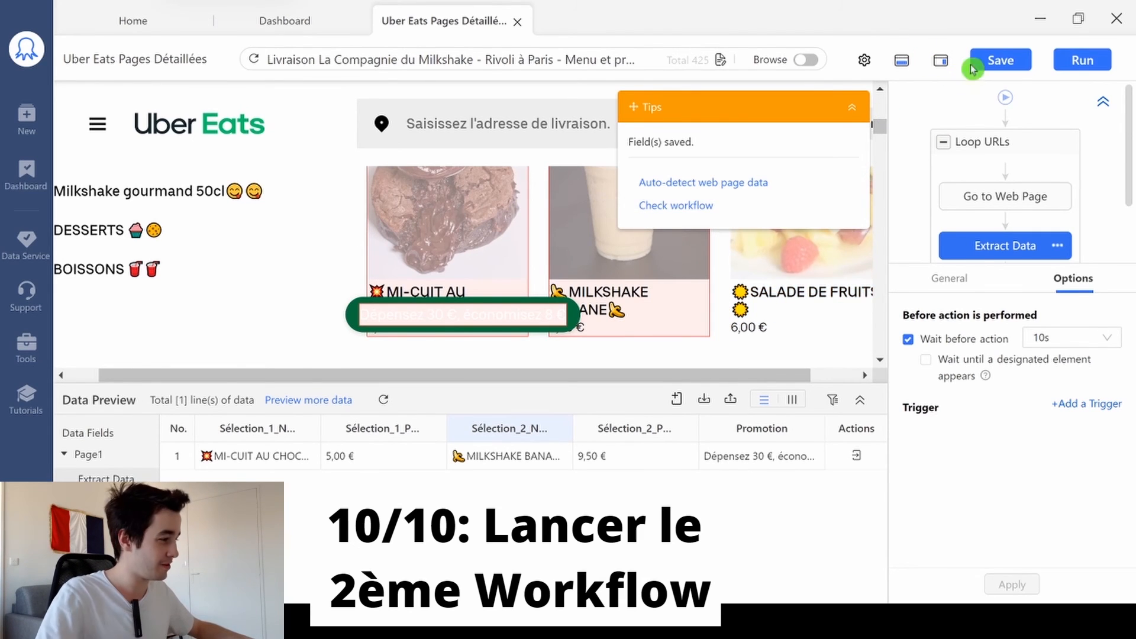
{"action": "left_click", "coordinate": [1004, 54]}
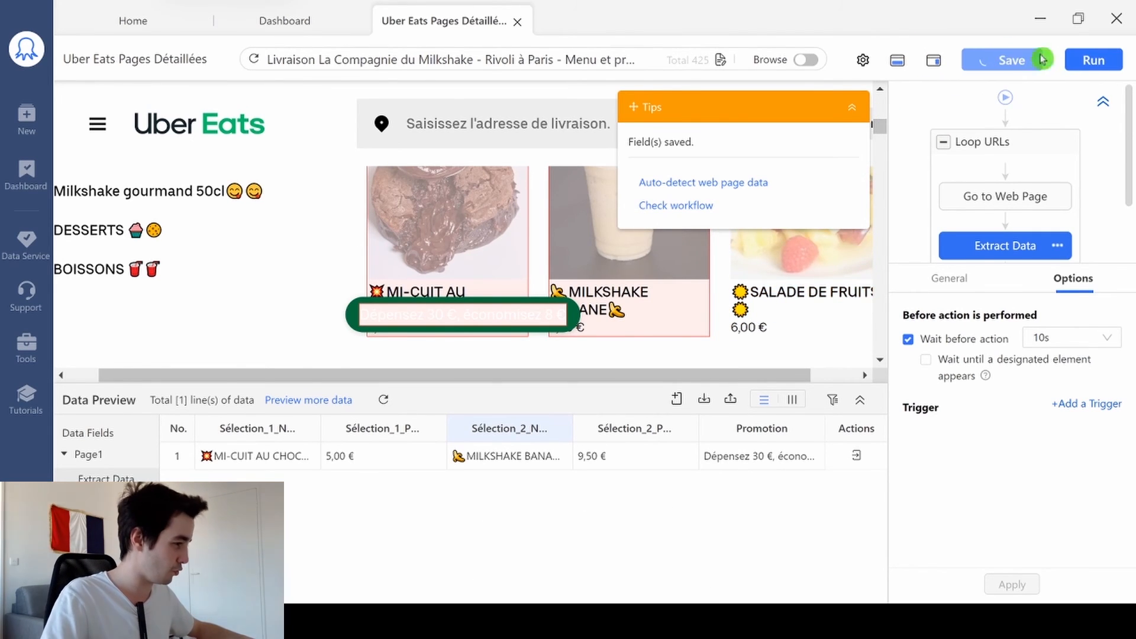
{"action": "left_click", "coordinate": [1091, 61]}
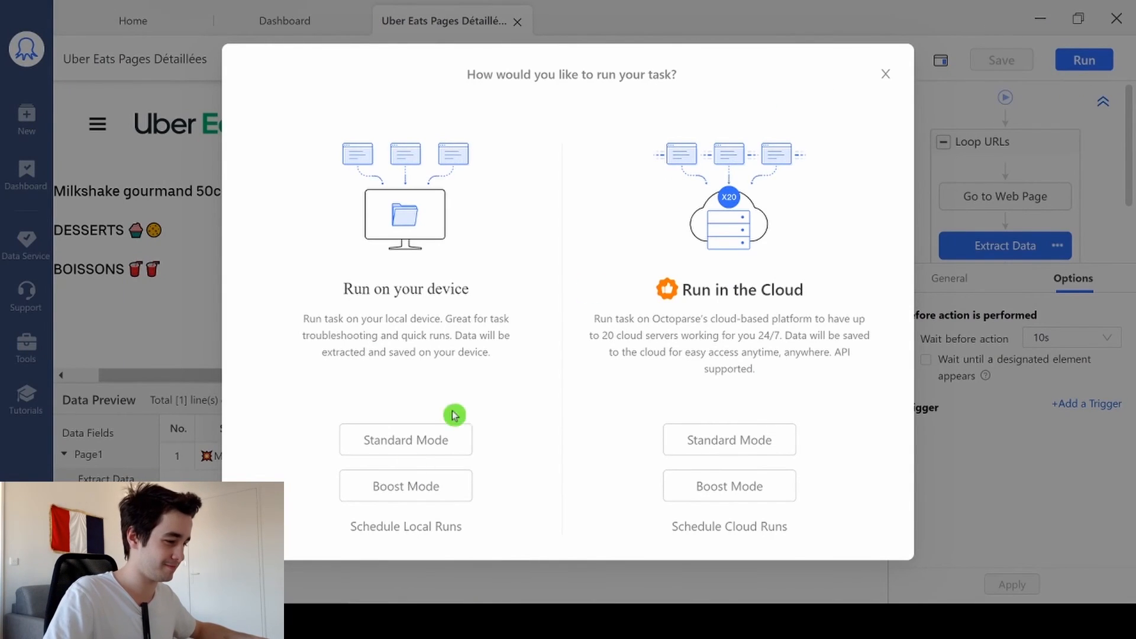
{"action": "left_click", "coordinate": [451, 435]}
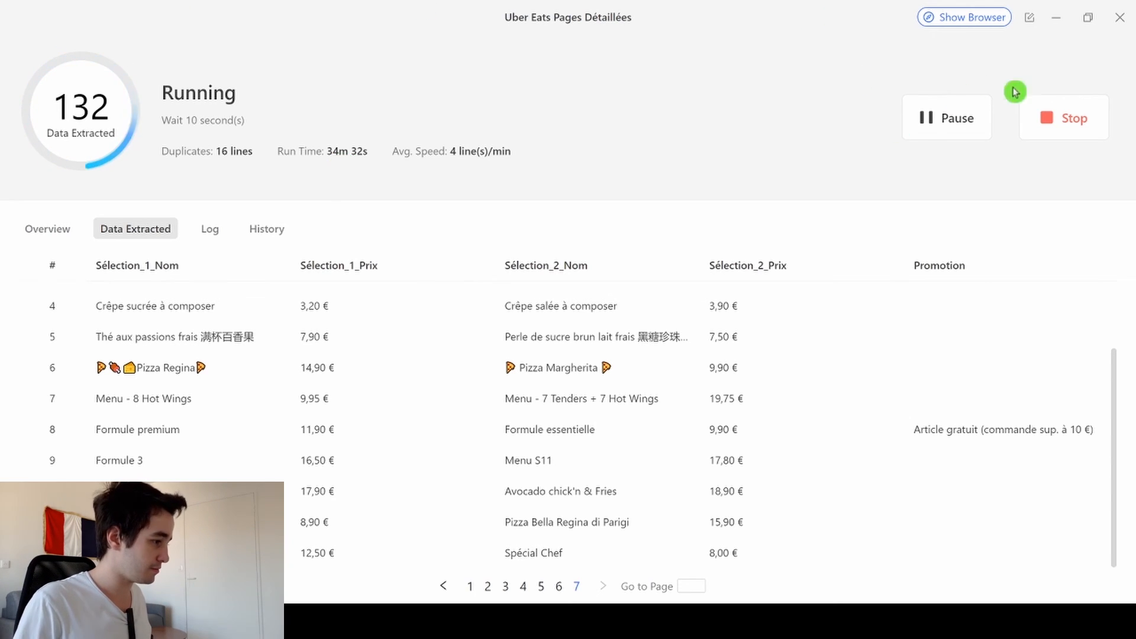
Stop the extraction run and export all data, duplicates included, as an Excel (xlsx) file.
{"action": "left_click", "coordinate": [1059, 118]}
{"action": "left_click", "coordinate": [728, 384]}
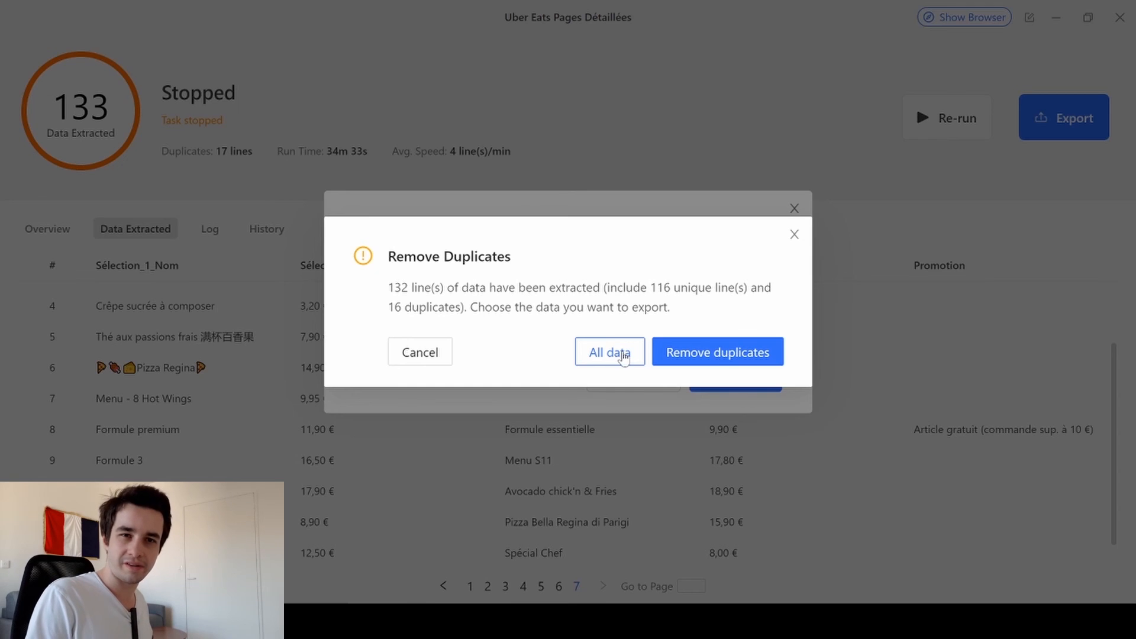
{"action": "left_click", "coordinate": [623, 355]}
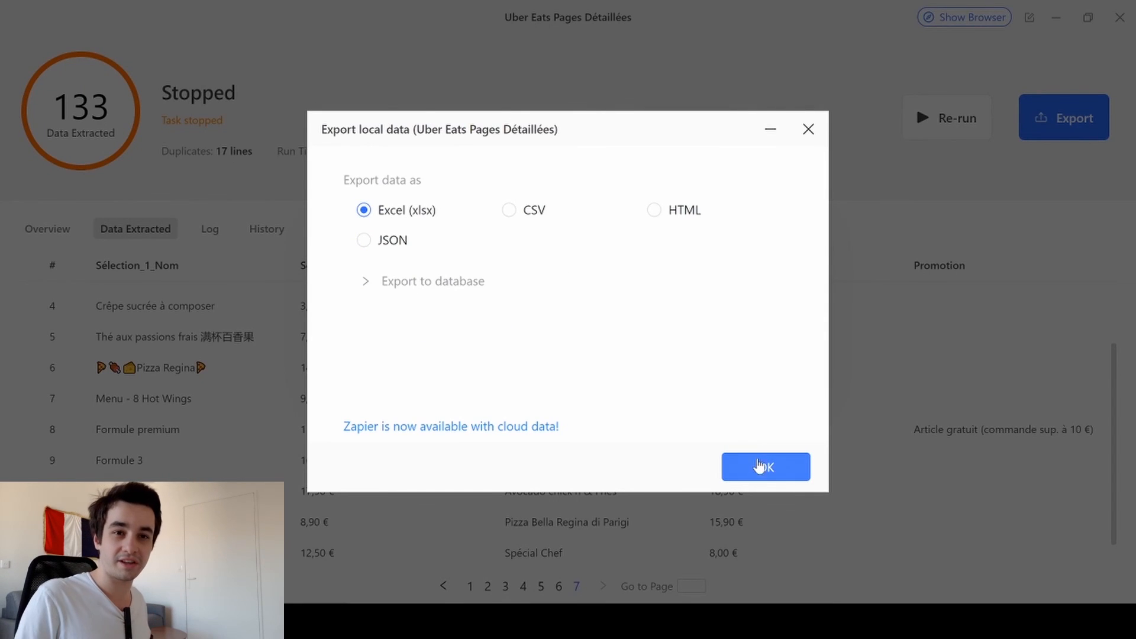
{"action": "left_click", "coordinate": [759, 465]}
{"action": "left_click", "coordinate": [649, 317]}
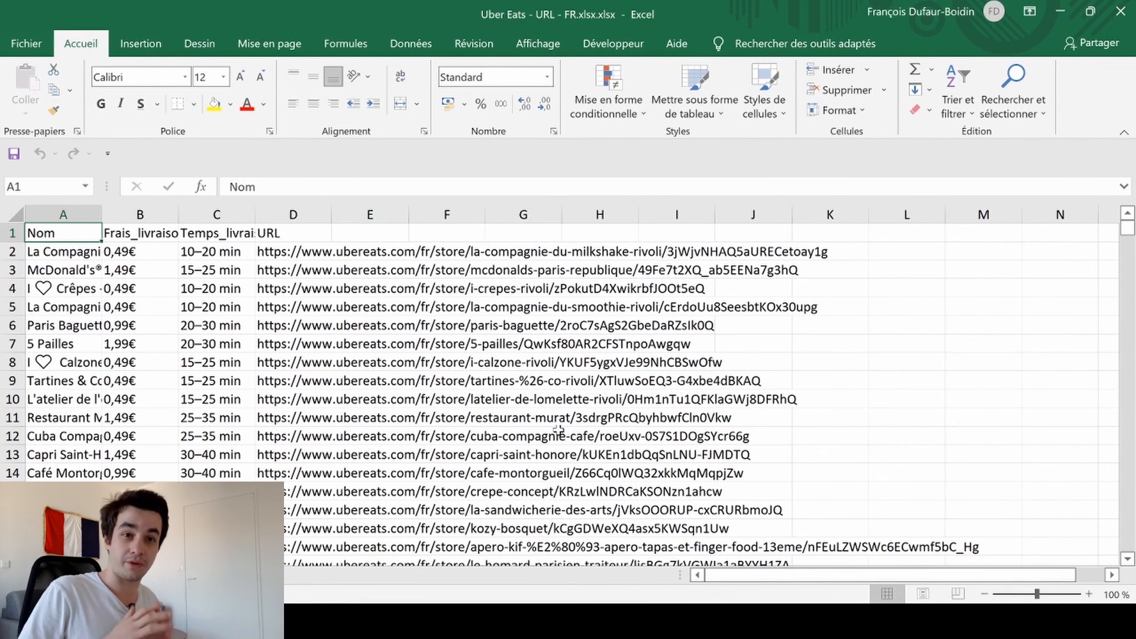
Switch to the Uber Eats Pages Détaillées workbook in Excel and copy its columns A to E.
{"action": "mouse_move", "coordinate": [678, 622]}
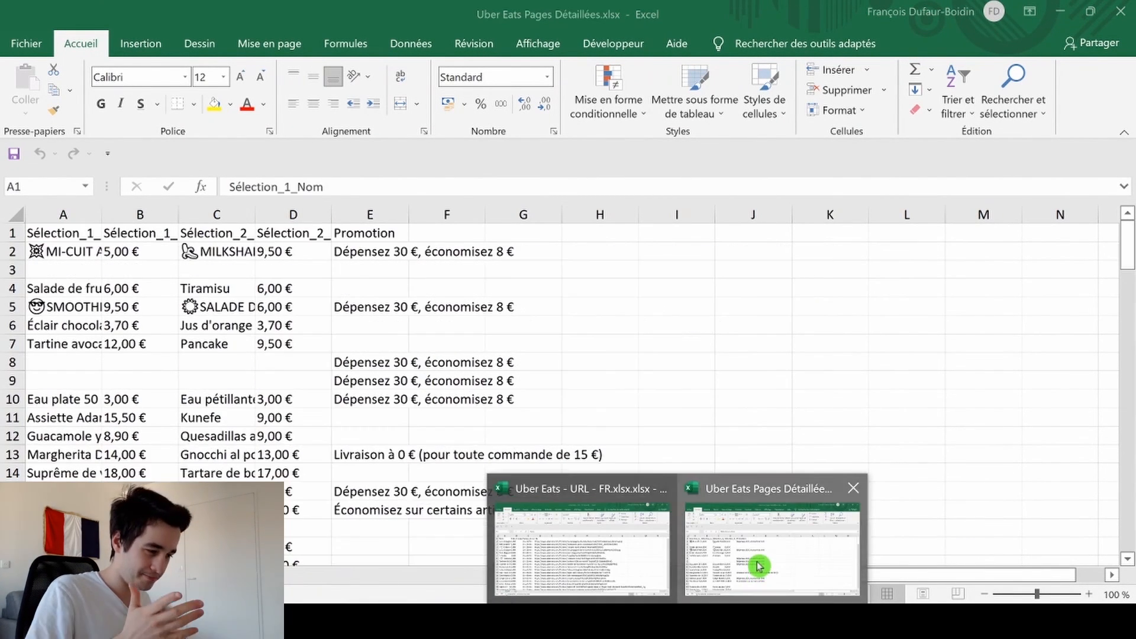
{"action": "left_click", "coordinate": [756, 559]}
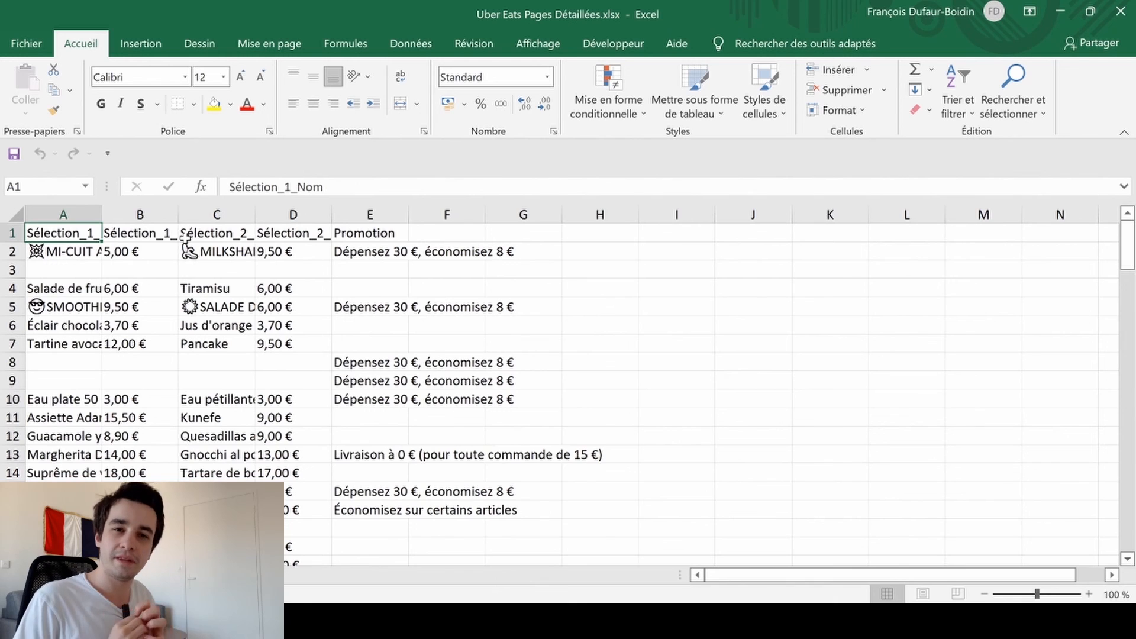
{"action": "left_click_drag", "start_coordinate": [63, 214], "coordinate": [362, 208]}
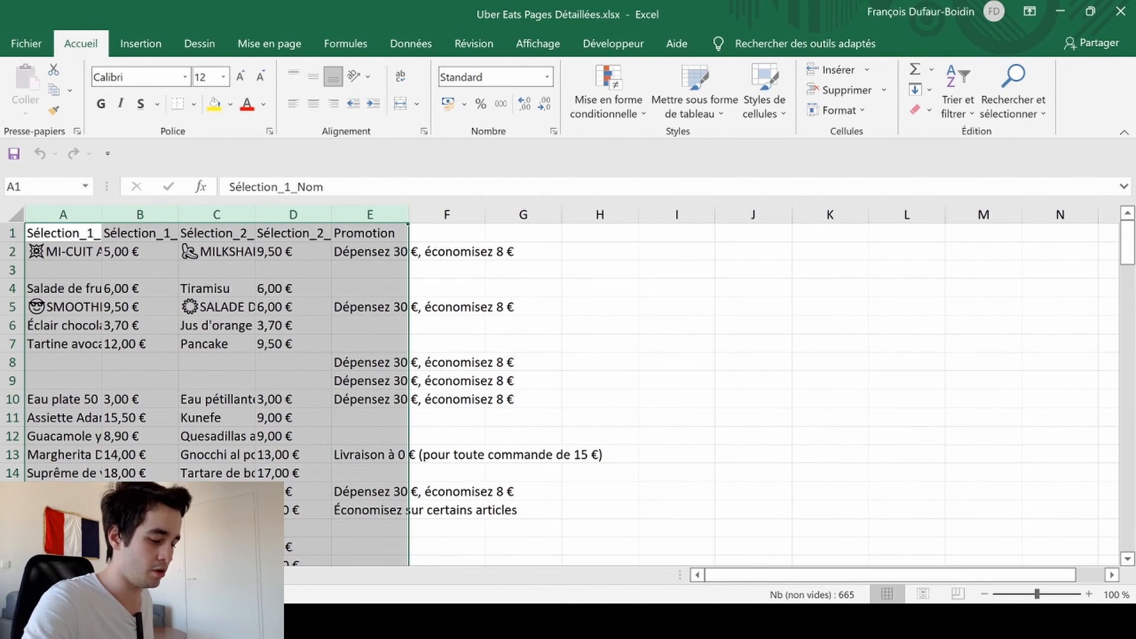
{"action": "key", "text": "ctrl+c"}
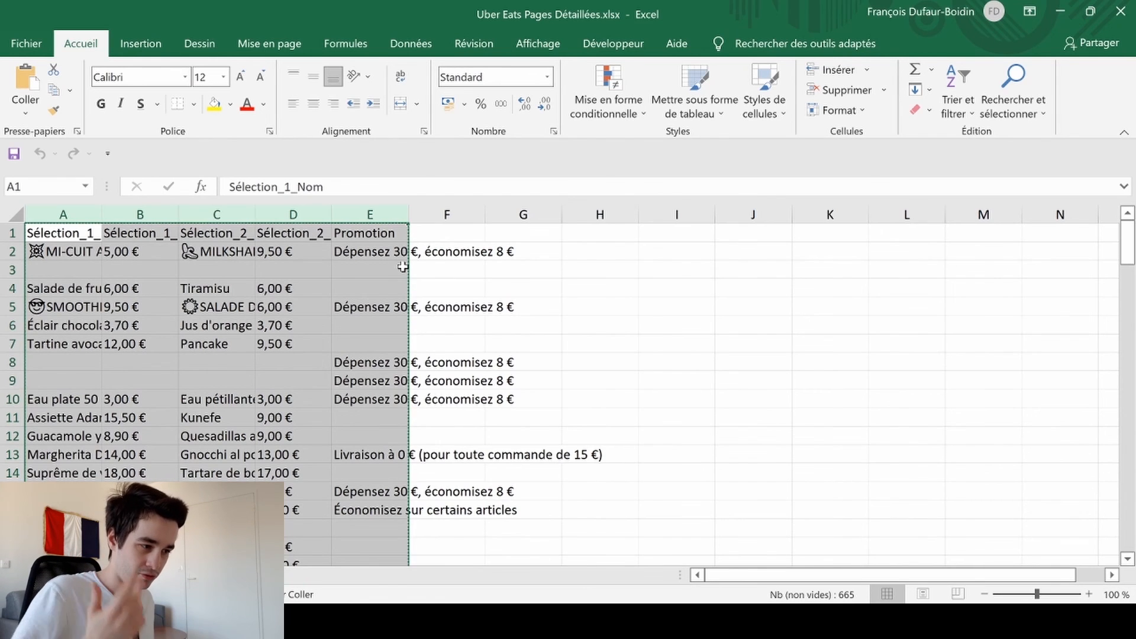
Paste the copied columns into the Uber Eats - URL - FR workbook from cell E1, beside the URL column, and review the combined rows.
{"action": "left_click", "coordinate": [601, 571]}
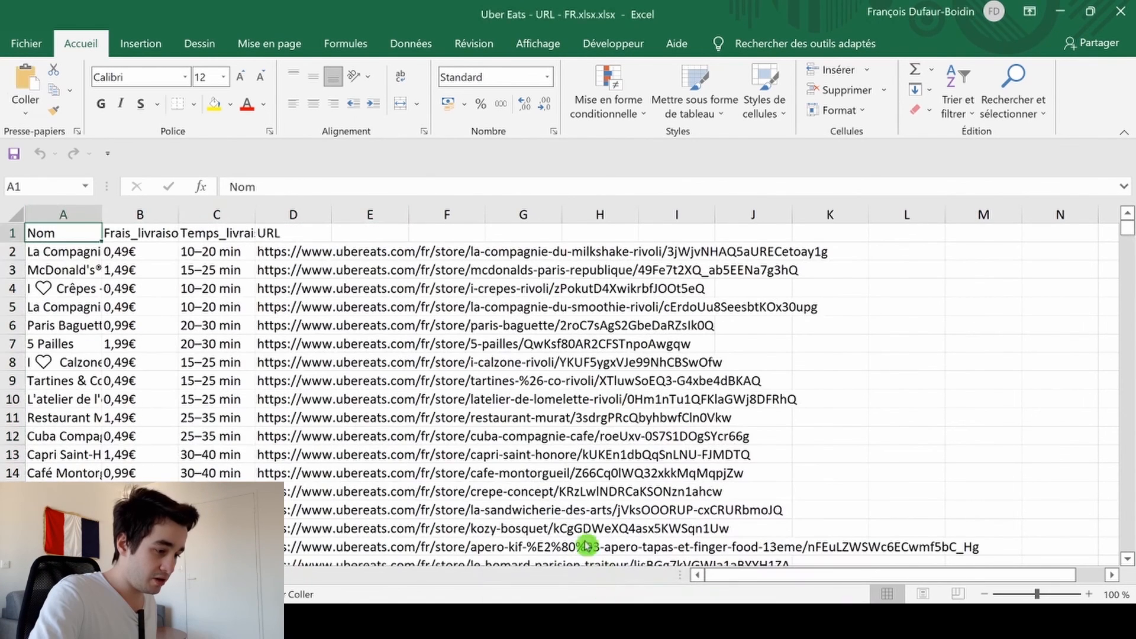
{"action": "left_click", "coordinate": [362, 233]}
{"action": "key", "text": "ctrl+v"}
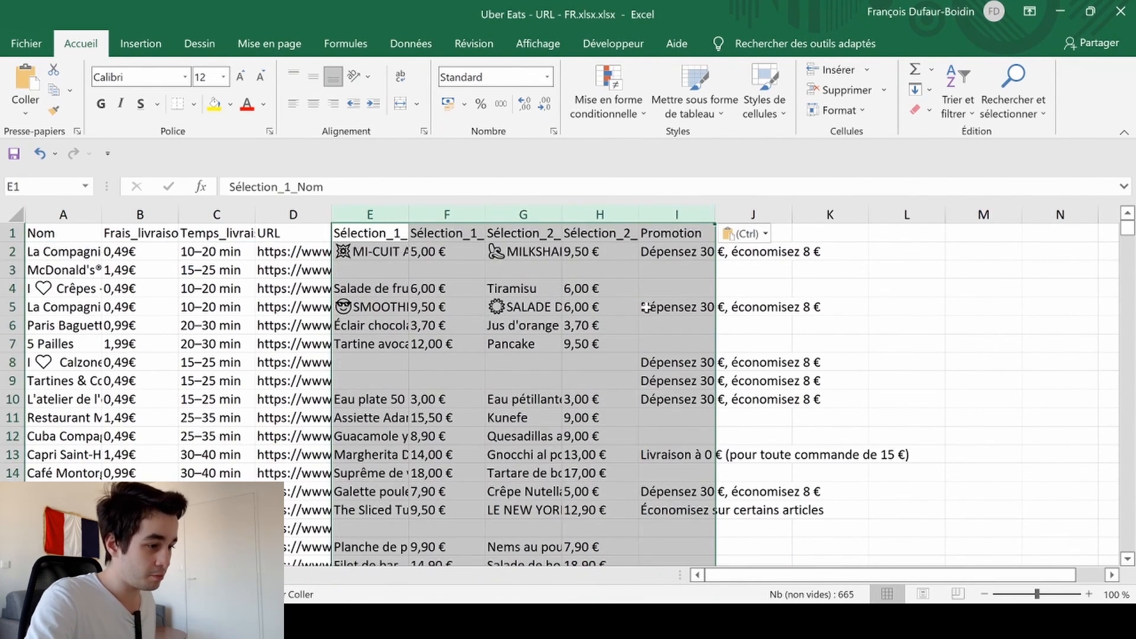
{"action": "left_click", "coordinate": [784, 308]}
{"action": "left_click", "coordinate": [600, 324]}
{"action": "scroll", "coordinate": [600, 328], "scroll_direction": "down", "scroll_amount": 8}
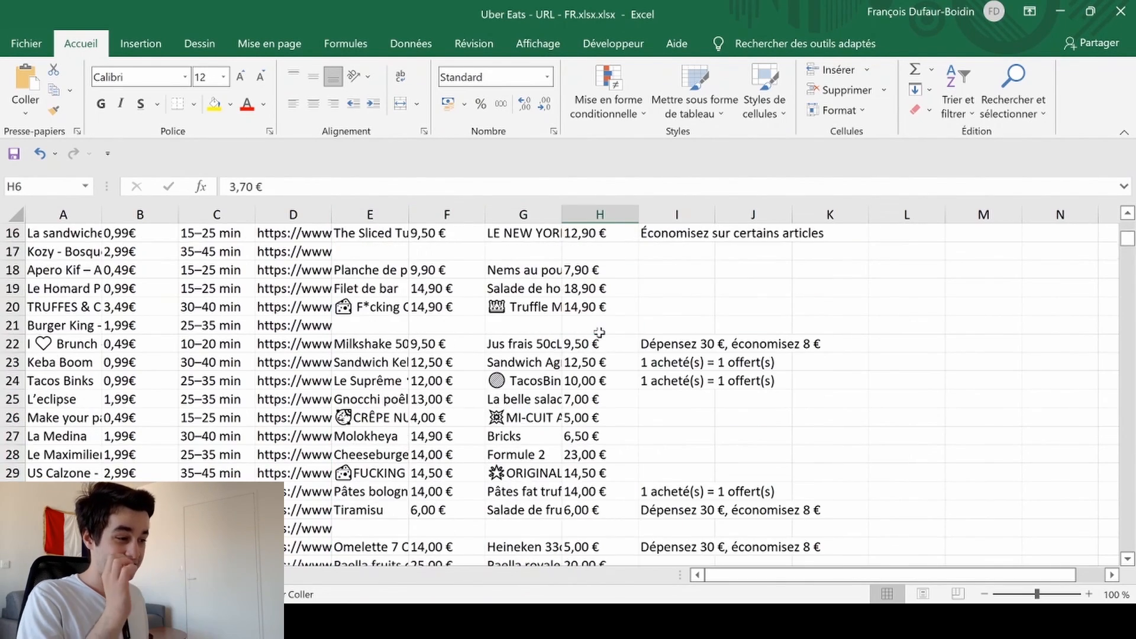
{"action": "scroll", "coordinate": [600, 331], "scroll_direction": "down", "scroll_amount": 12}
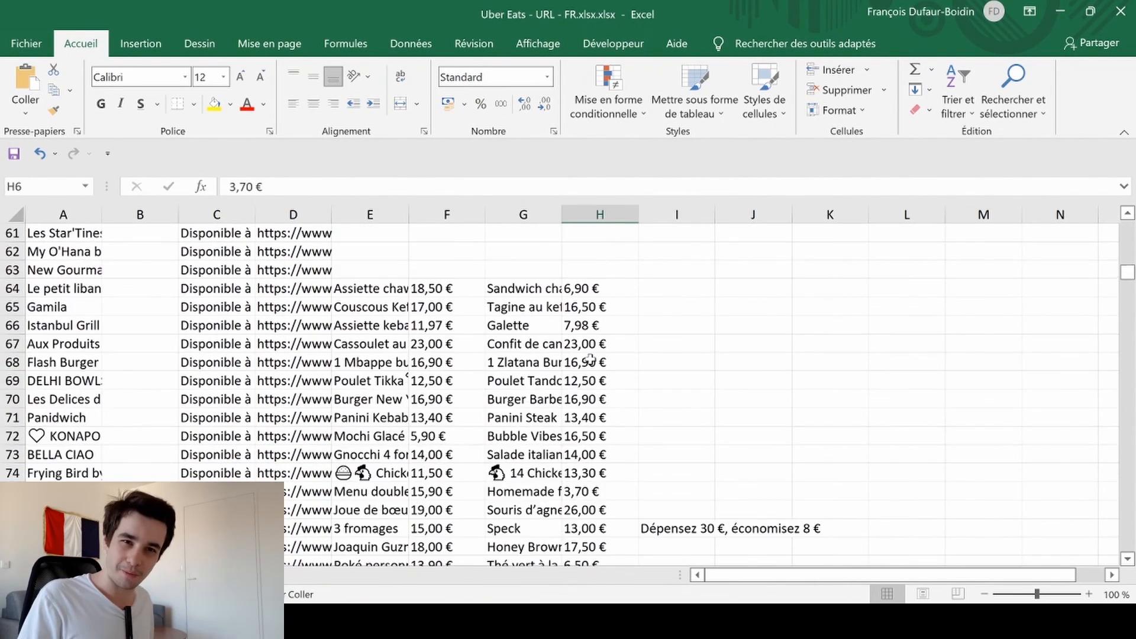